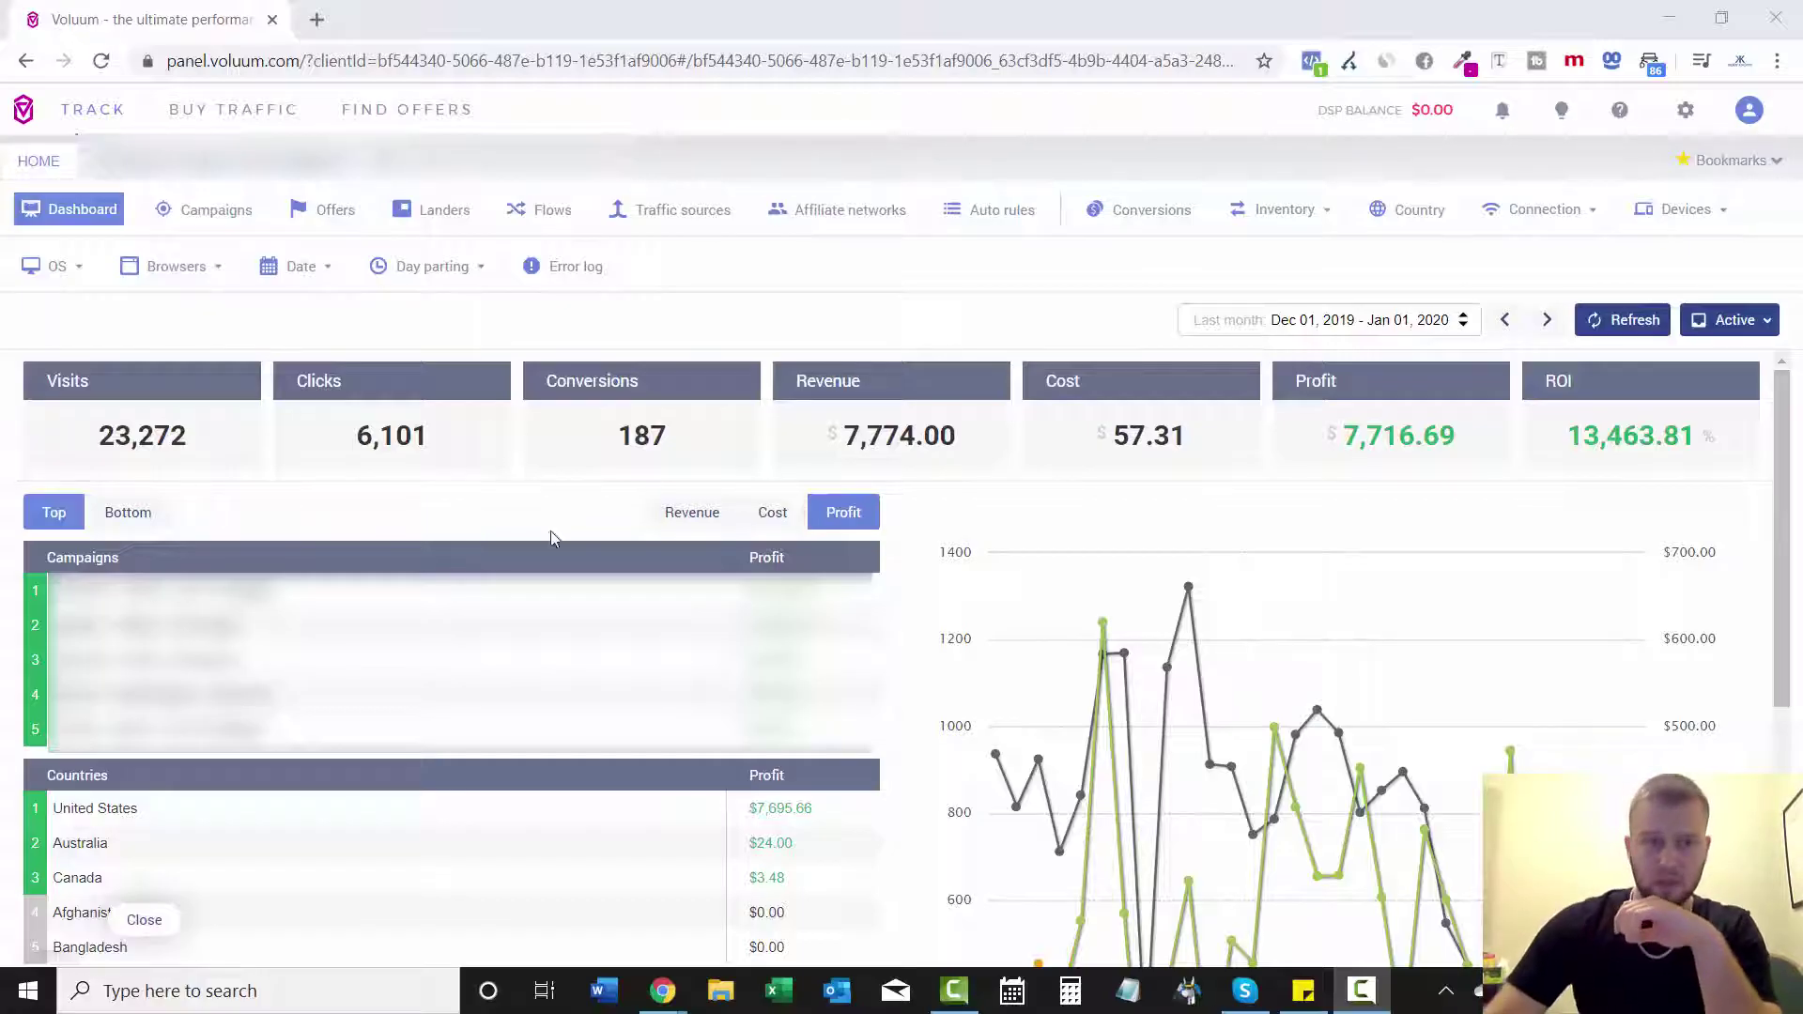
- Open a top campaign's Conversions report, showing 4 pages and $11,401.00 total revenue
left_click(246, 165)
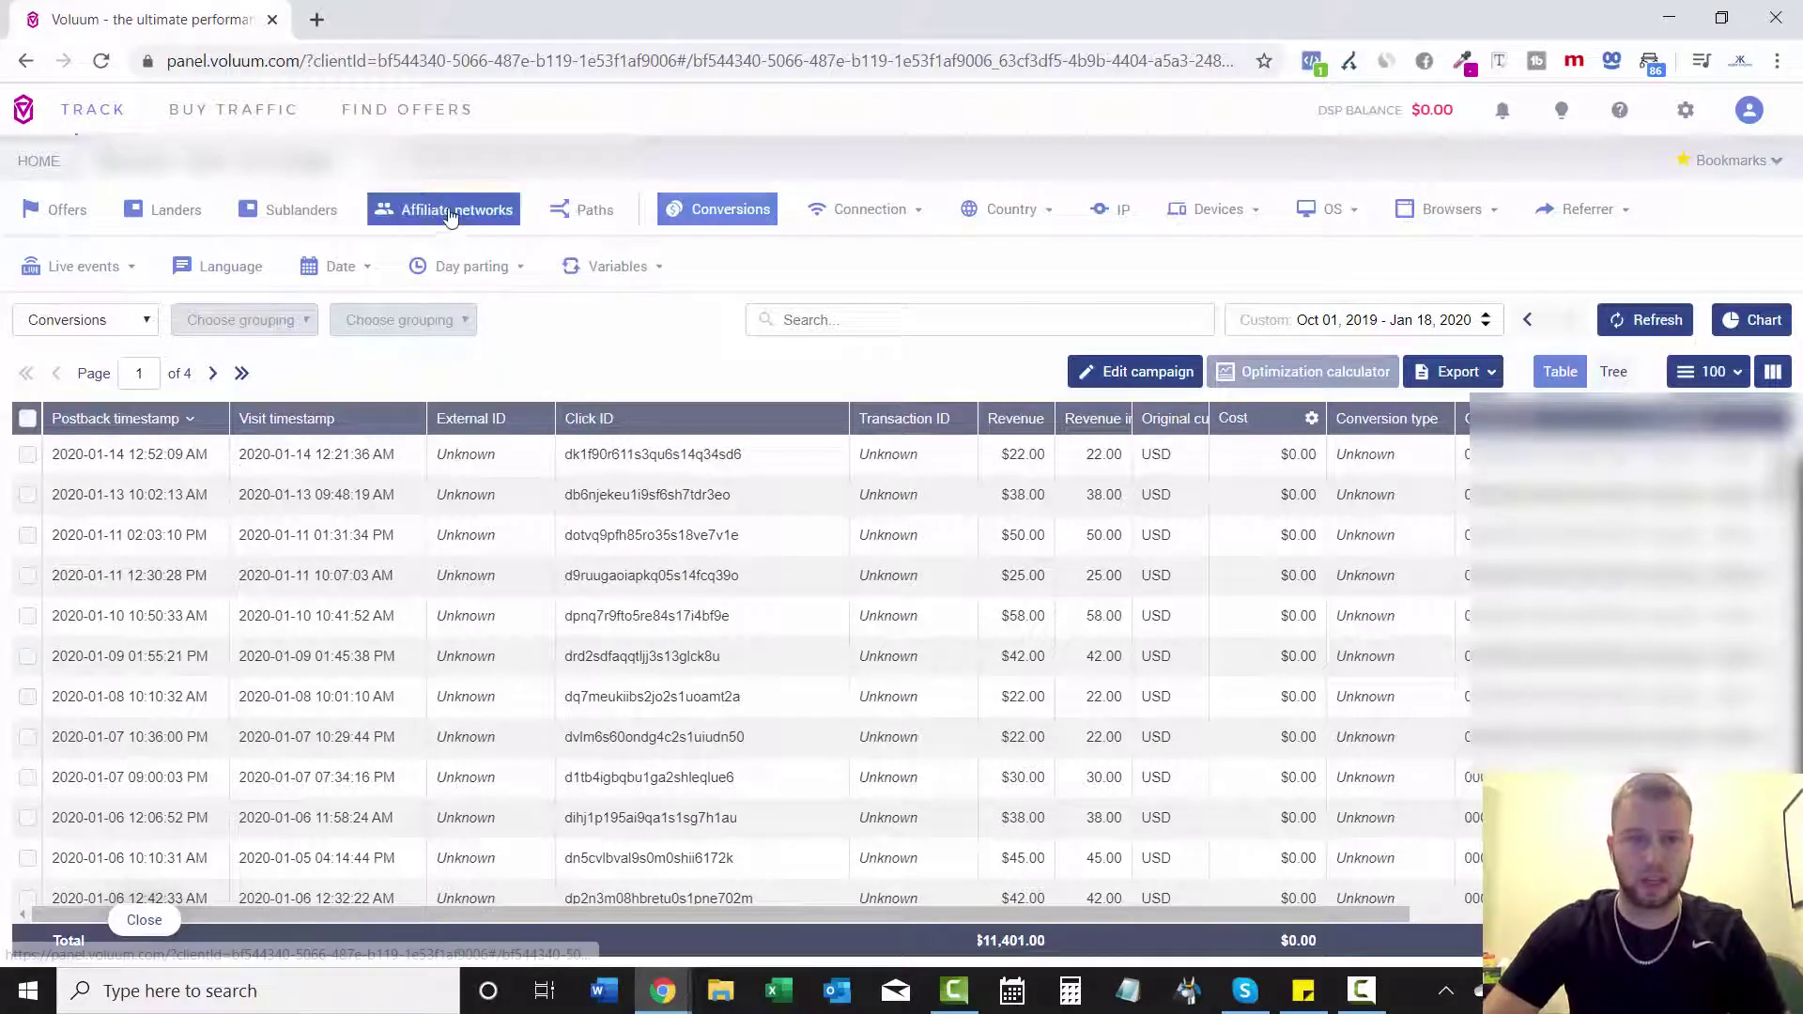
mouse_move(1026, 228)
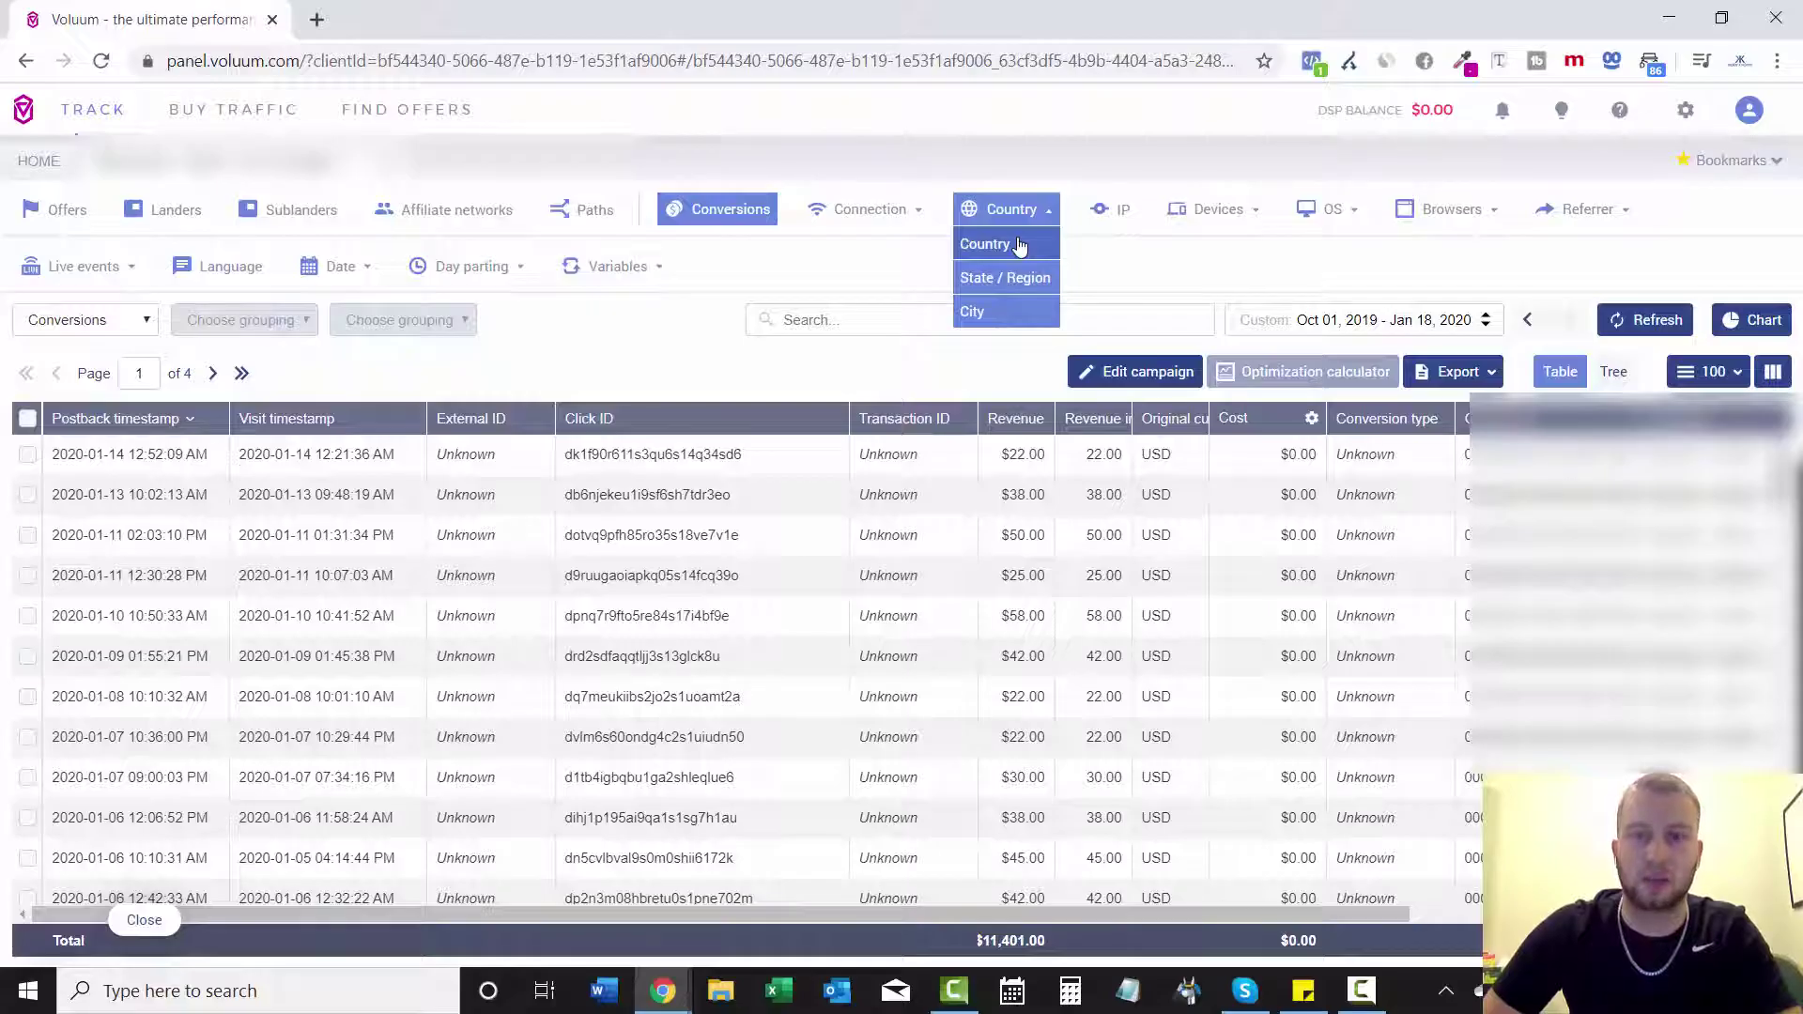
- View the Country breakdown, then switch to State / Region, led by California with 38 conversions
left_click(1021, 246)
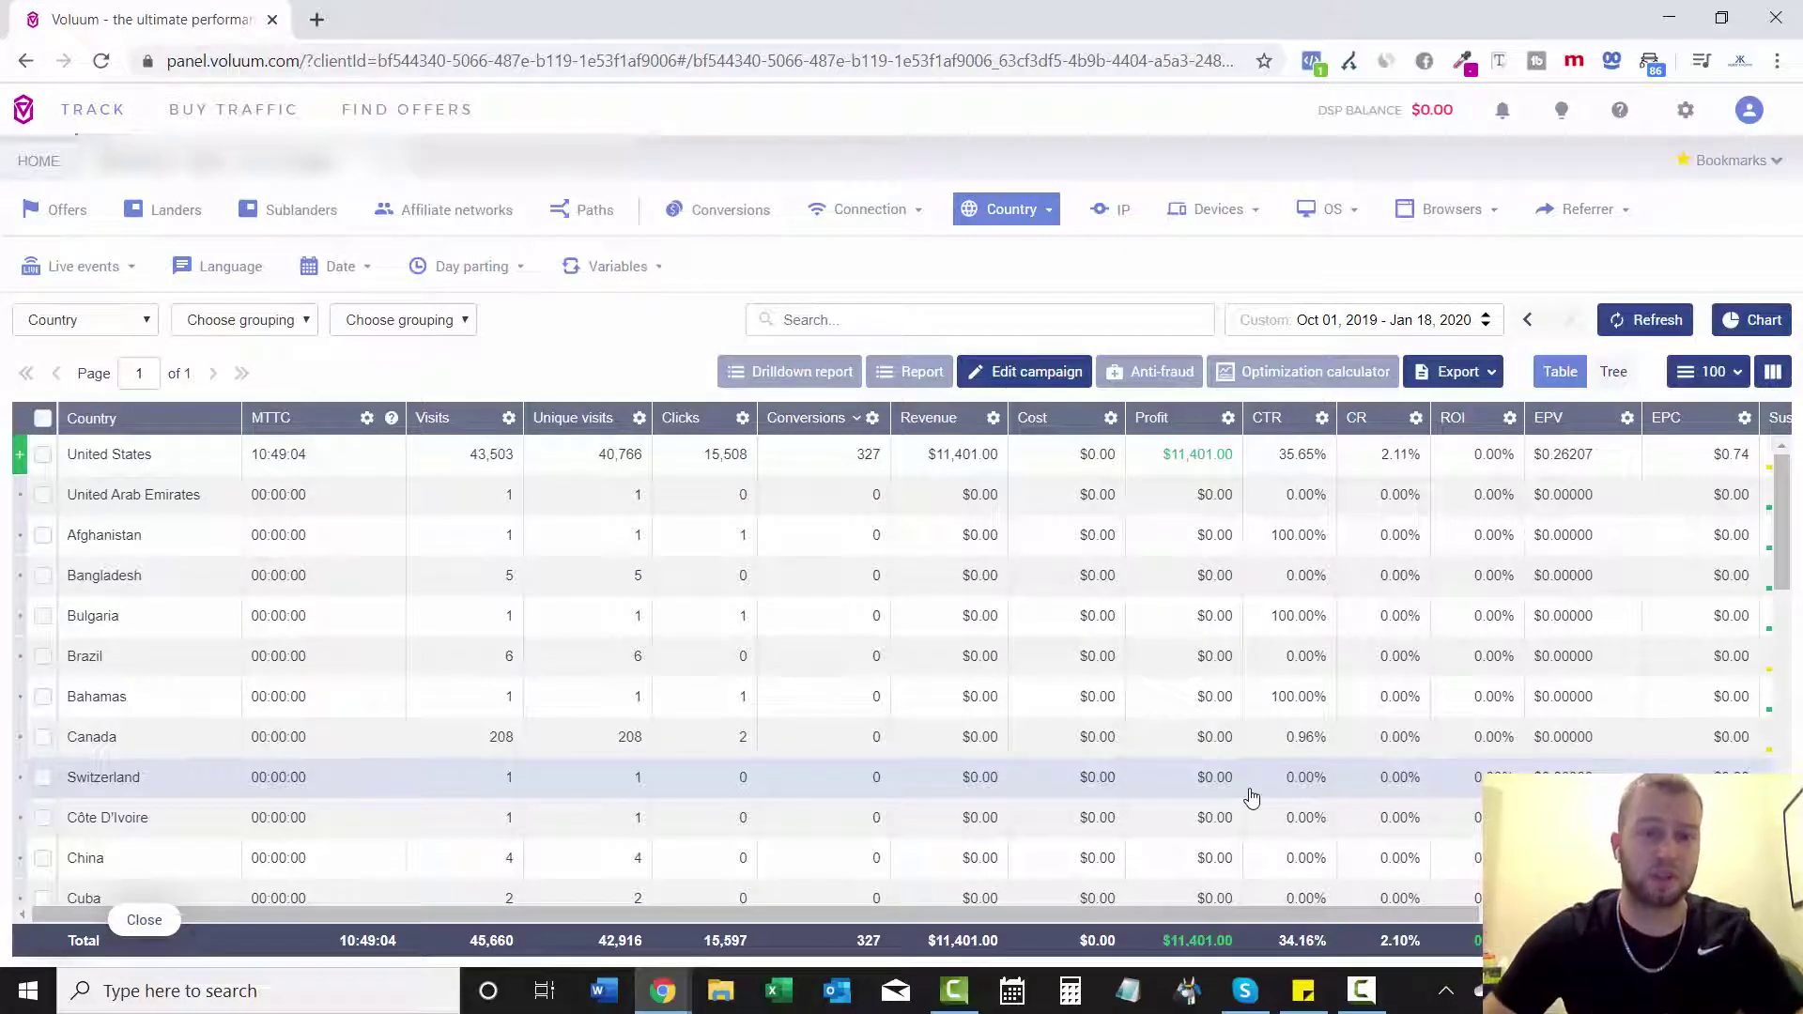
left_click(1036, 226)
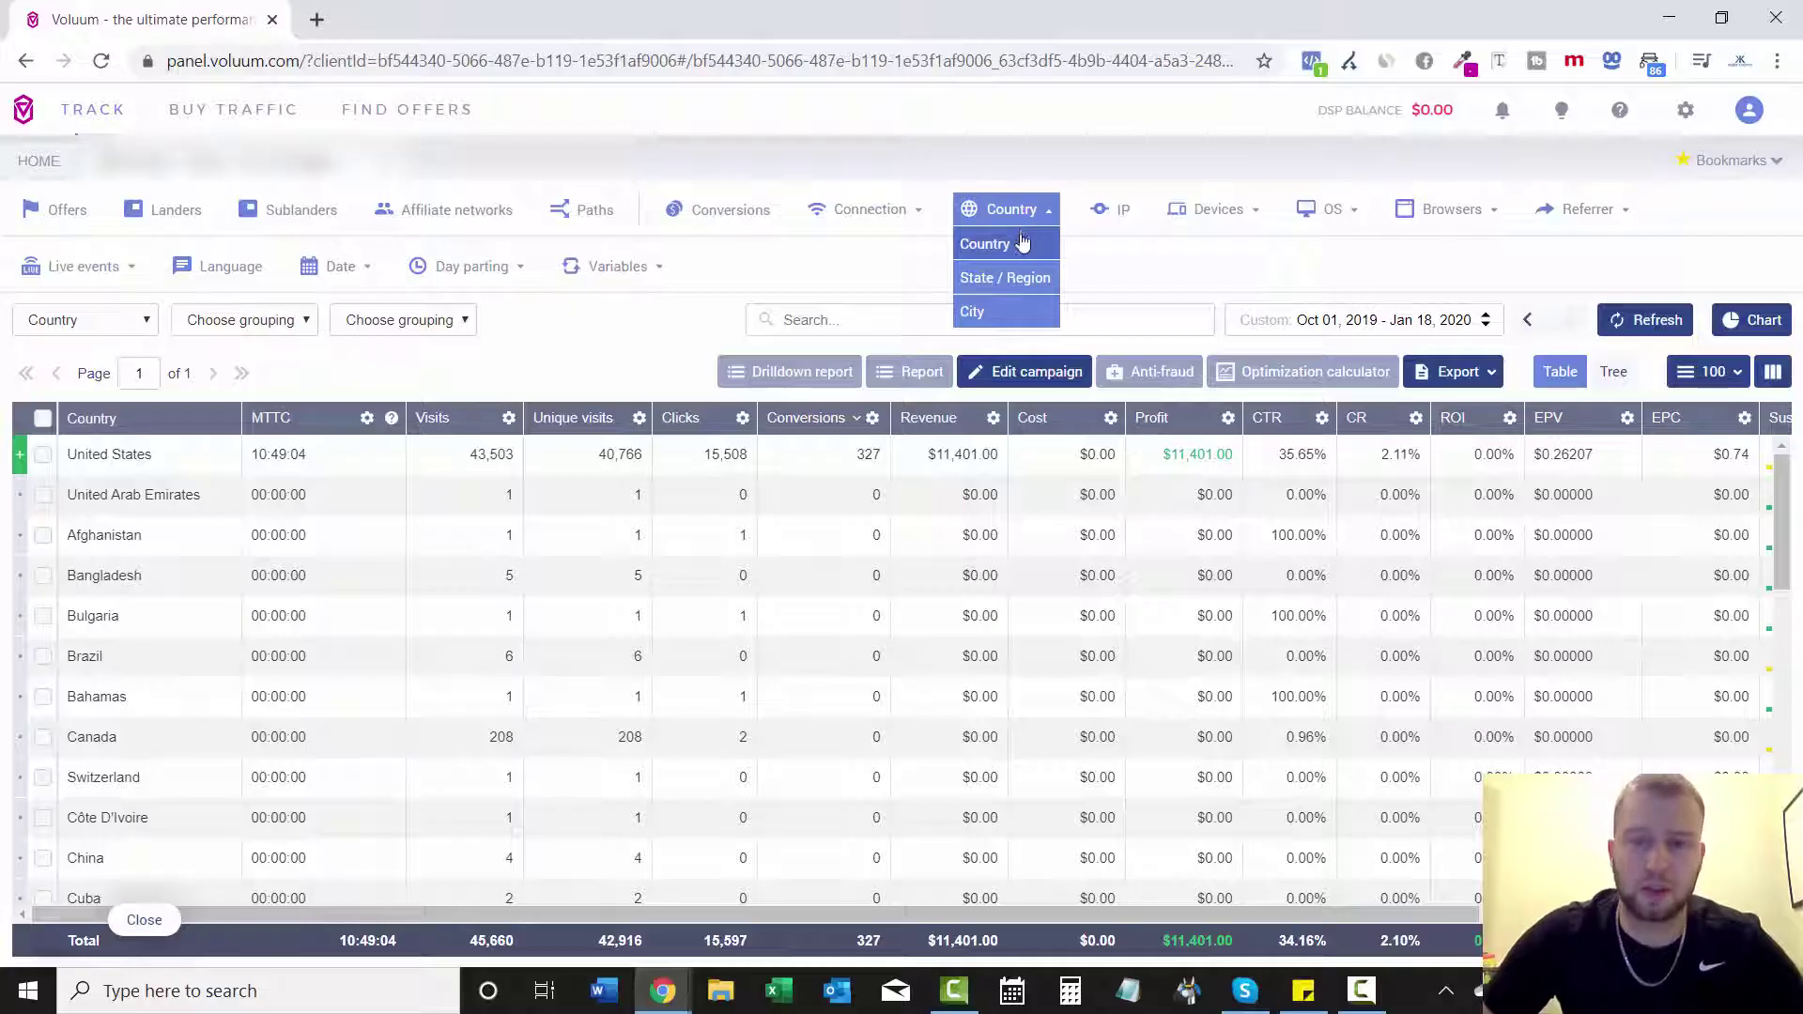
left_click(1018, 279)
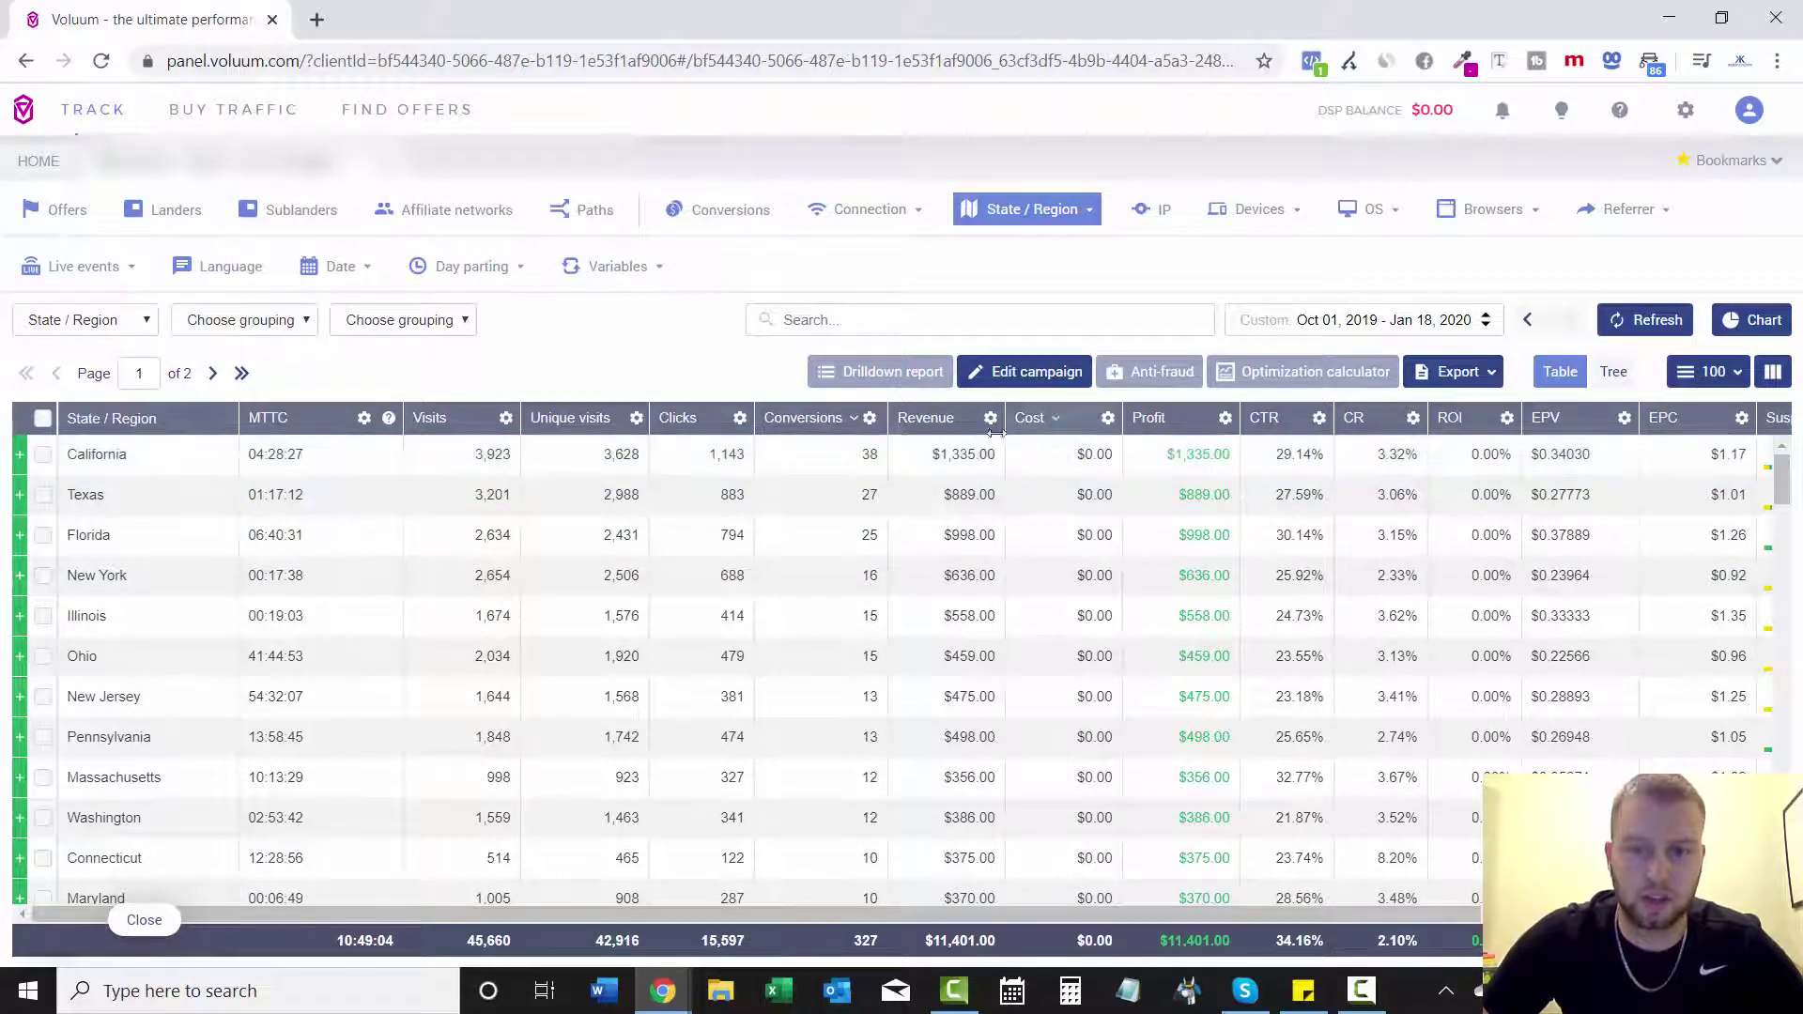
- Sort the states and regions by revenue, then by CTR, and scroll through the ranking
left_click(943, 429)
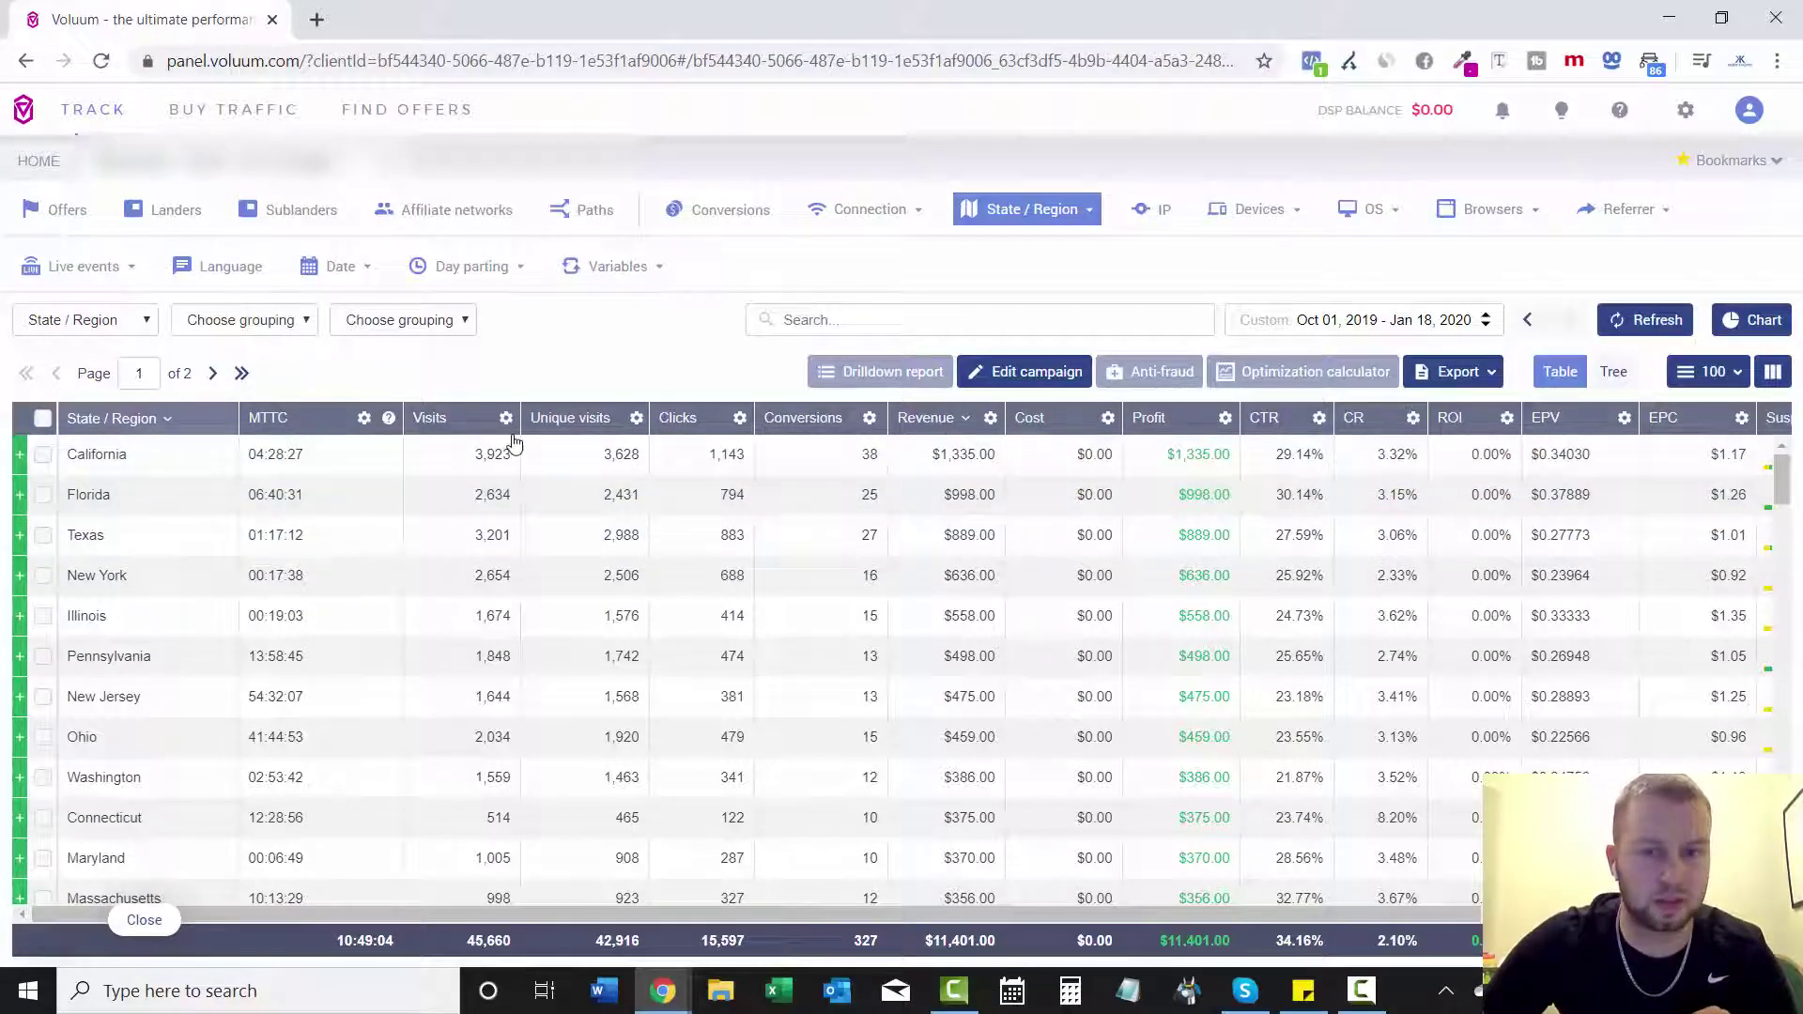
left_click(1288, 427)
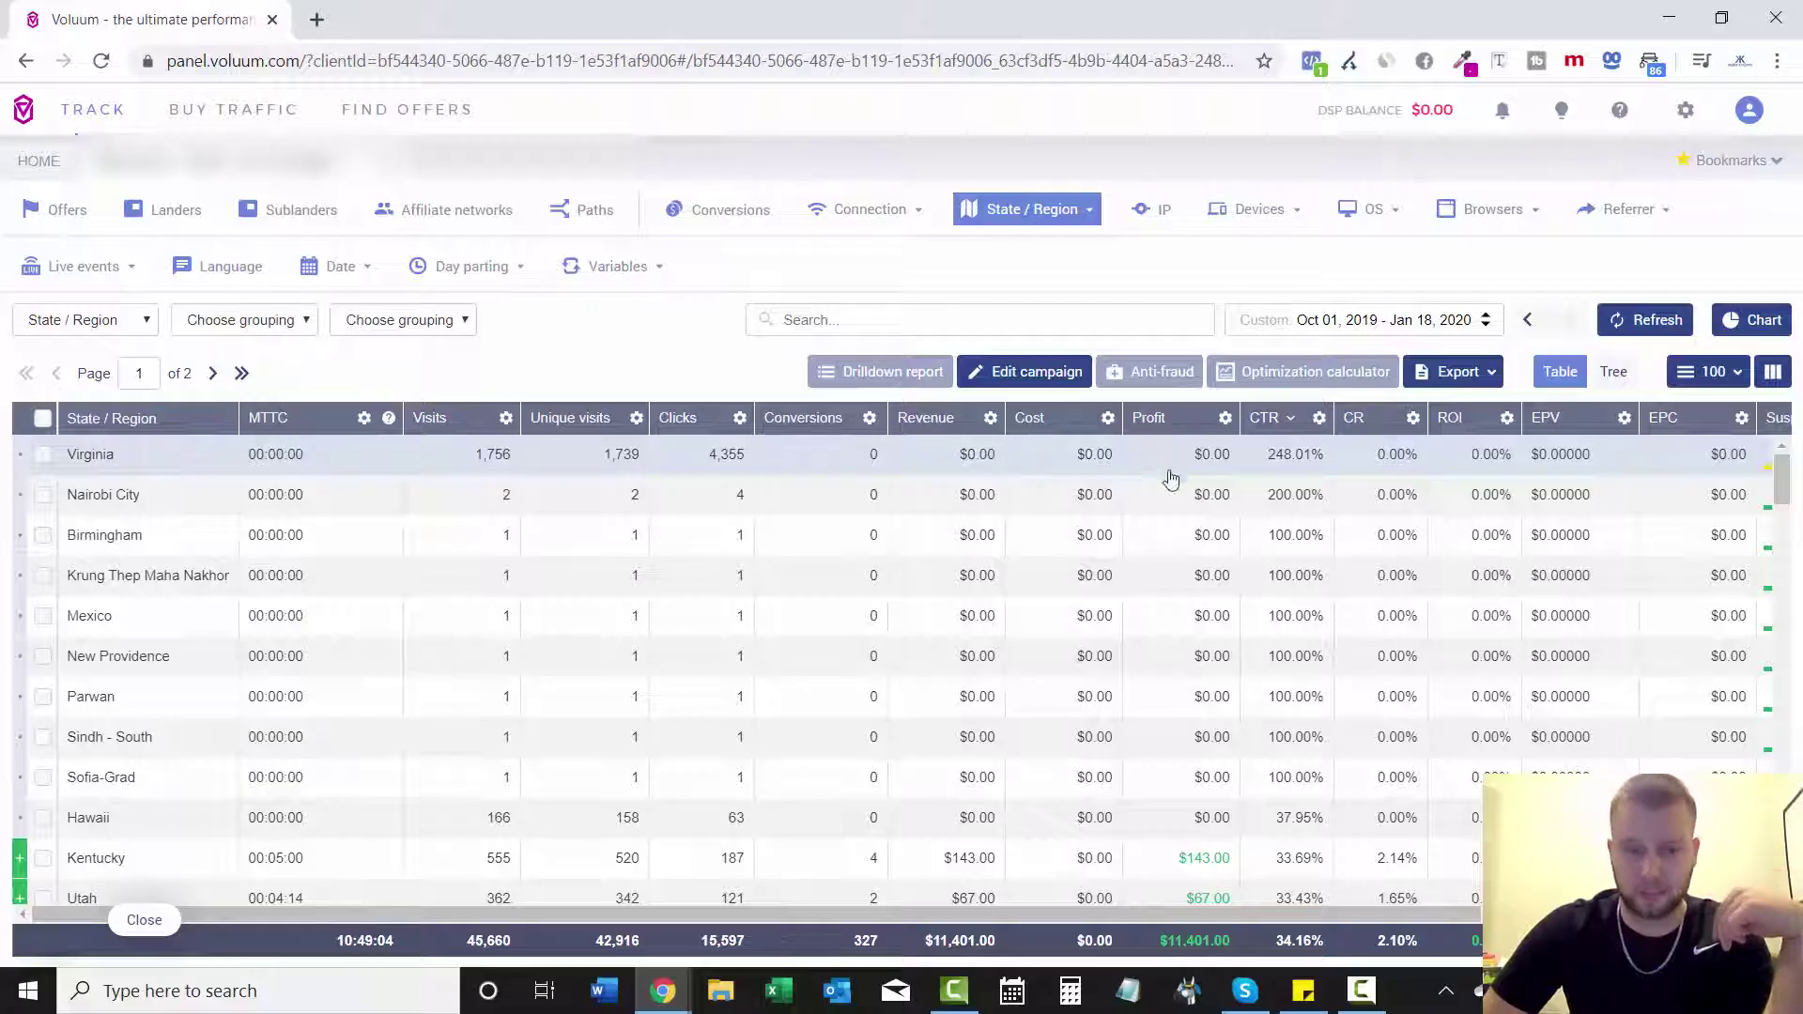
scroll(1196, 539, "down", 3)
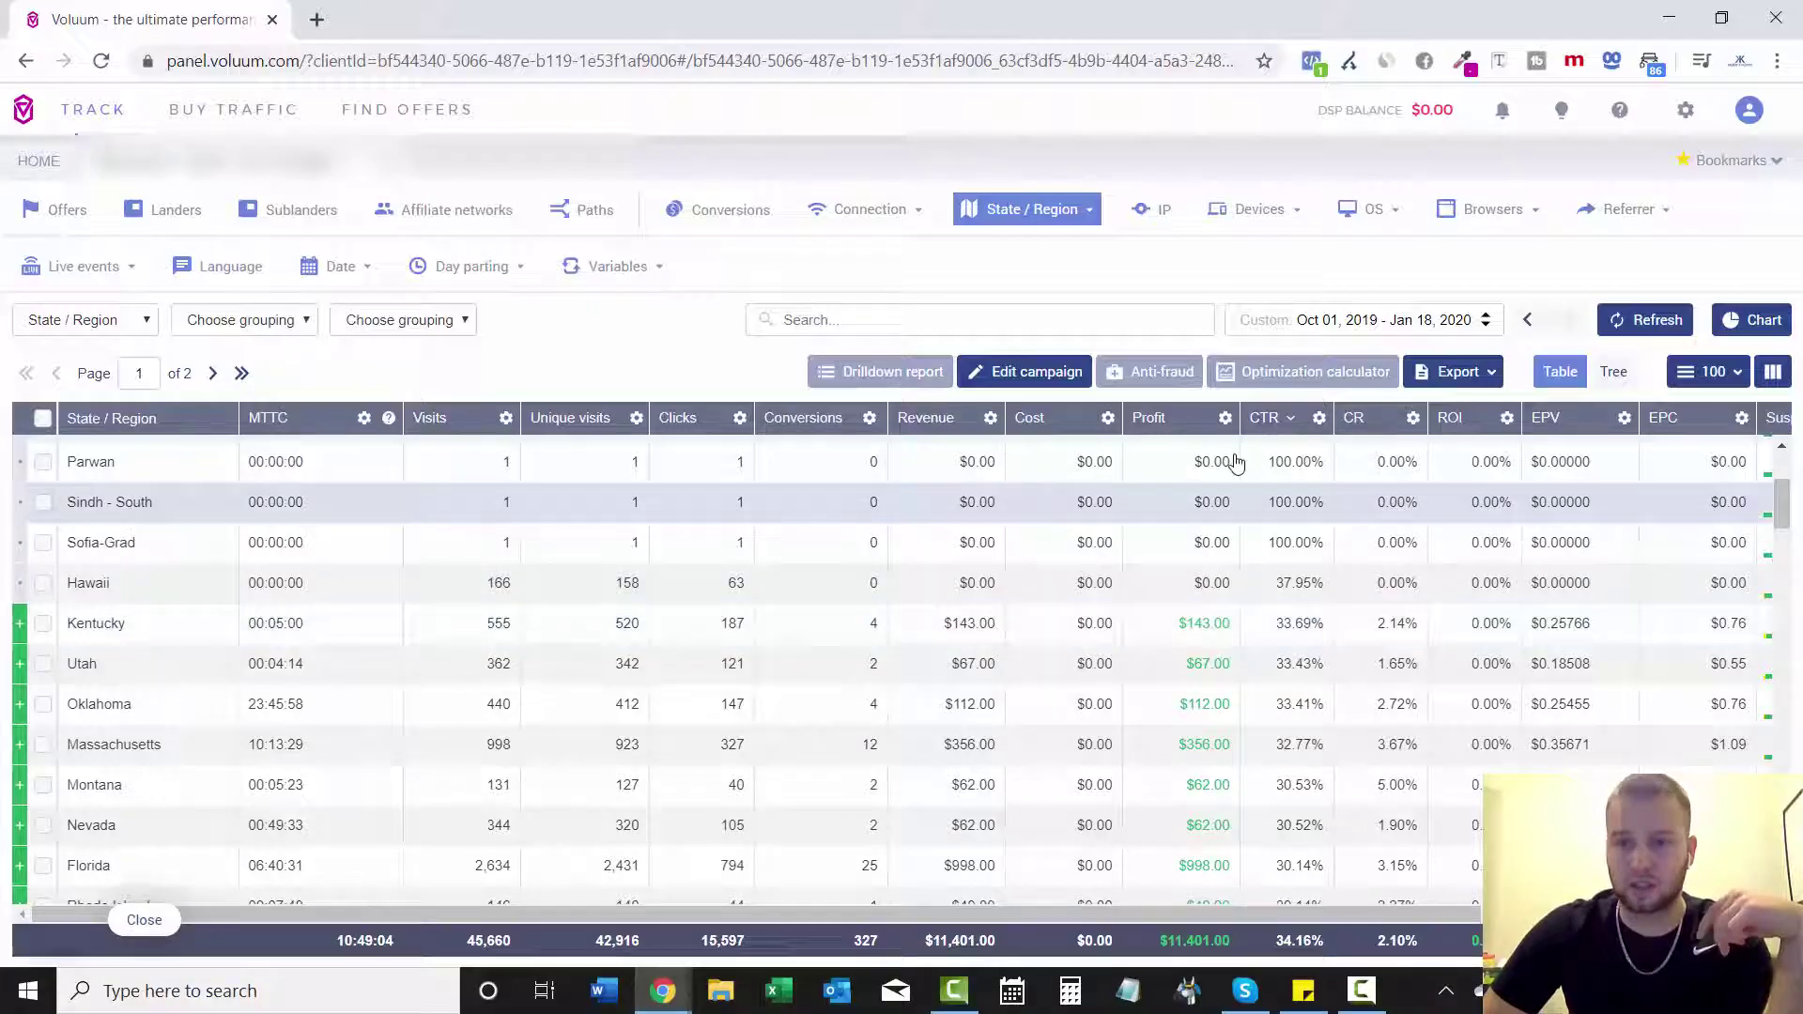
scroll(892, 578, "up", 3)
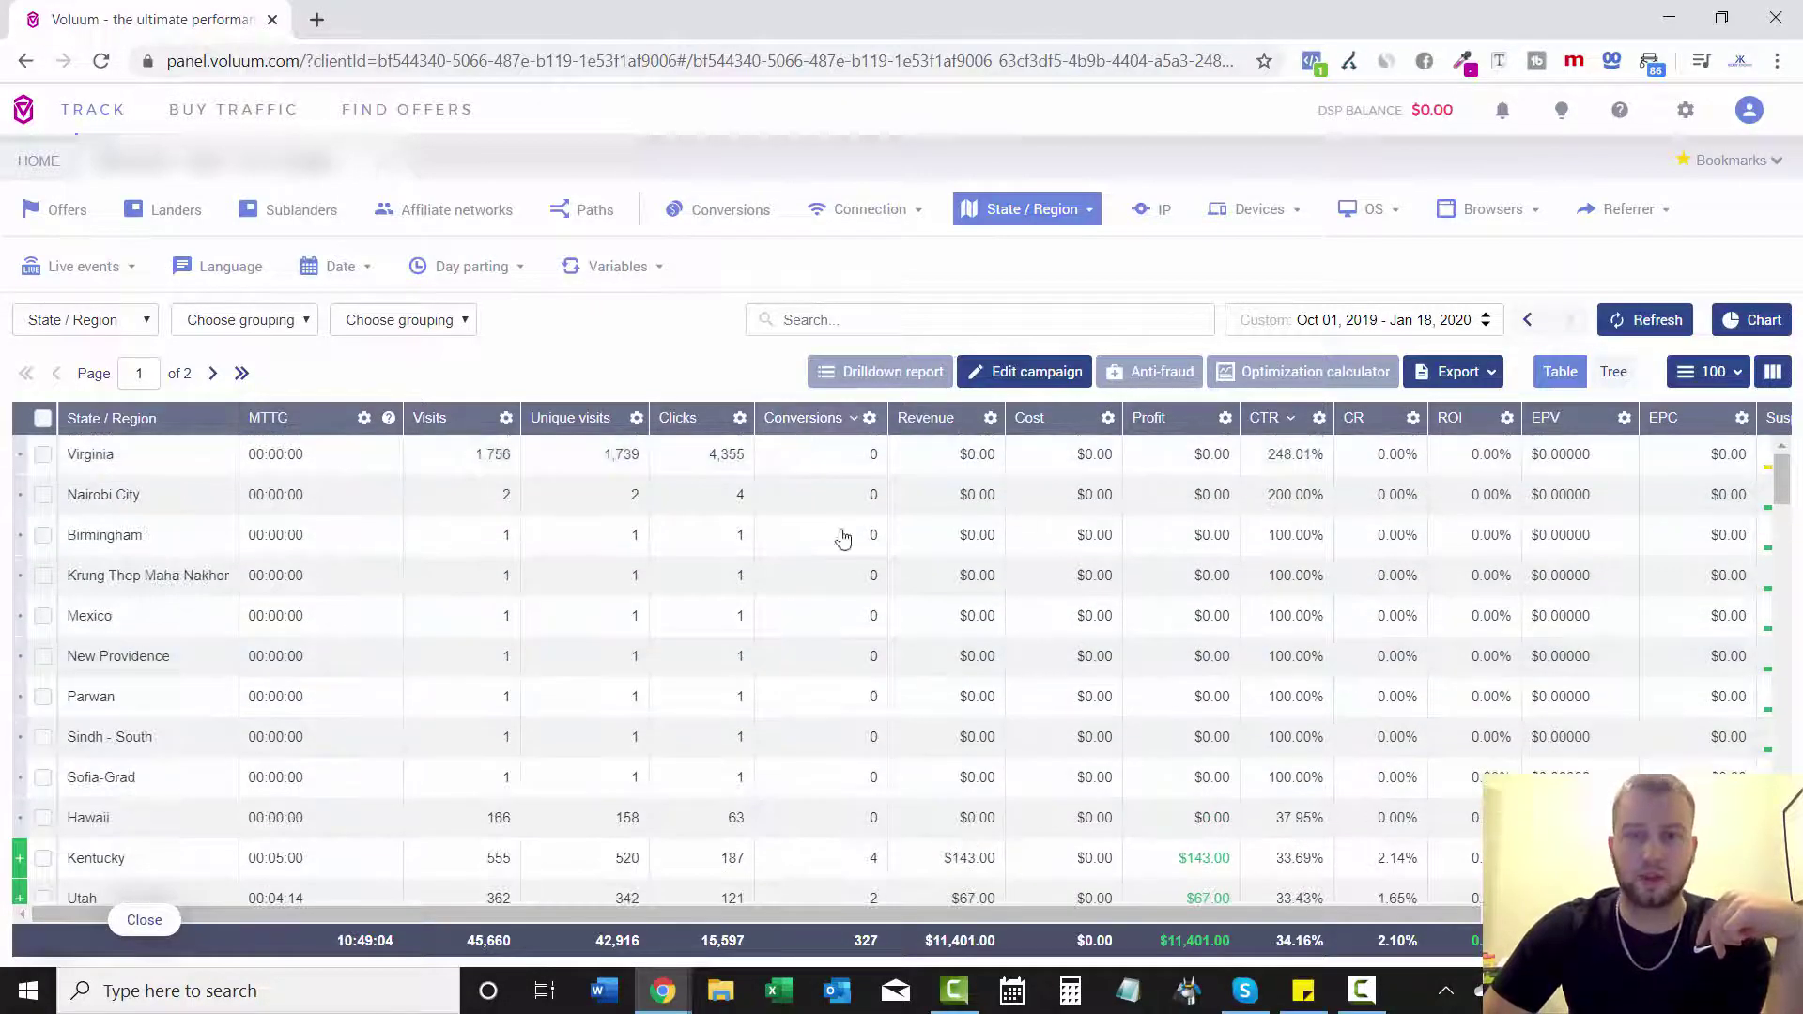
mouse_move(1054, 211)
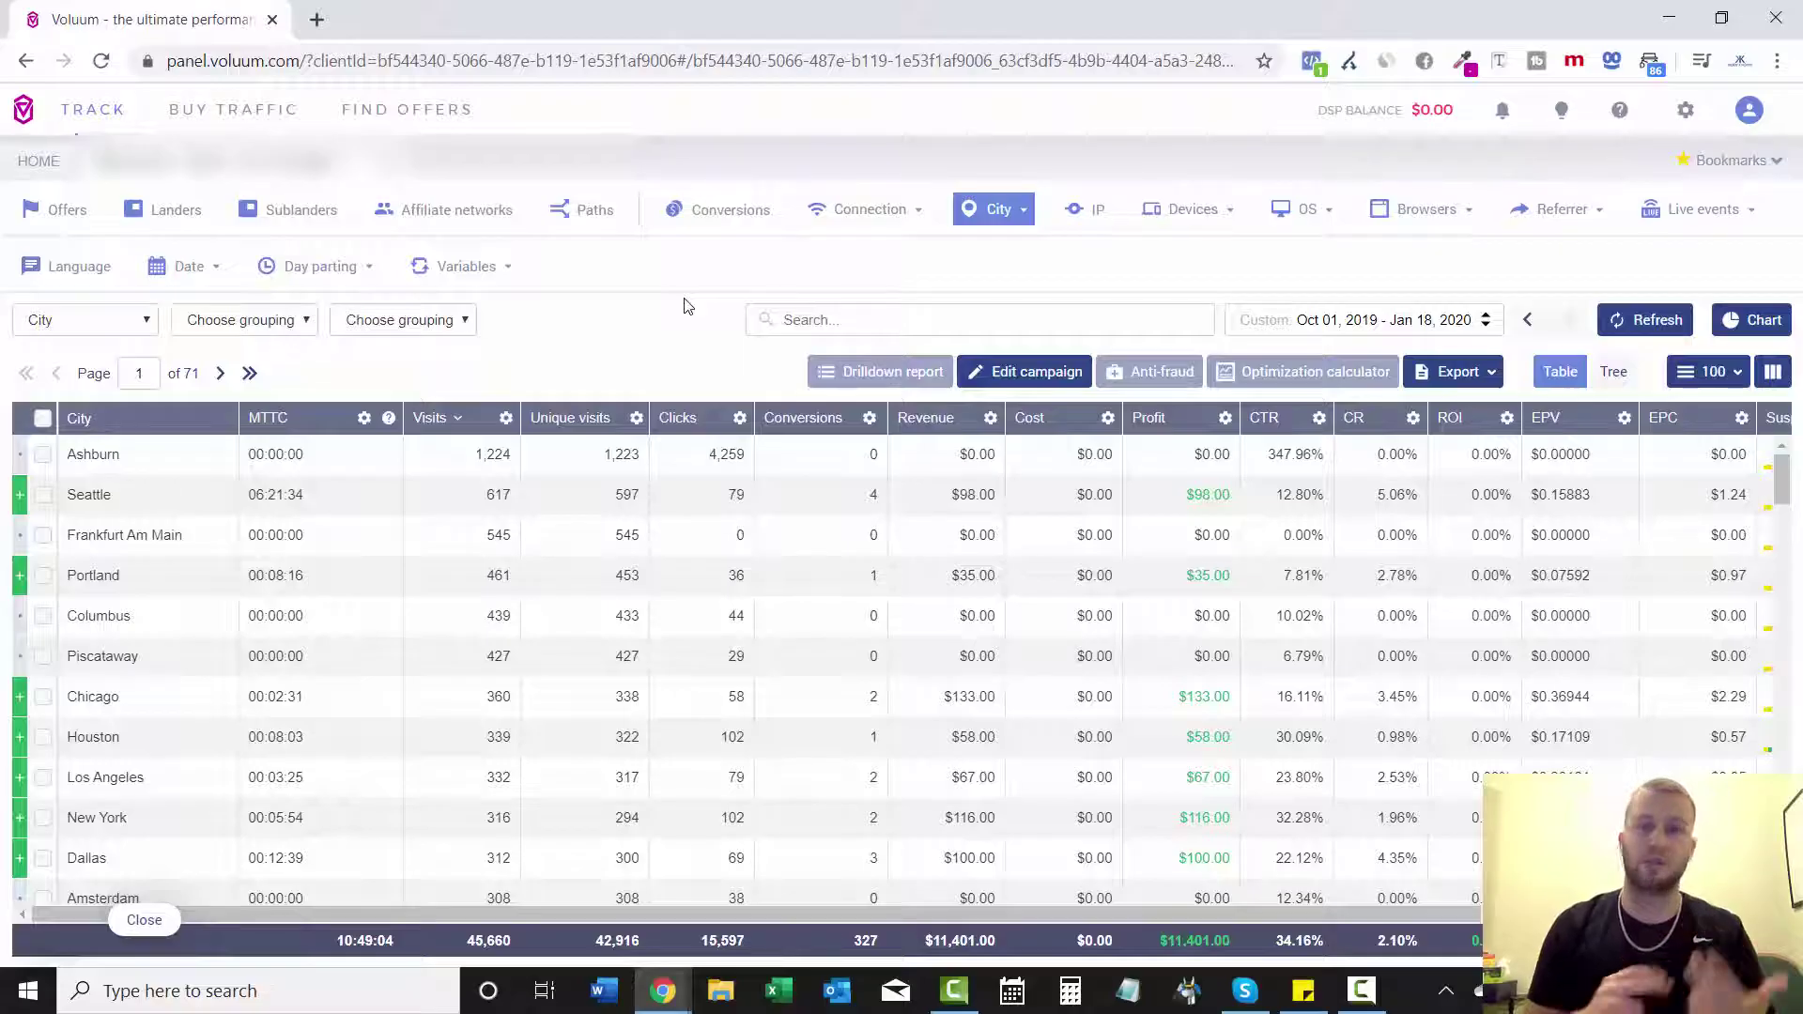
- Check the visitor IP breakdown, then switch the report to Device types
left_click(1095, 209)
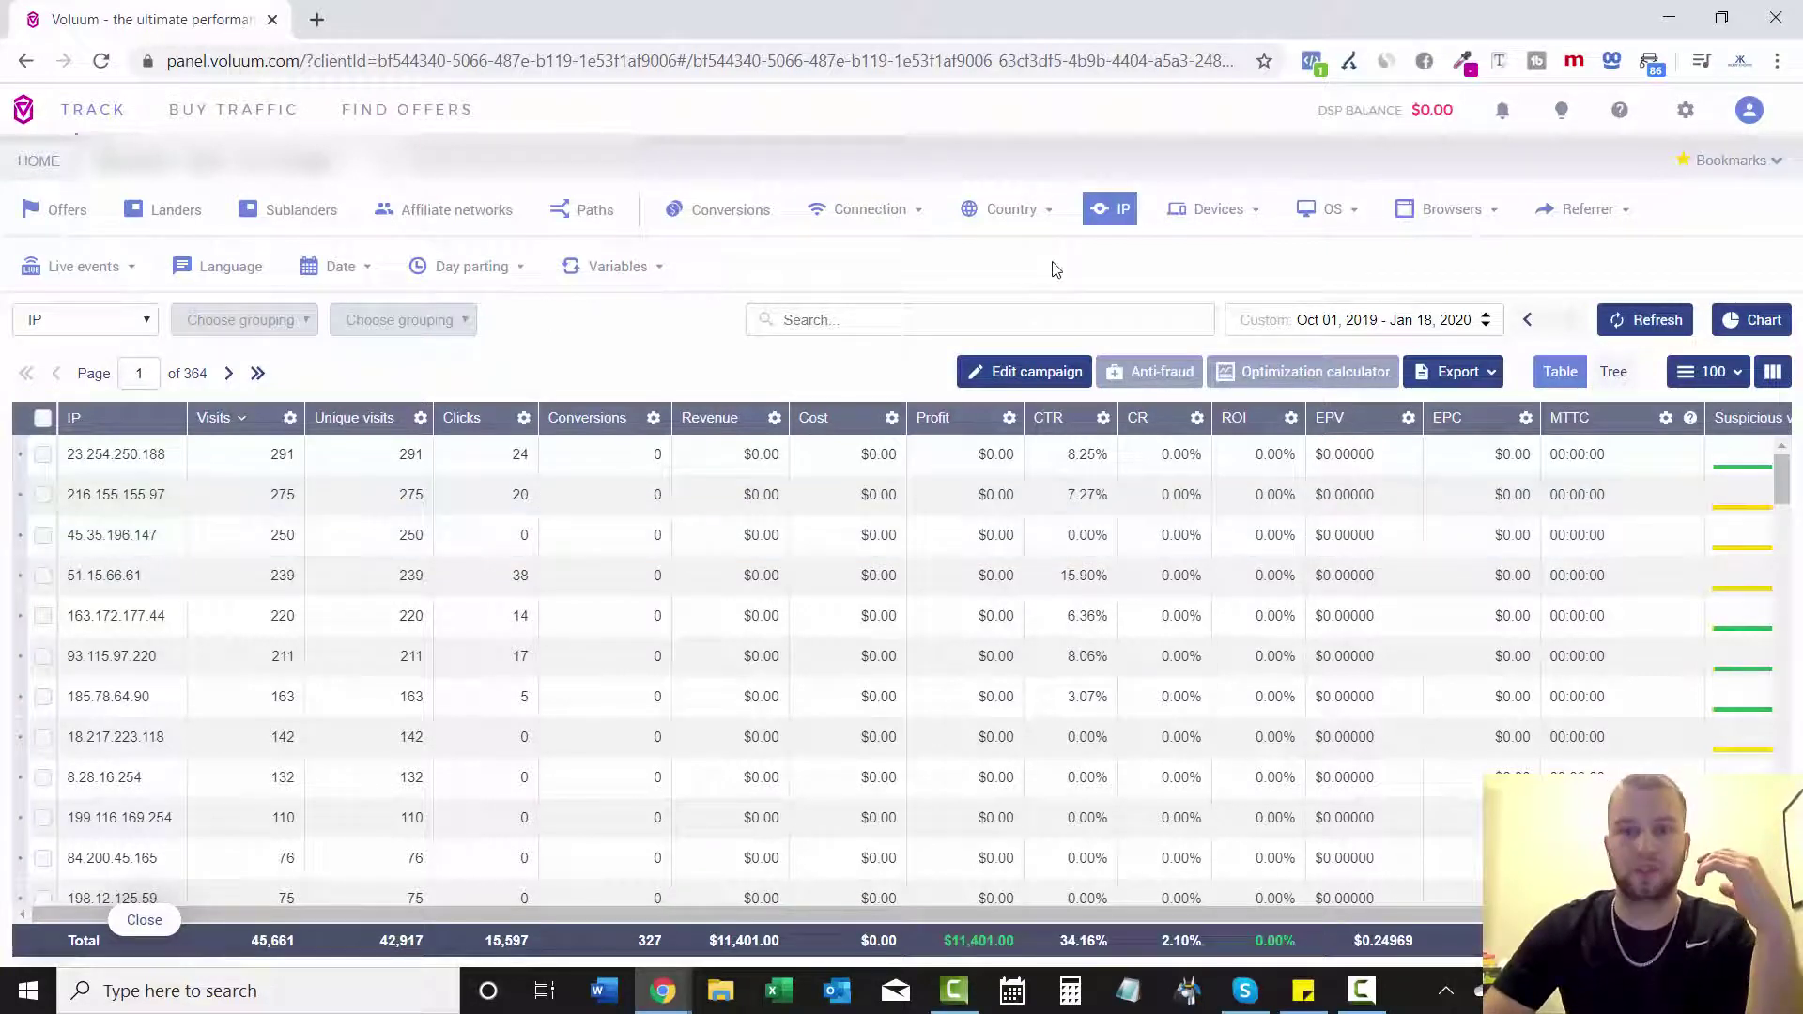
mouse_move(1200, 206)
left_click(1209, 242)
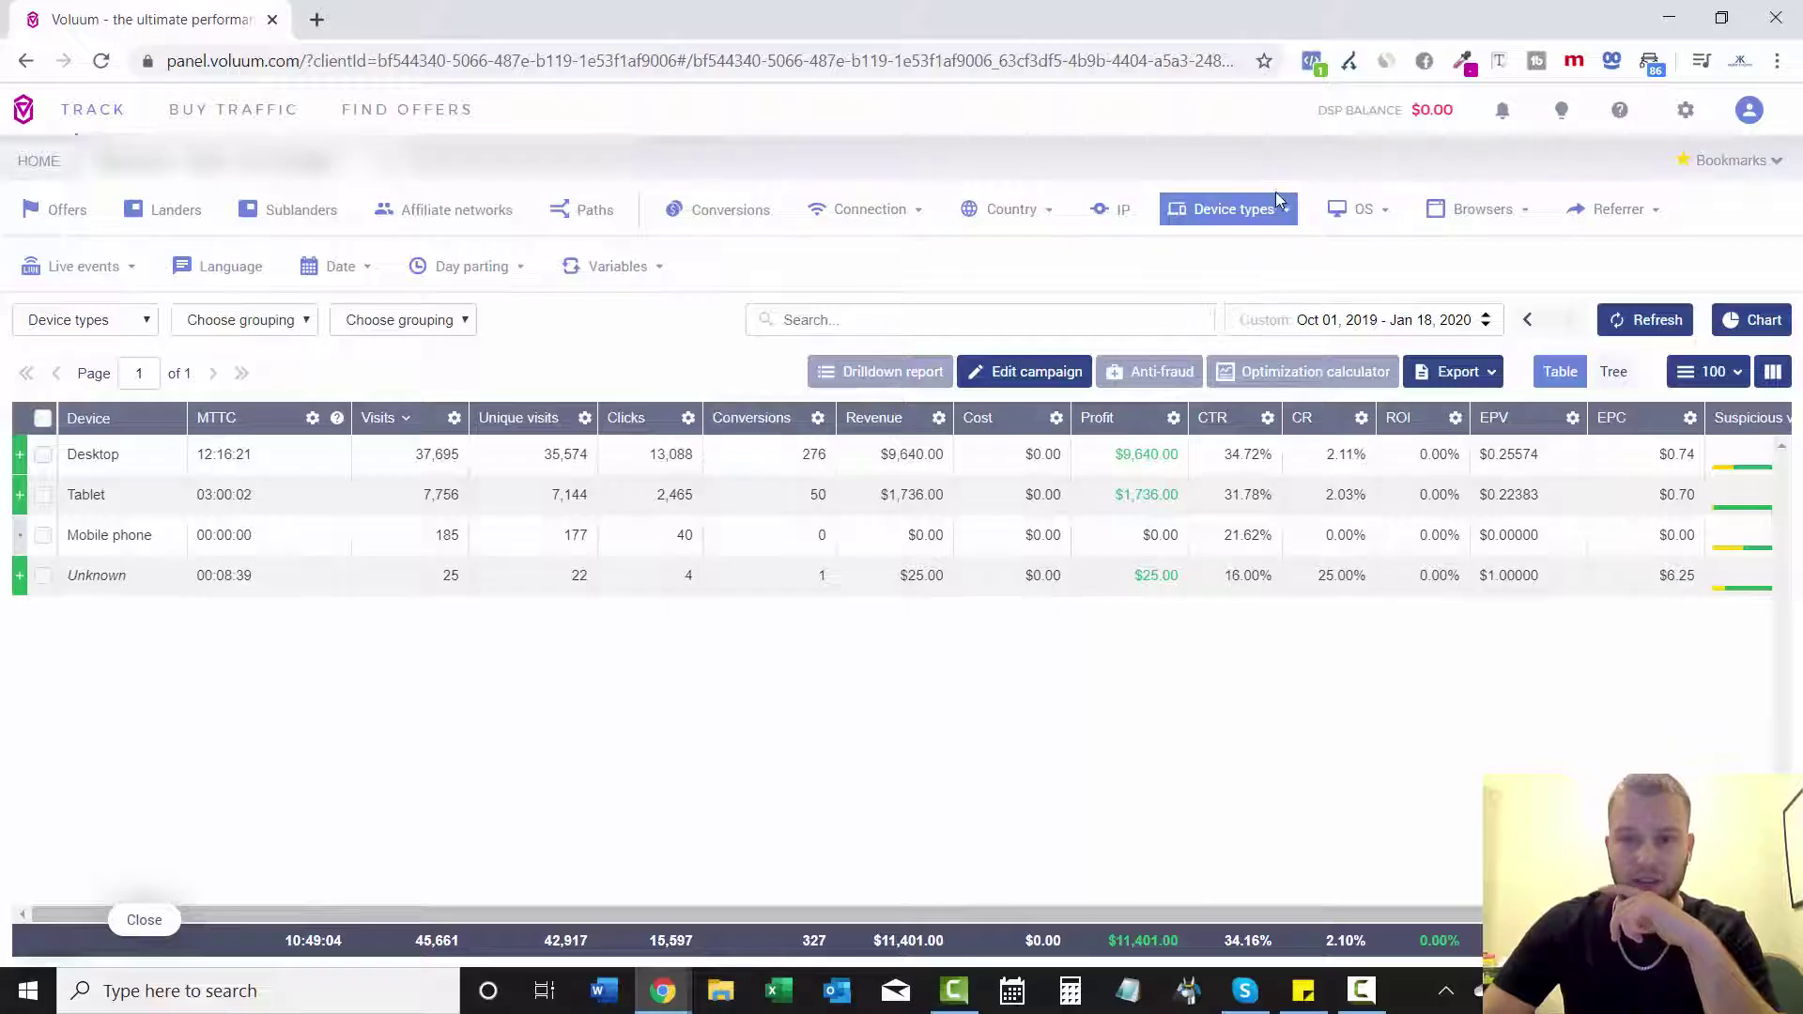
- View device Brands, then switch to device Models sorted by conversions, led by Apple iPad
mouse_move(1249, 209)
left_click(1253, 278)
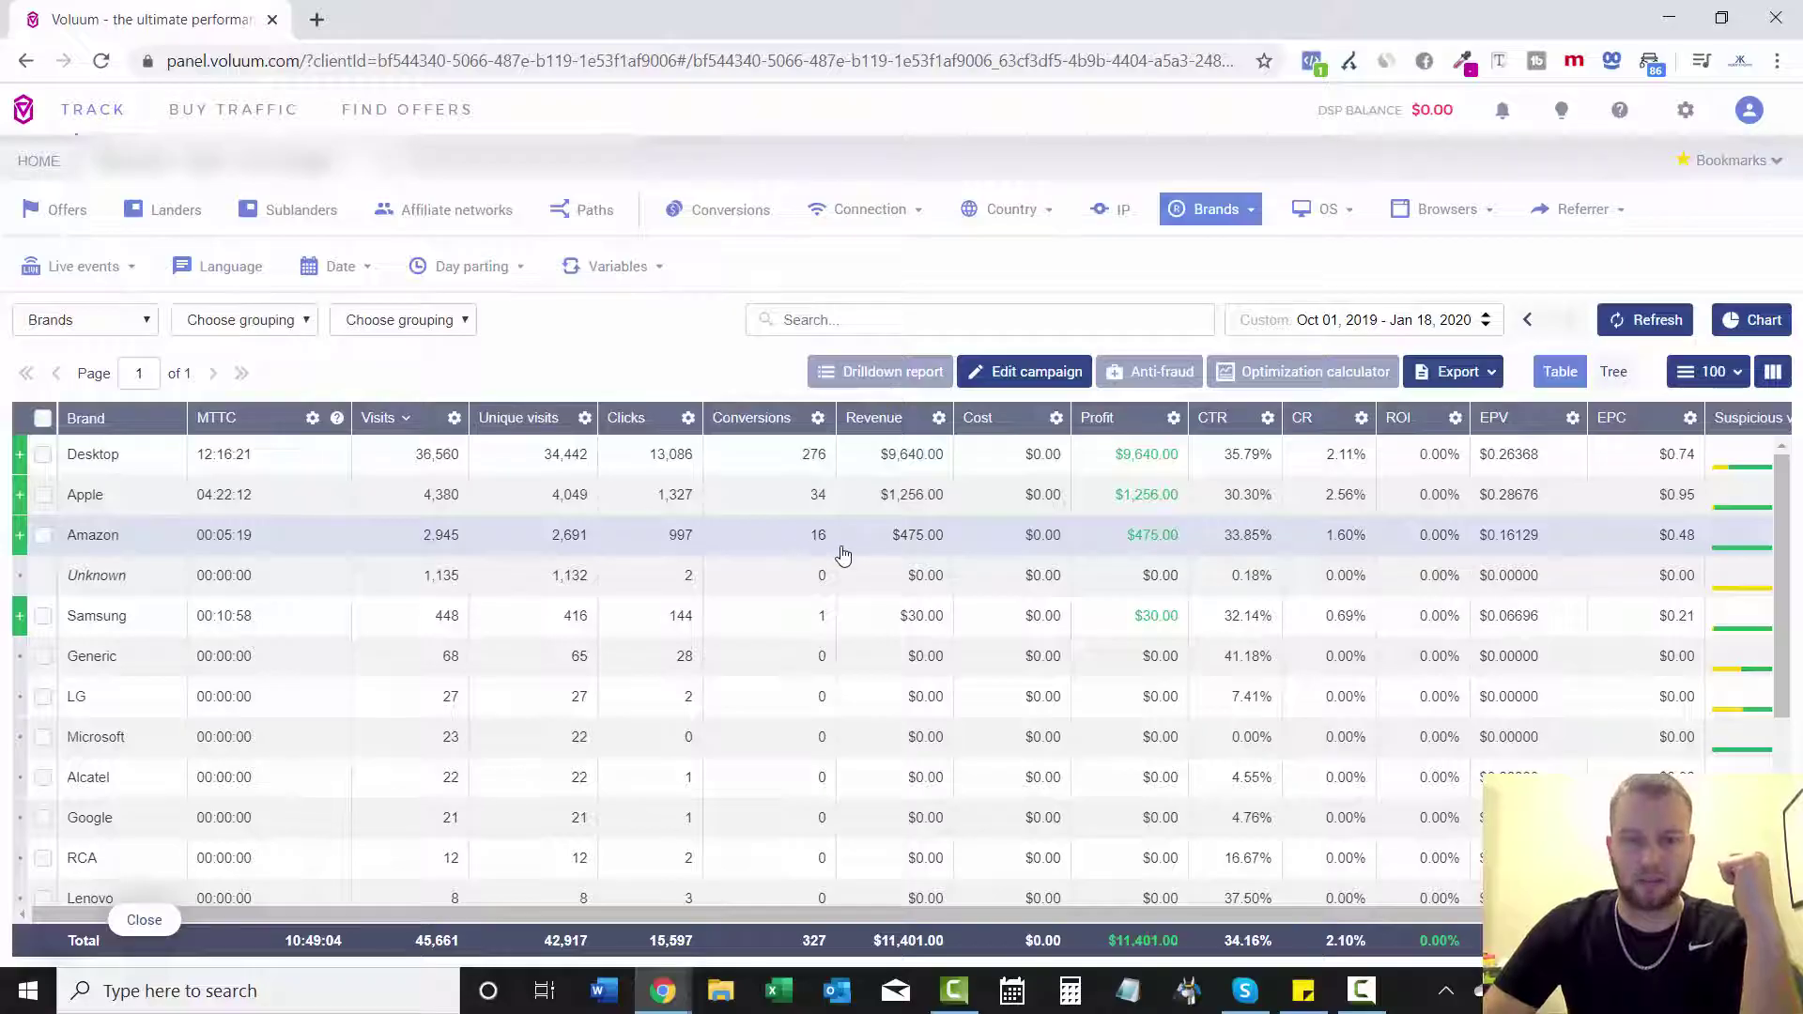
left_click(1229, 221)
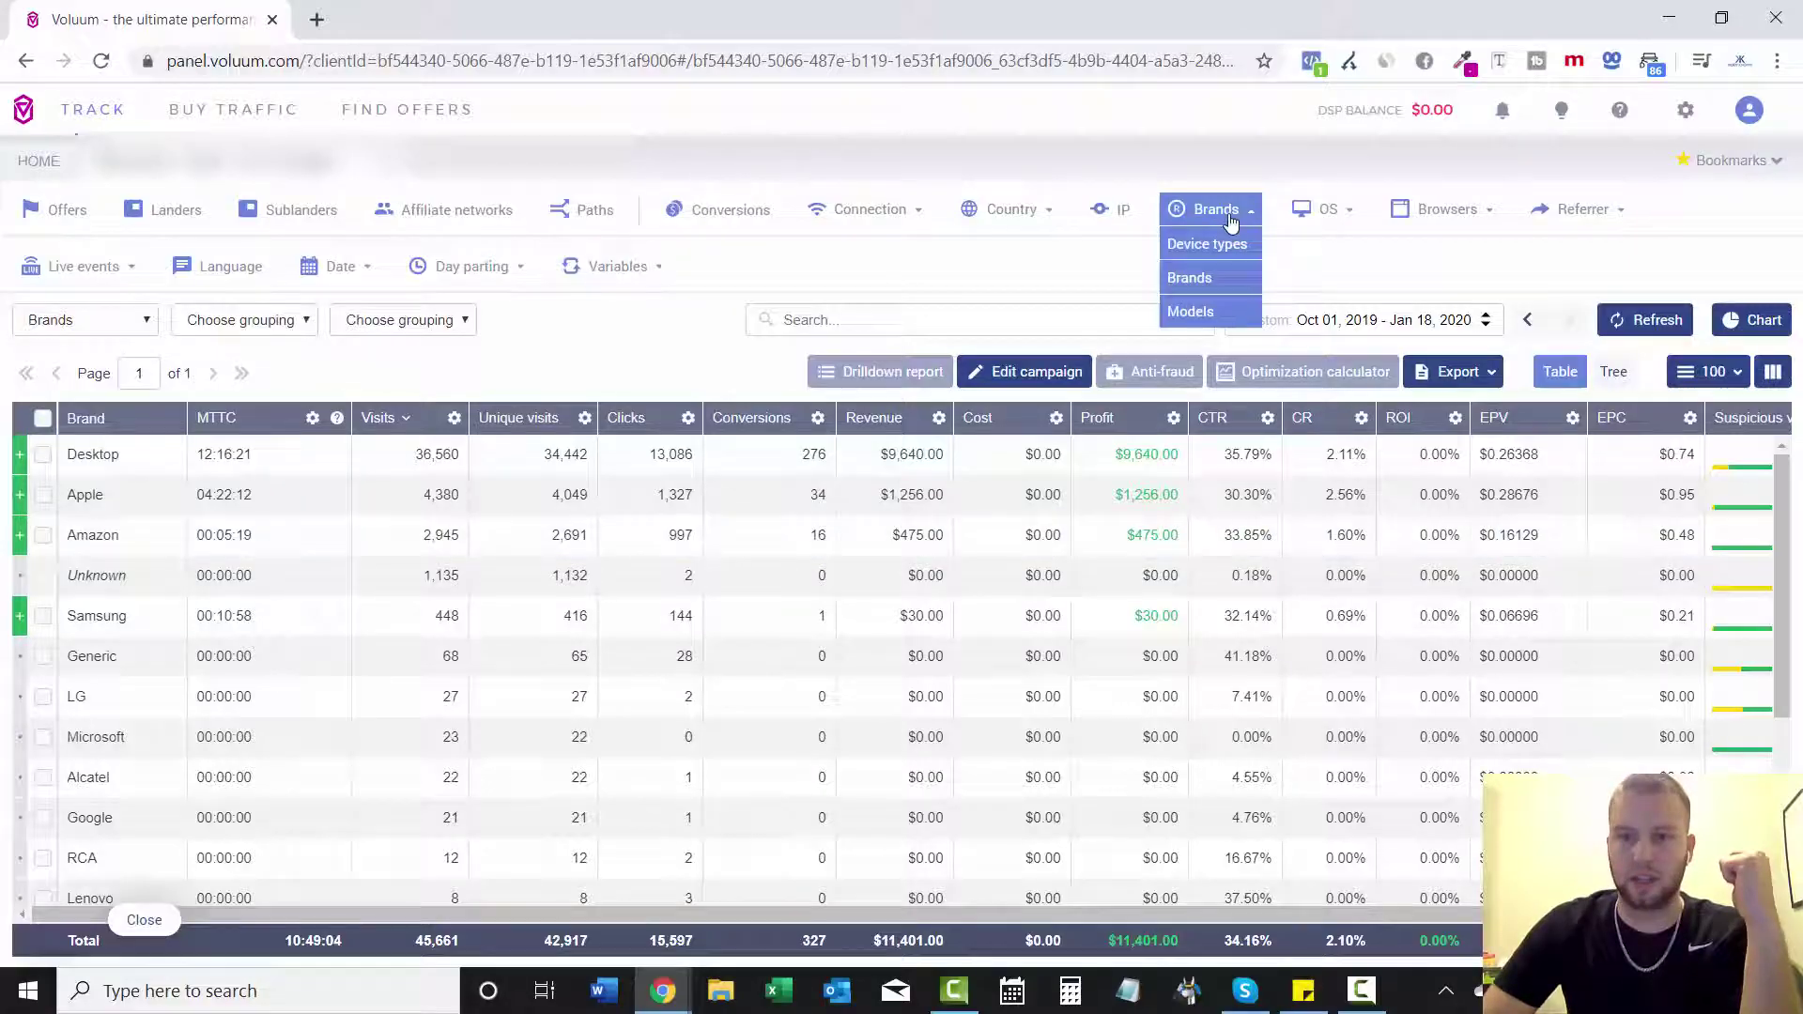
left_click(1227, 314)
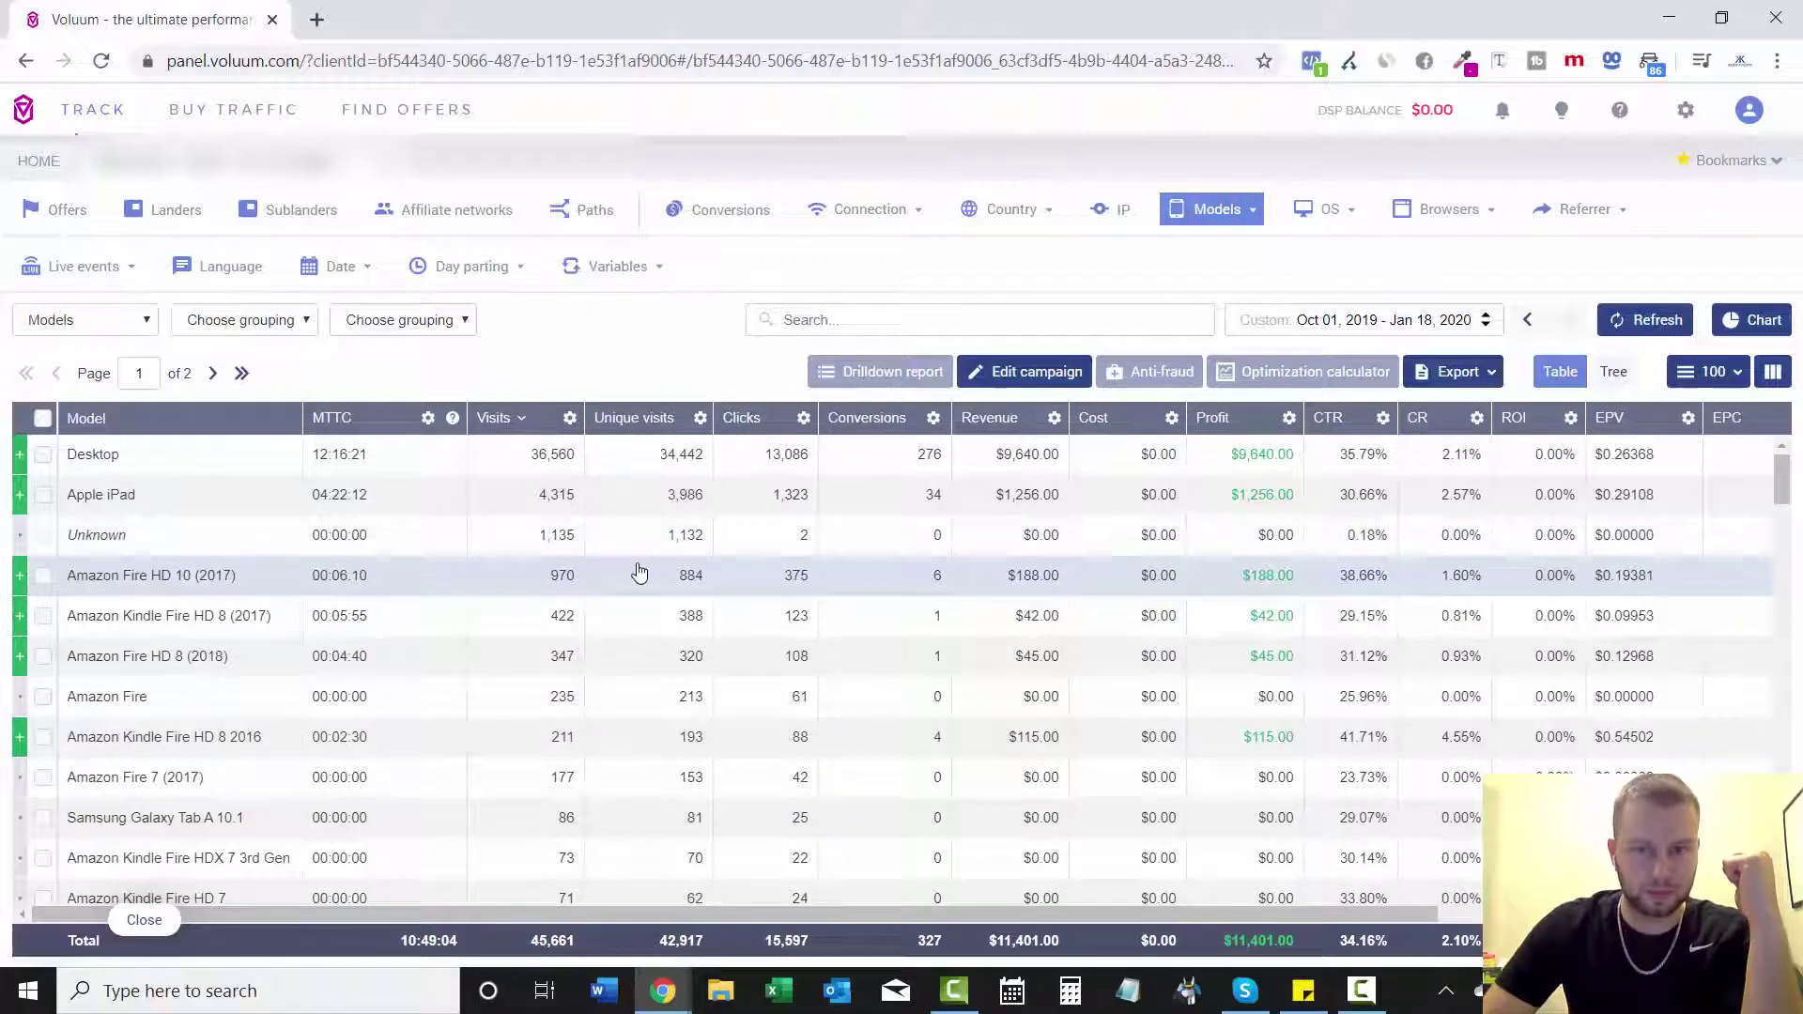
left_click(893, 419)
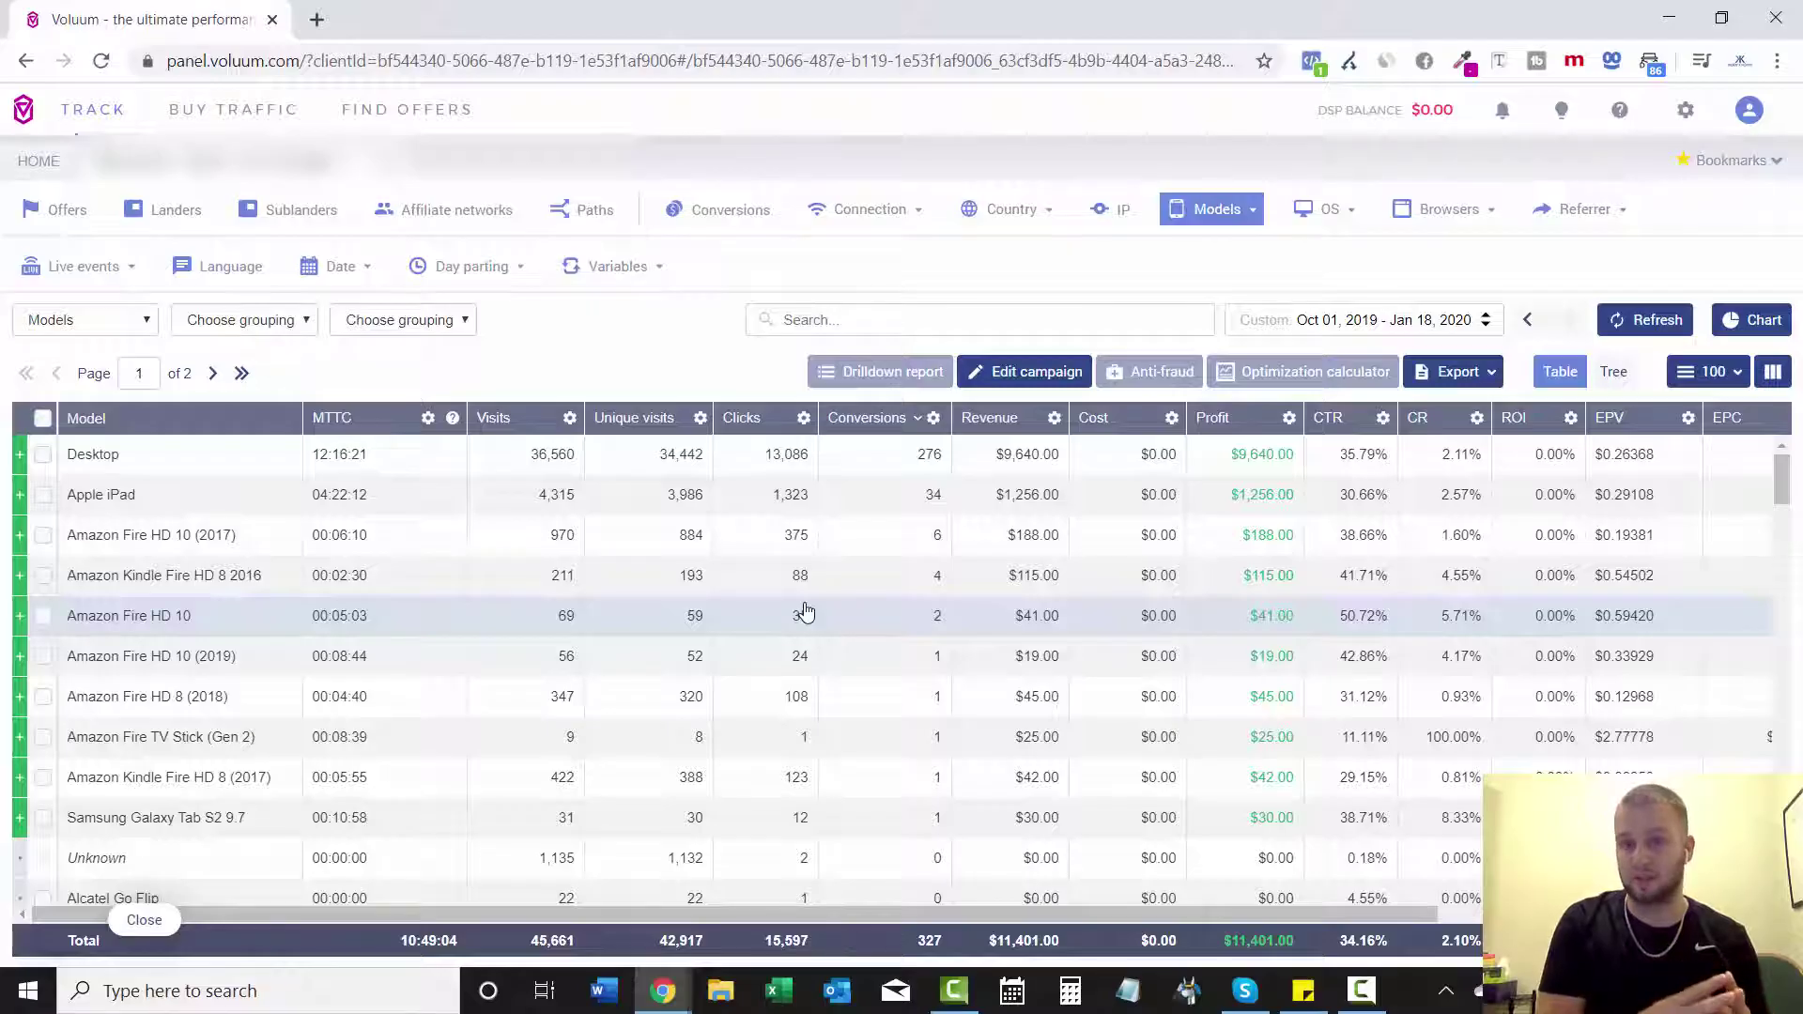
left_click(1259, 204)
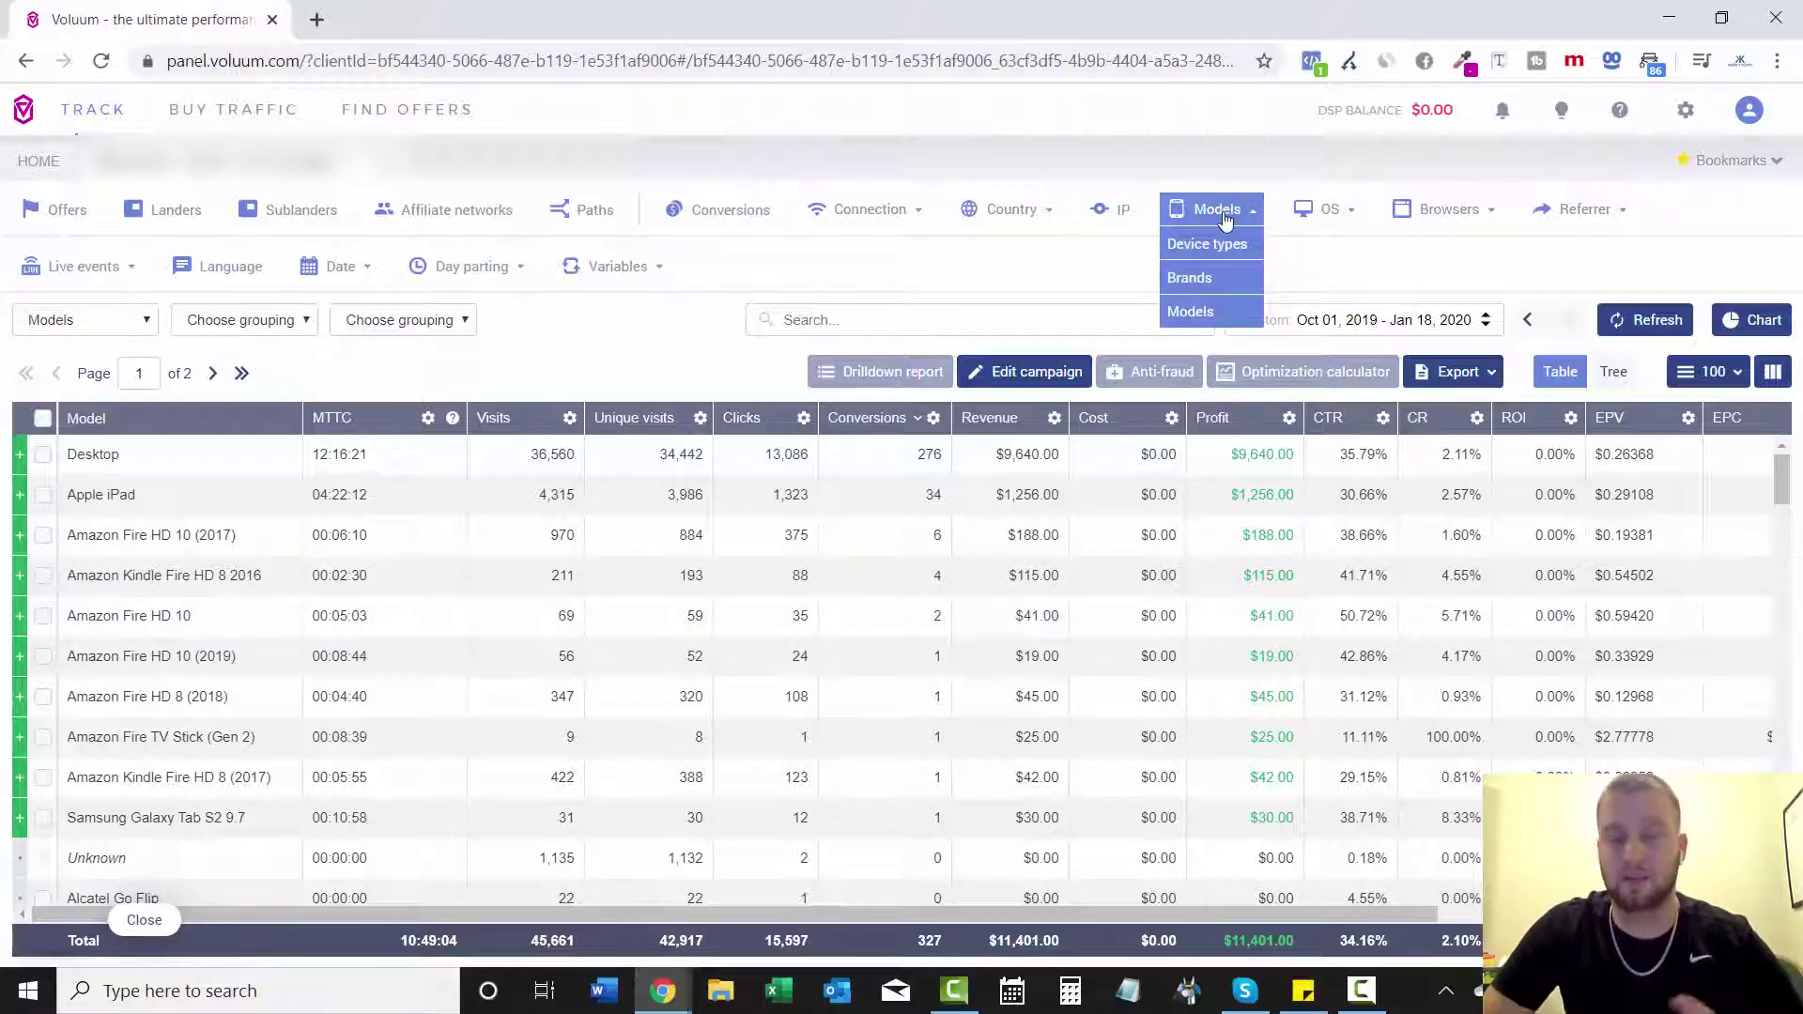
- Group the report by OS, then by Browsers, led by Microsoft Edge with $3,954.00 revenue
left_click(1333, 209)
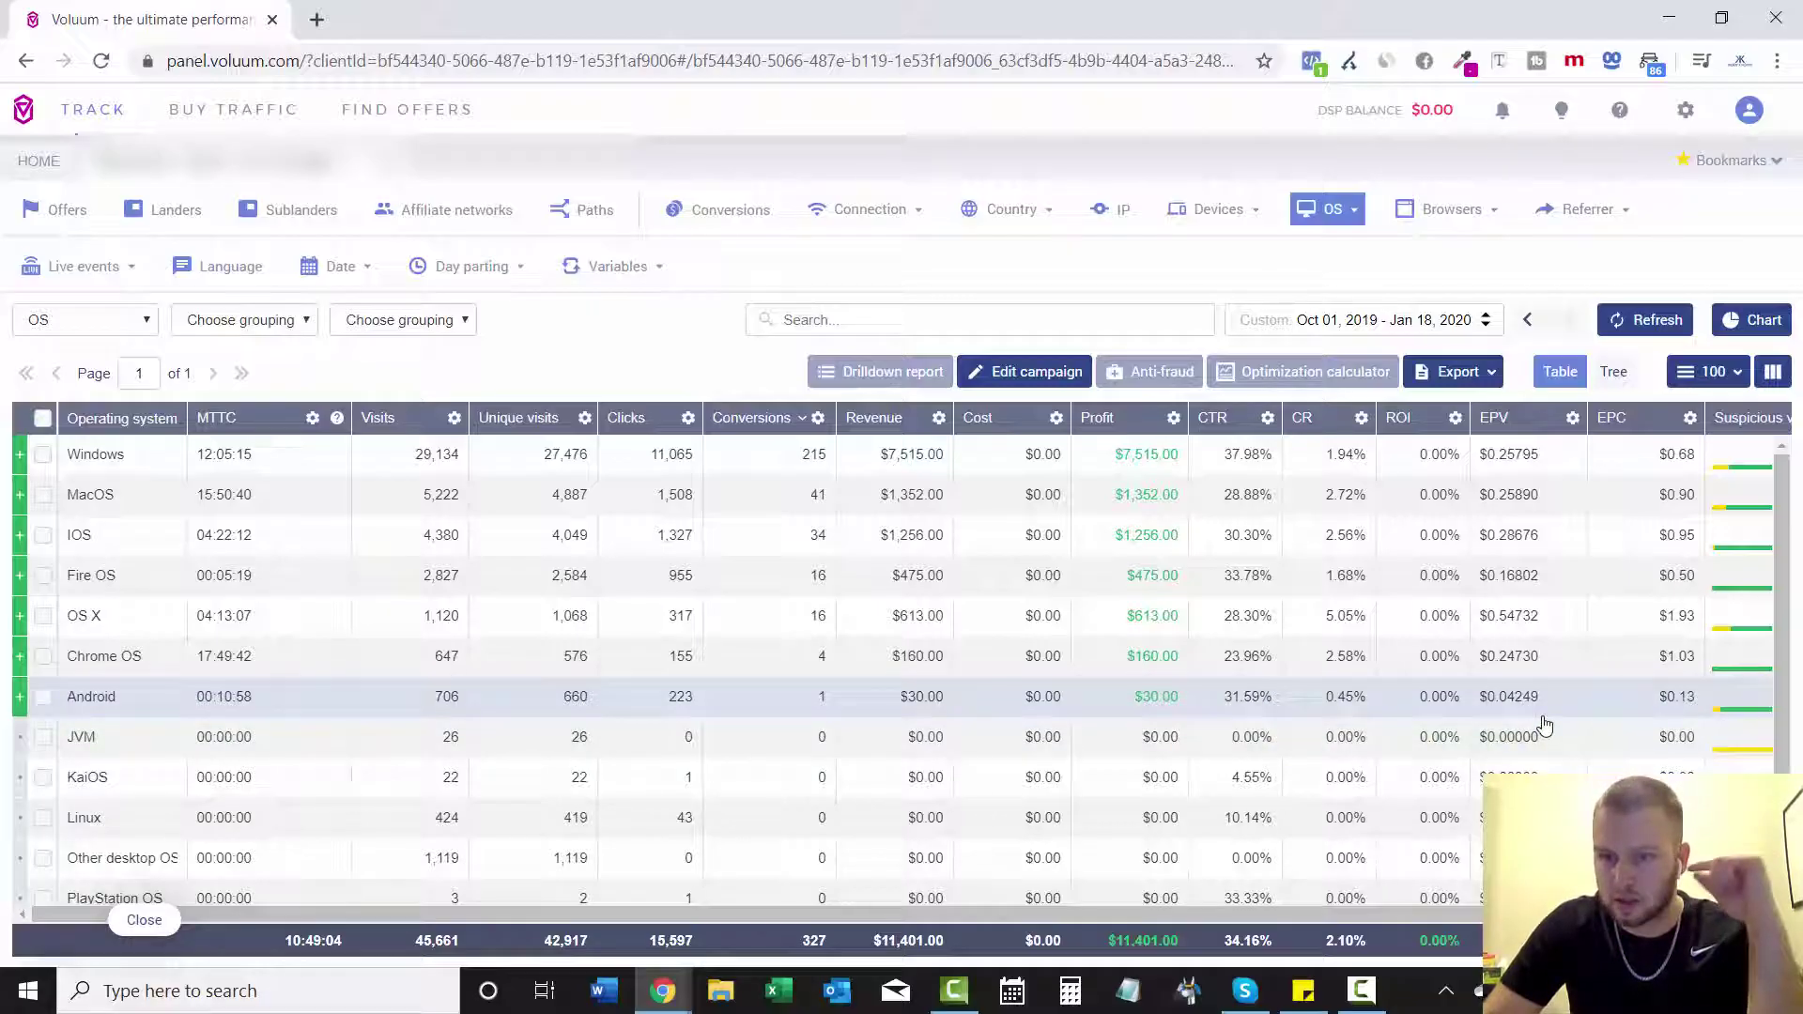
left_click(1470, 209)
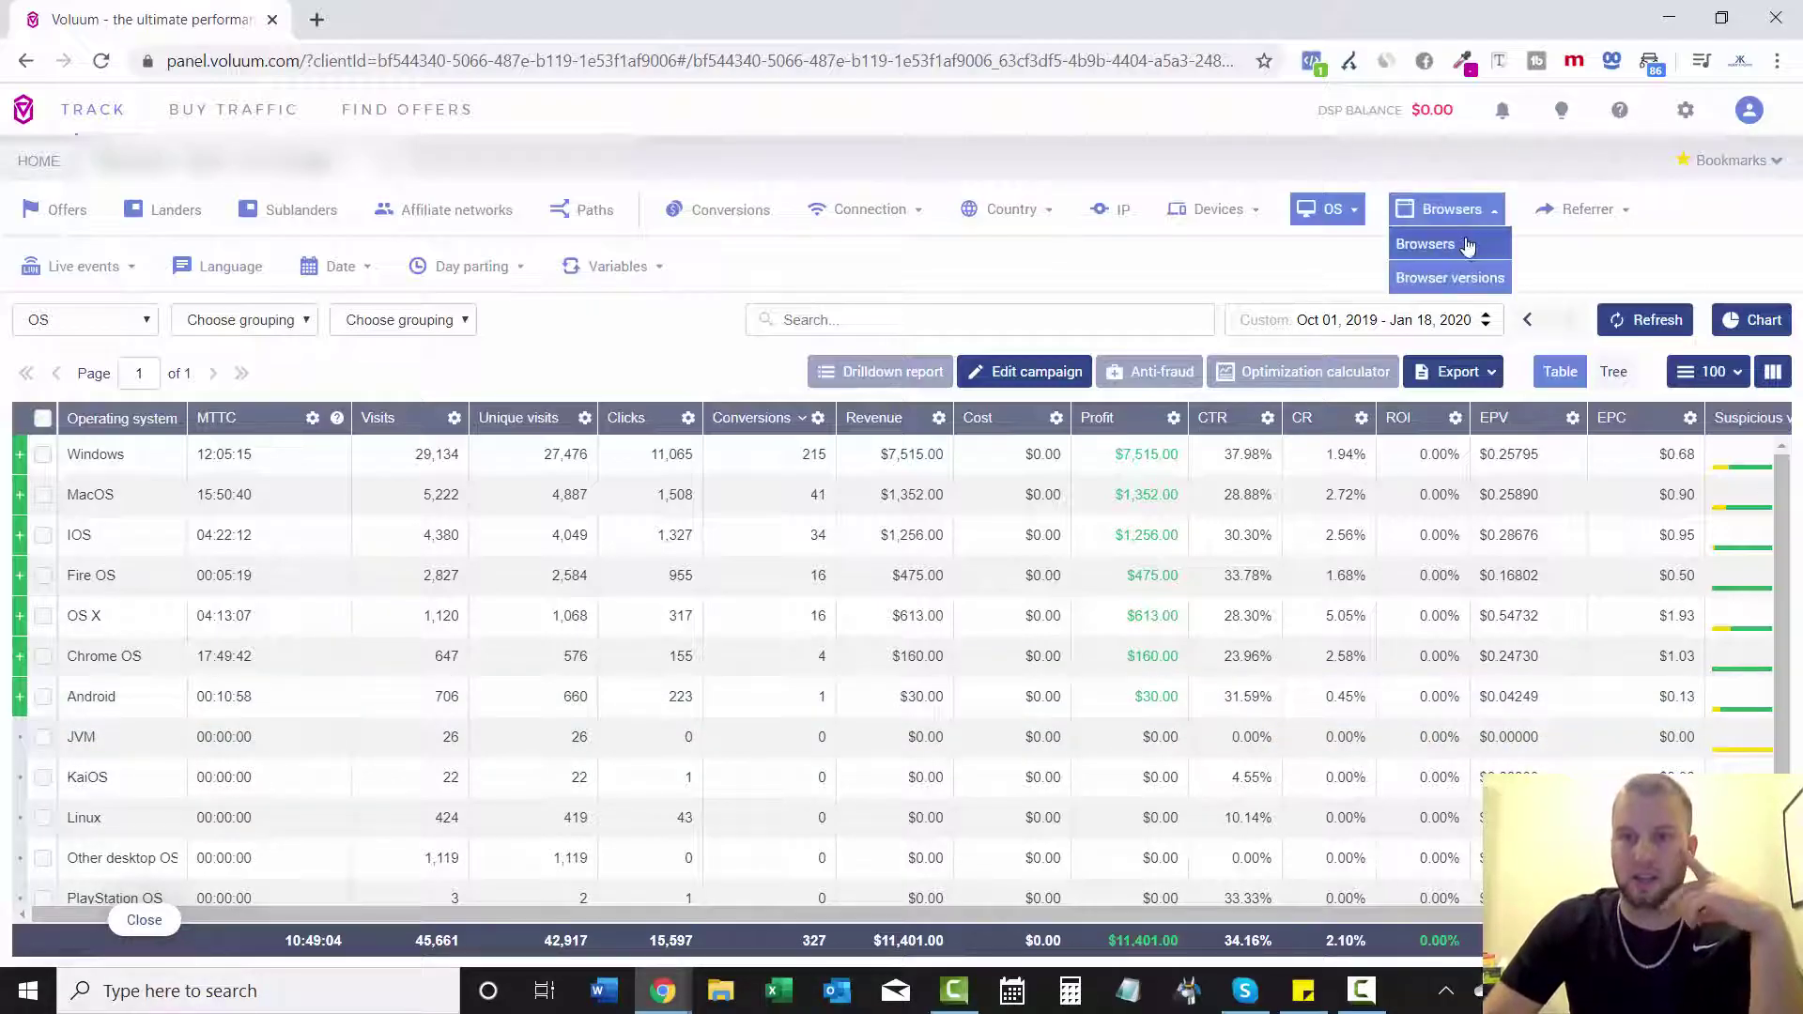
left_click(1462, 242)
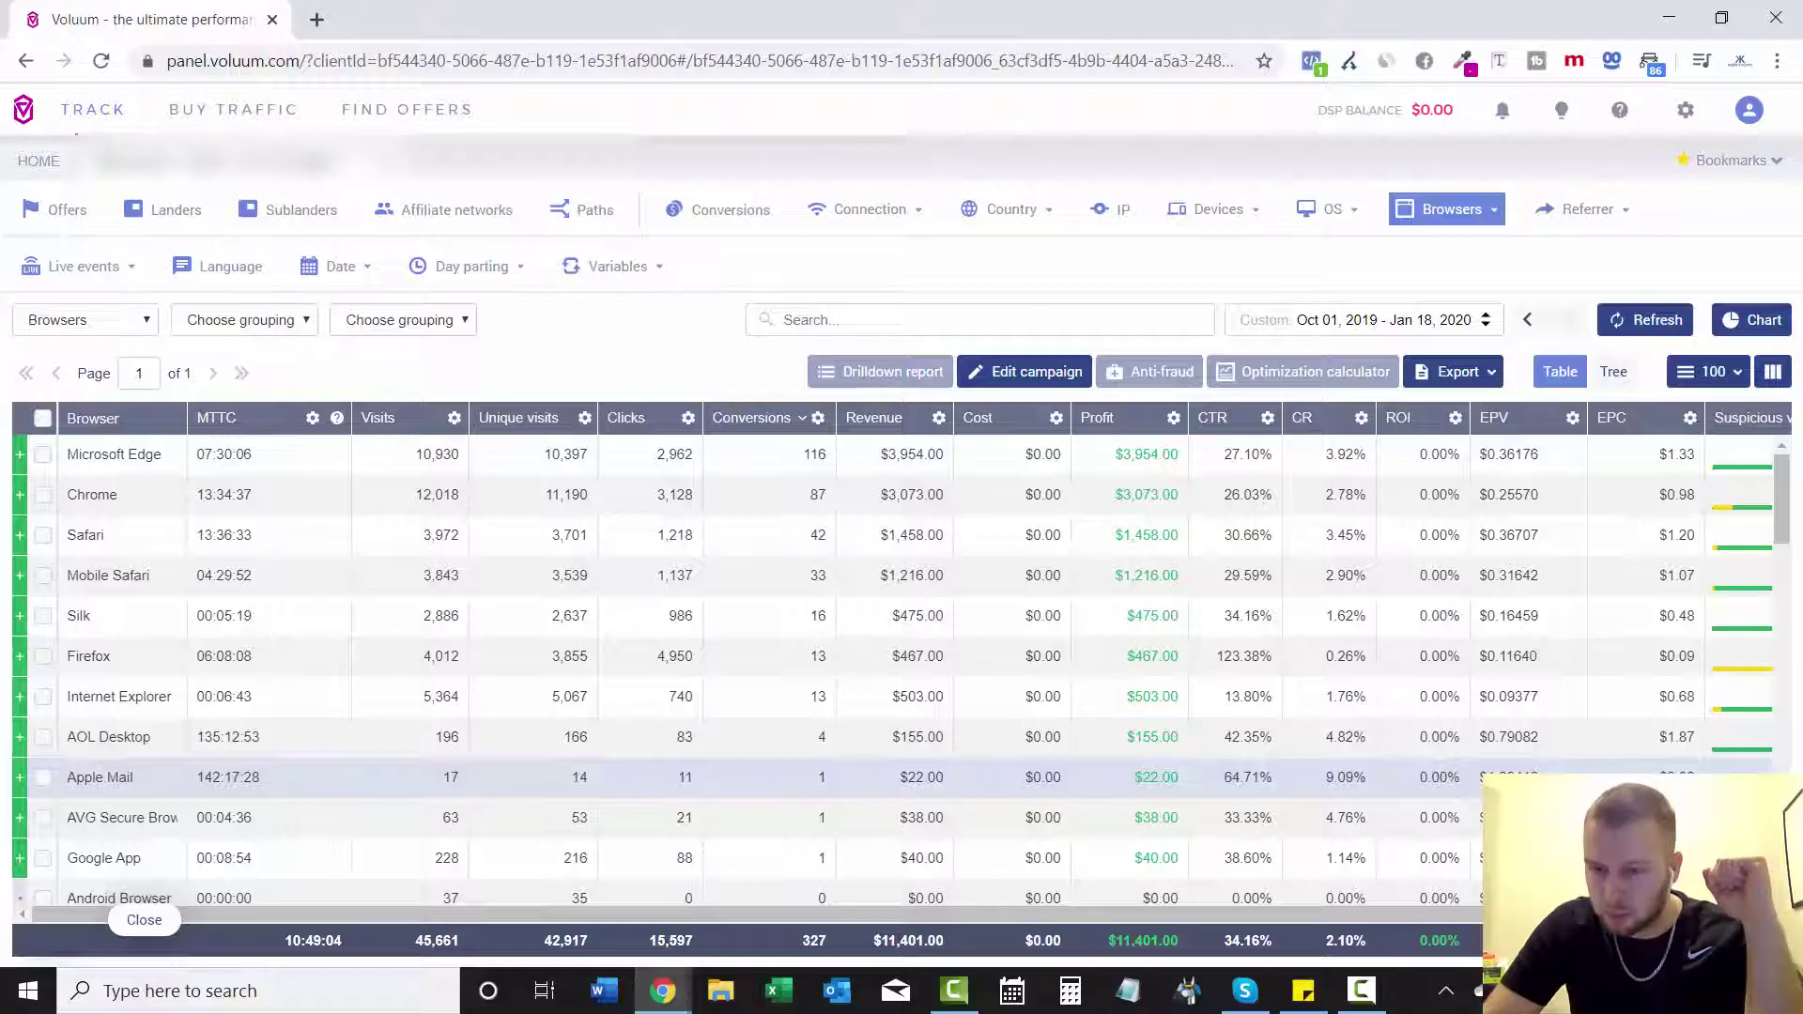
left_click(1487, 208)
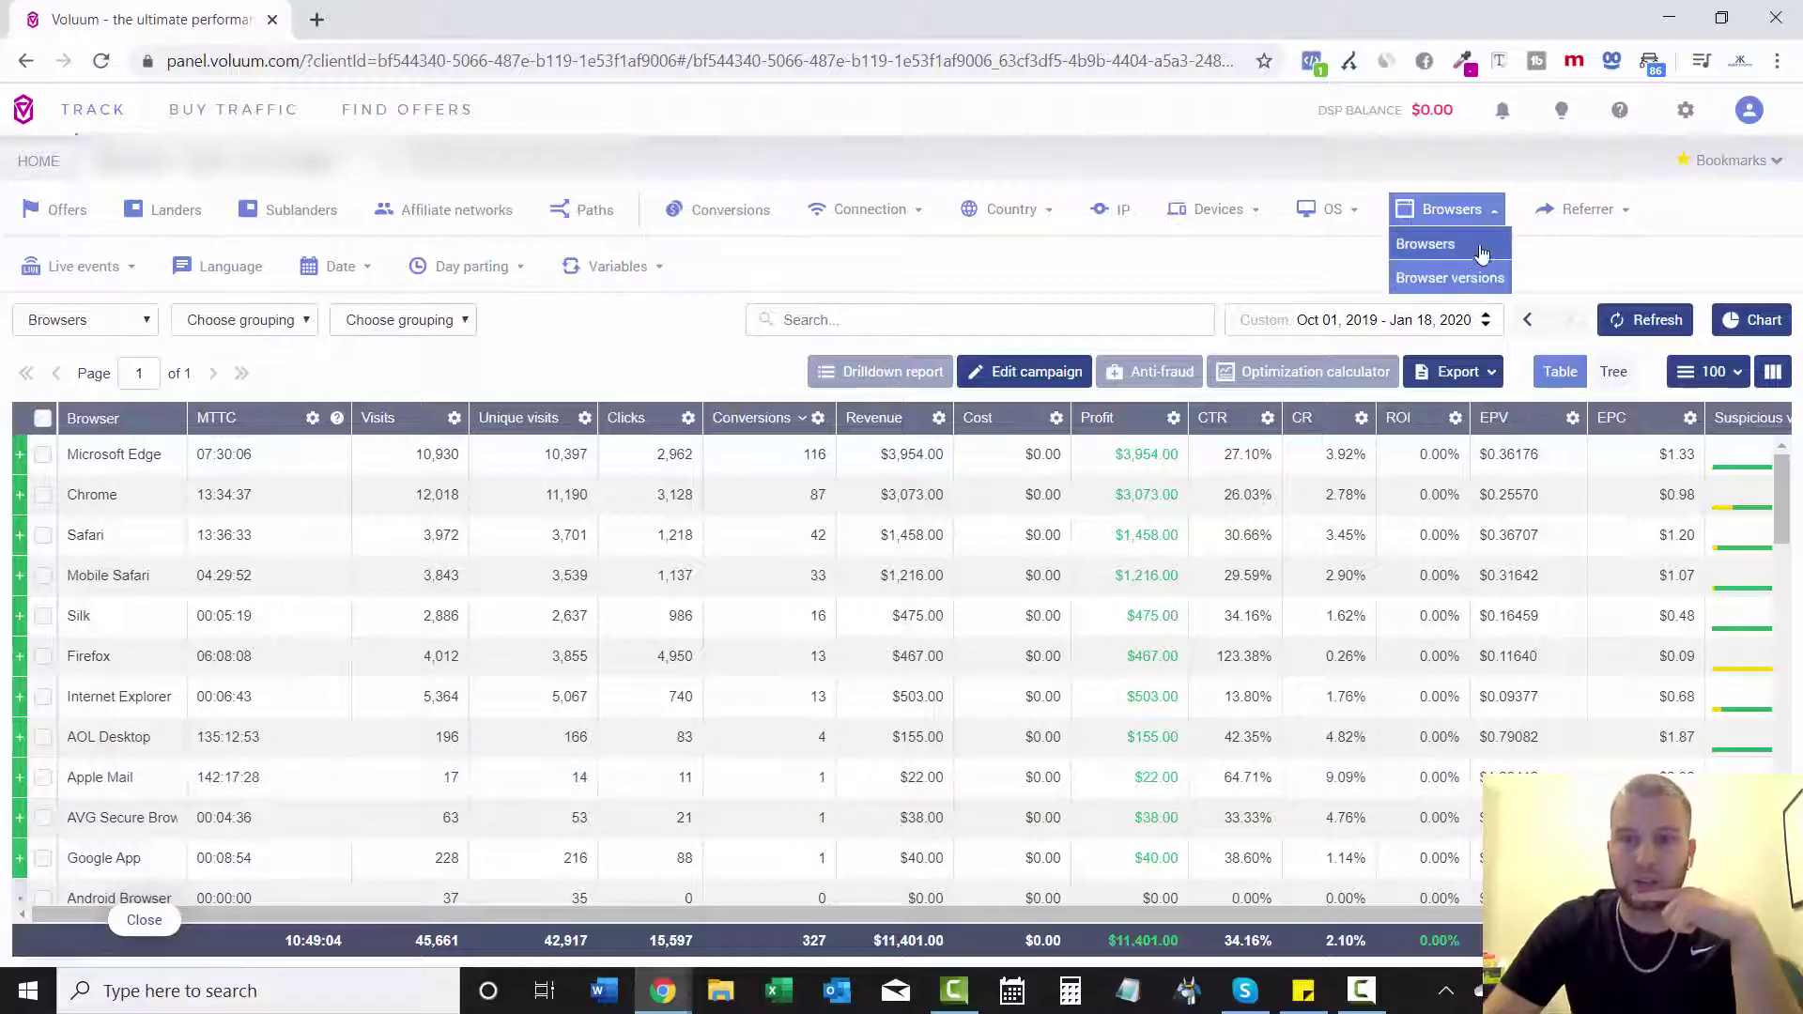
- Group the report by Referrer, led by search.yahoo.com, and show the Referrer / Referrer domain options
left_click(1587, 208)
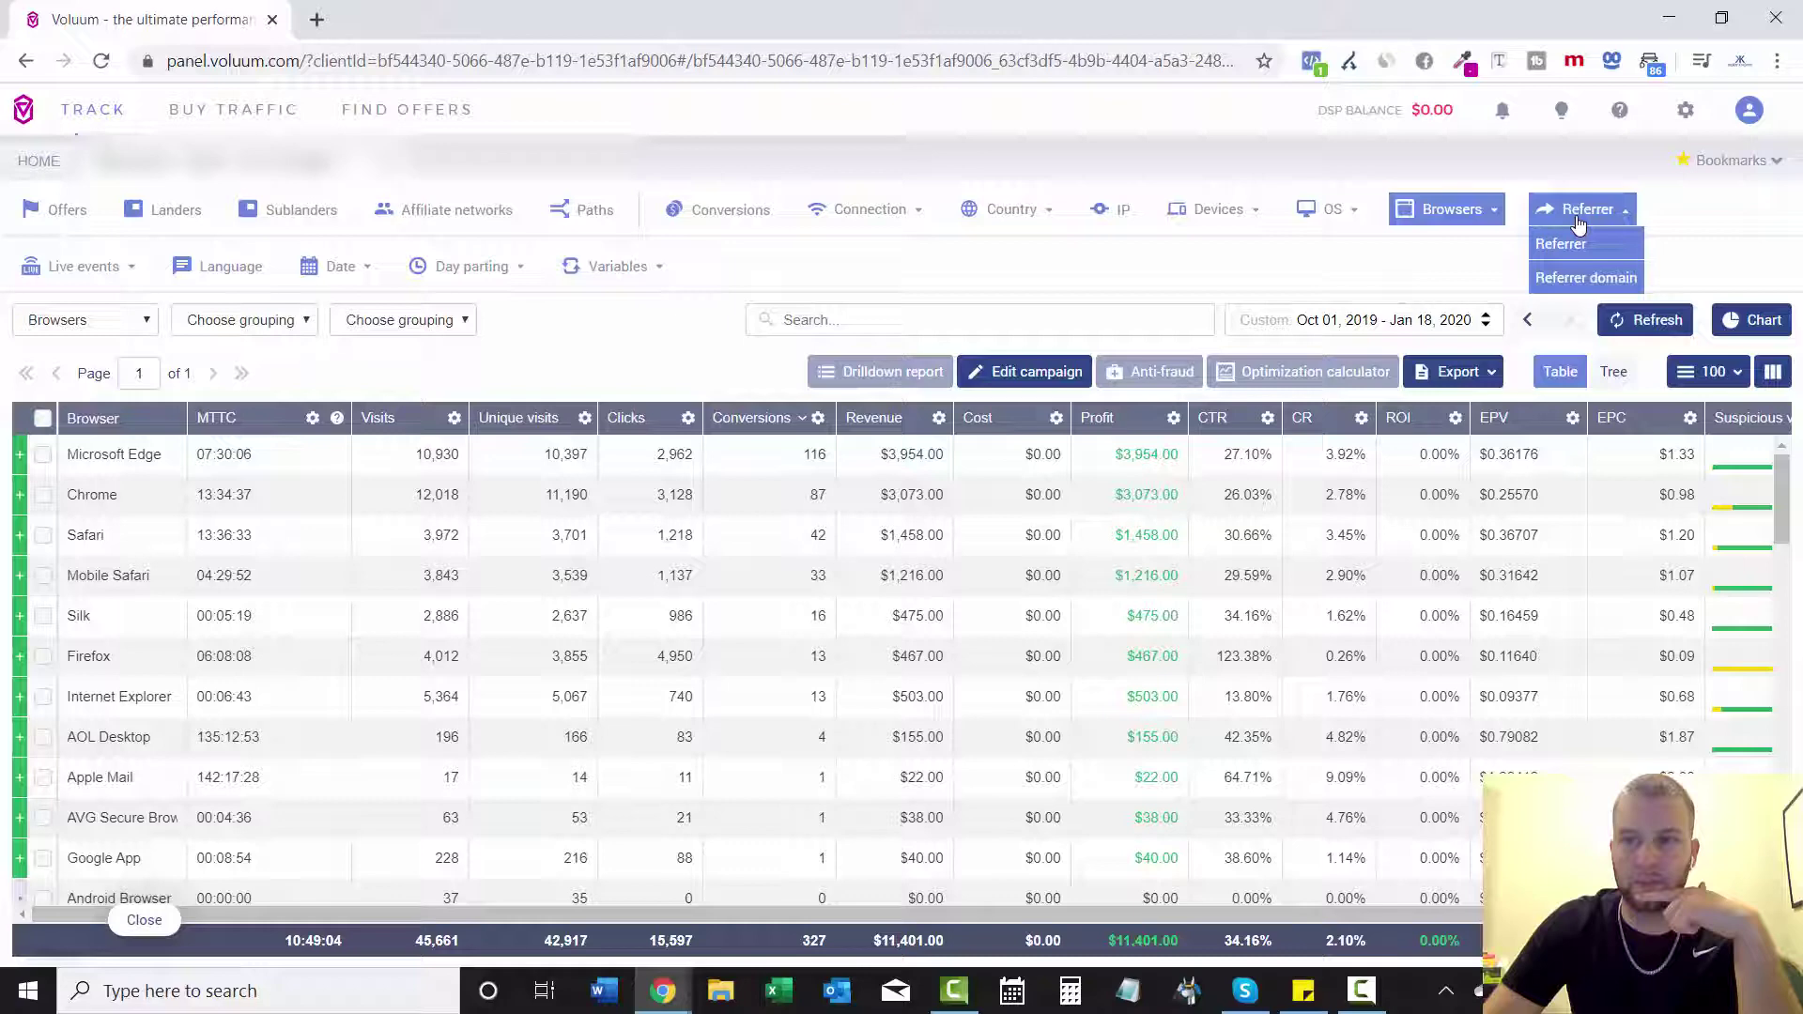
left_click(1614, 246)
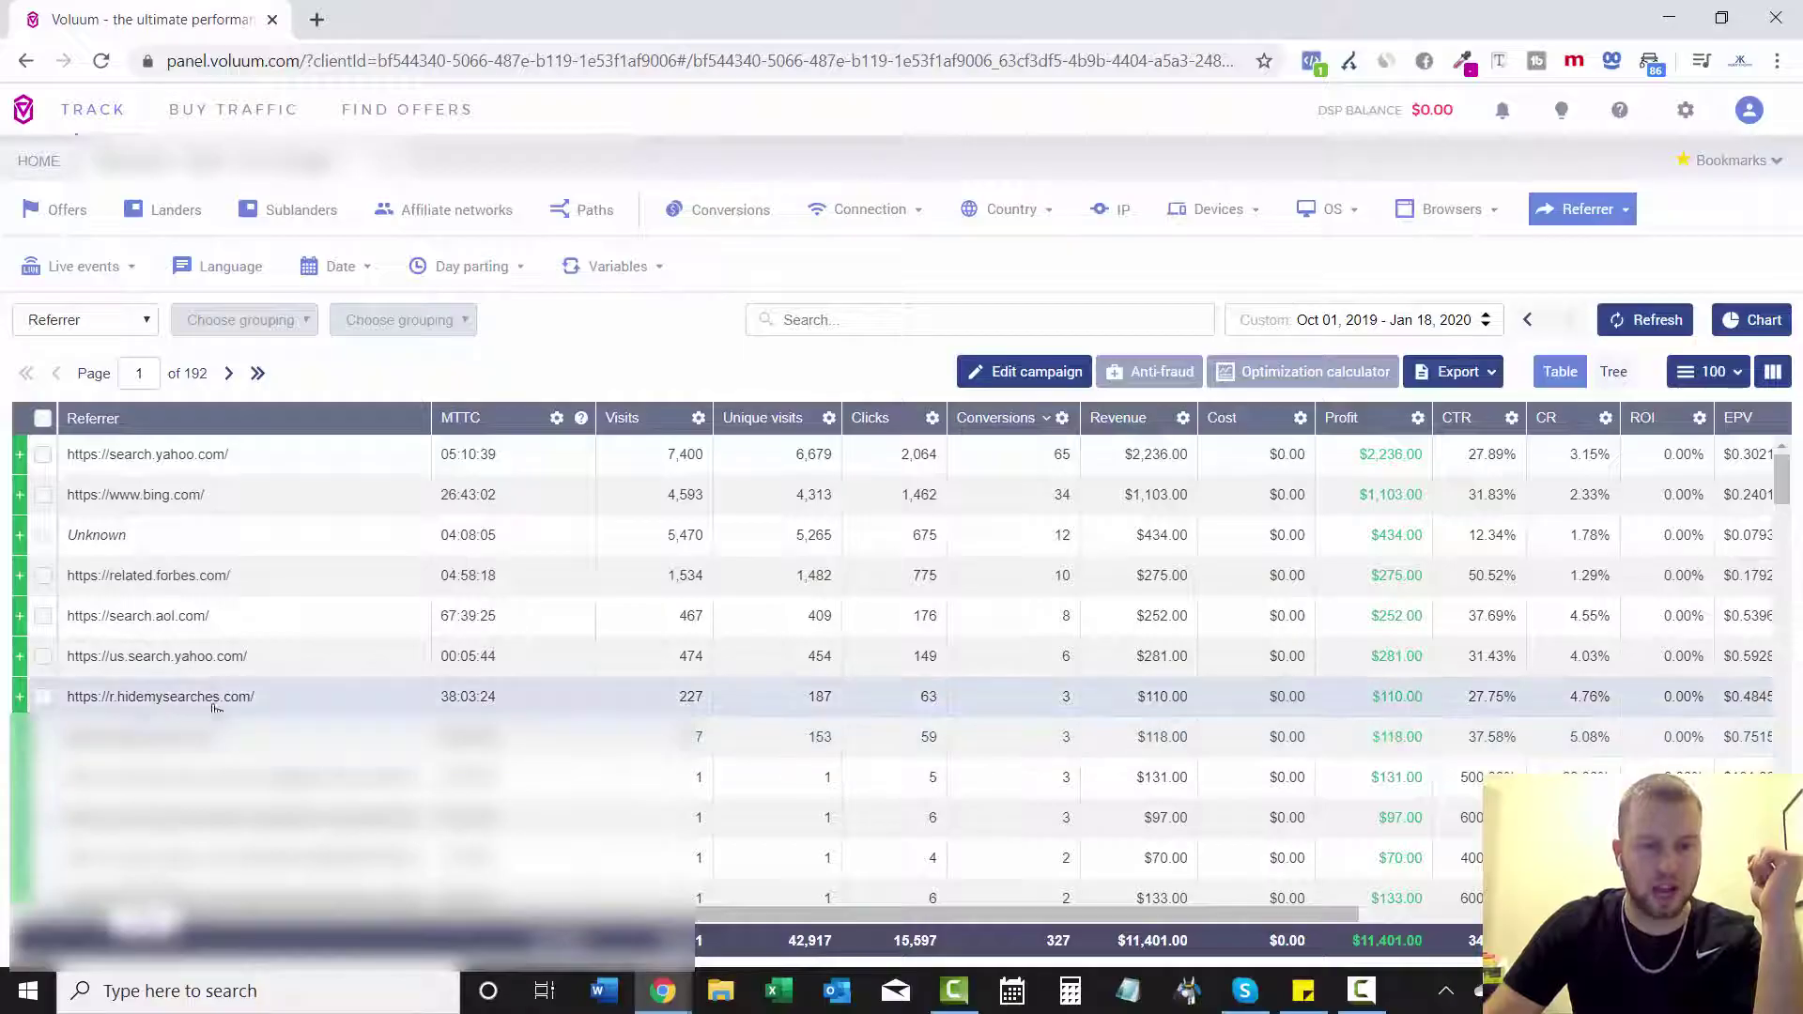
left_click(1587, 209)
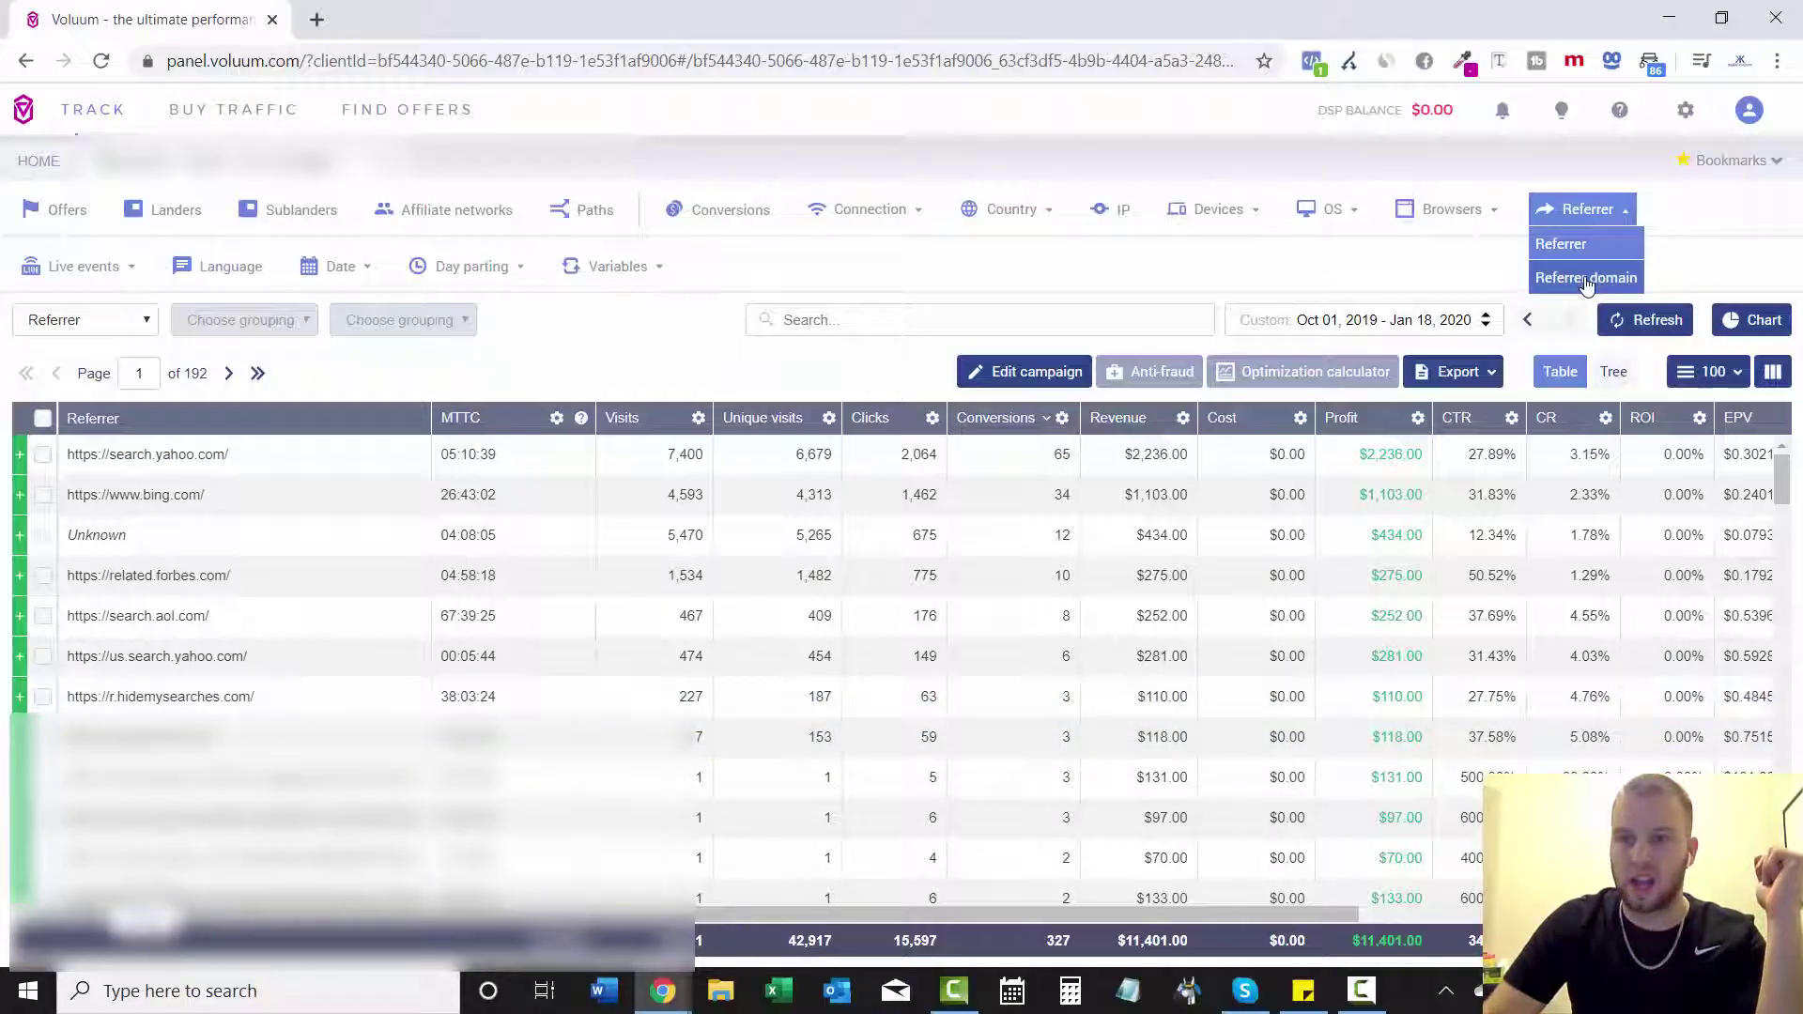
left_click(1593, 278)
mouse_move(1221, 214)
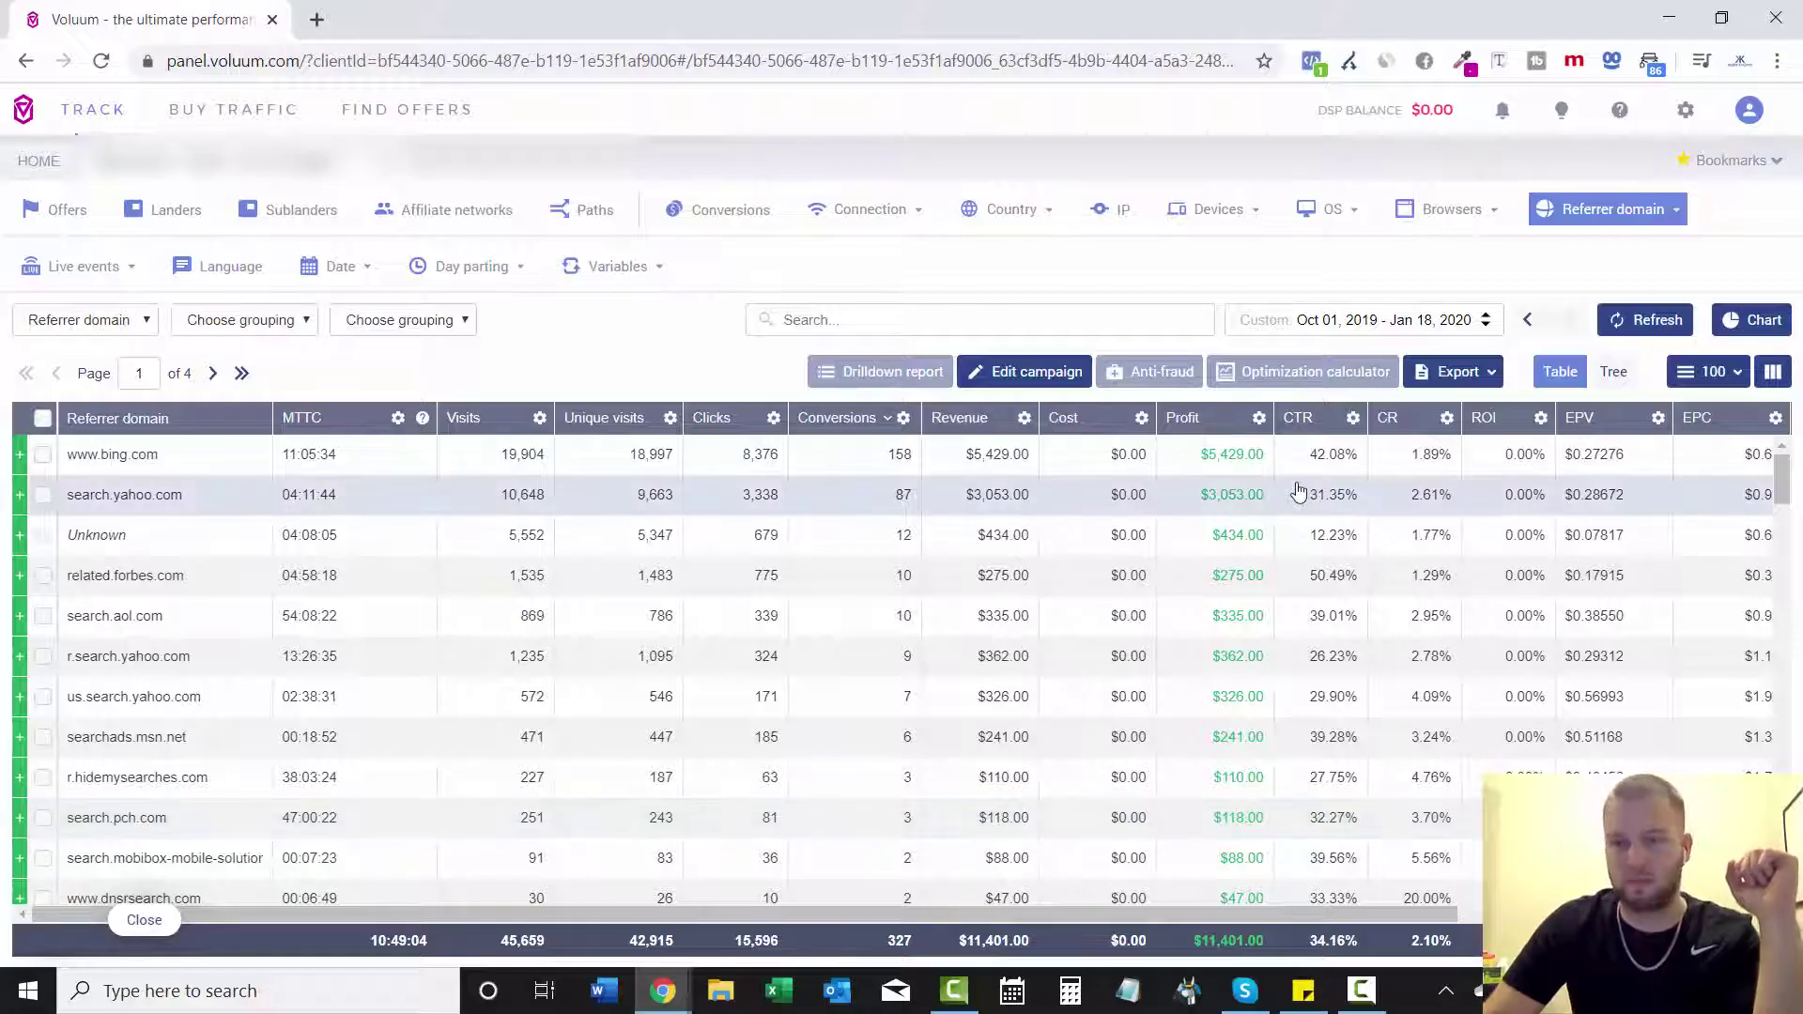
mouse_move(1629, 220)
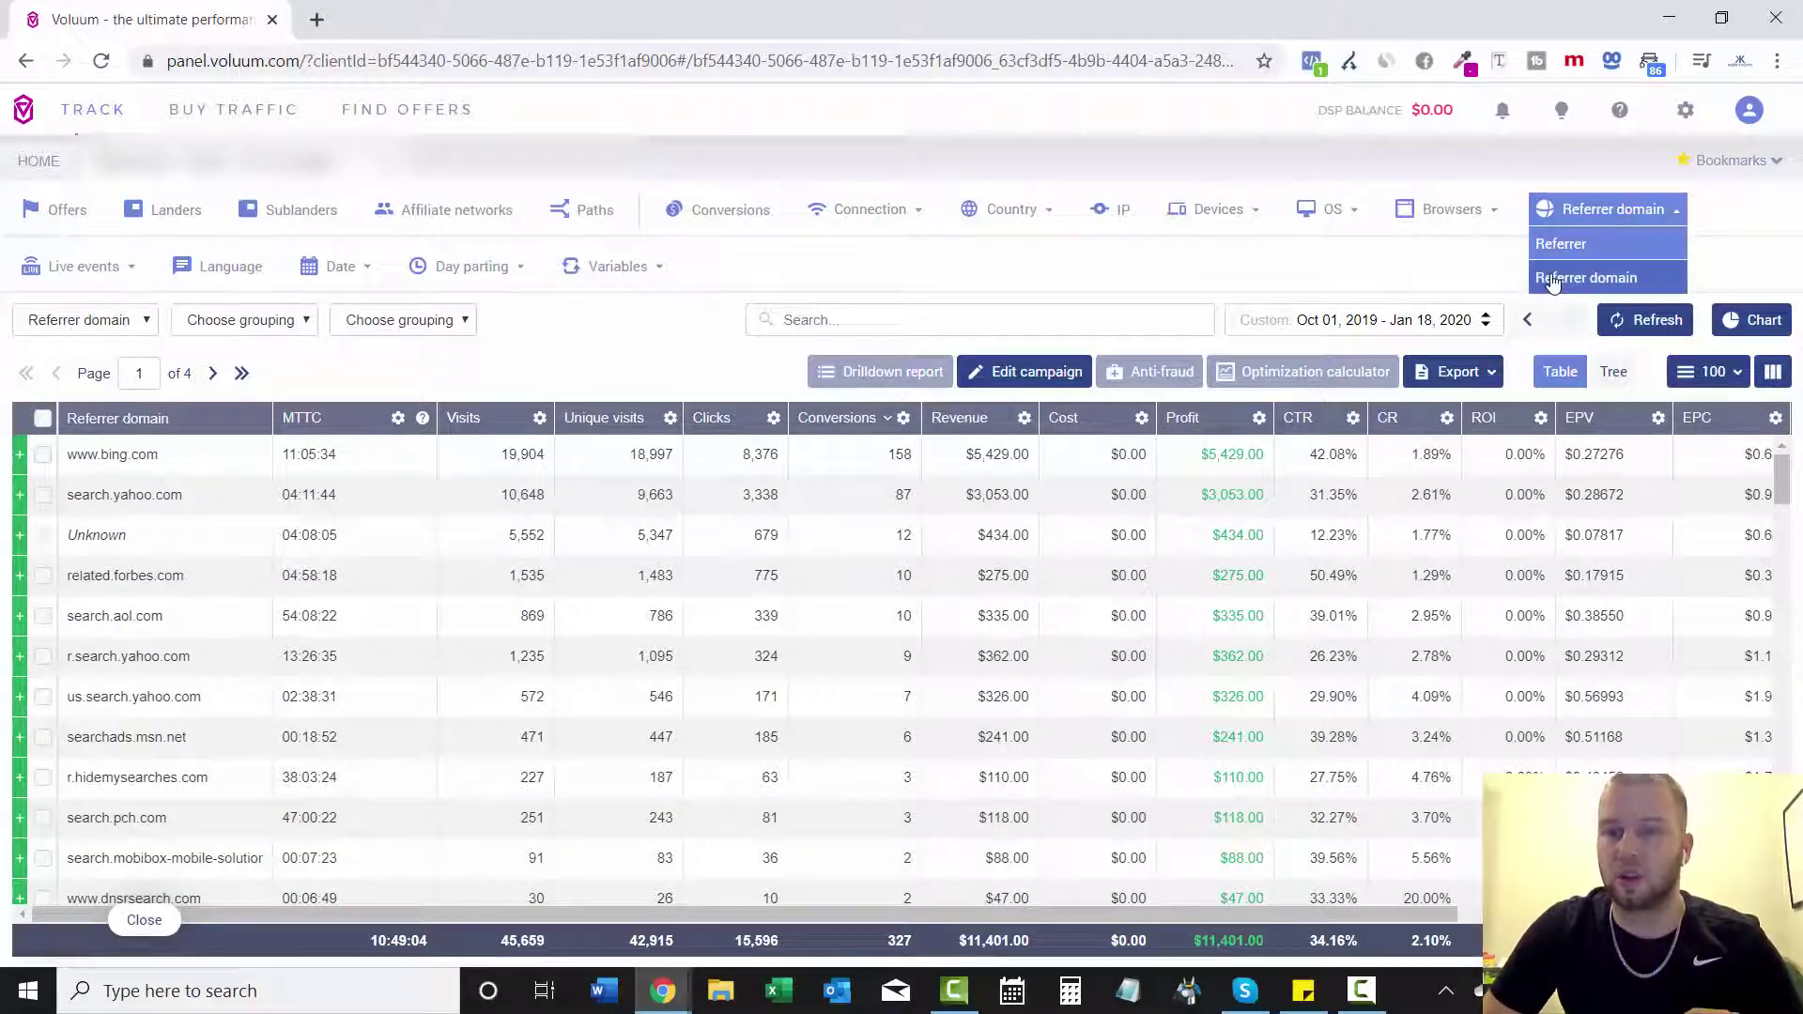
mouse_move(90, 272)
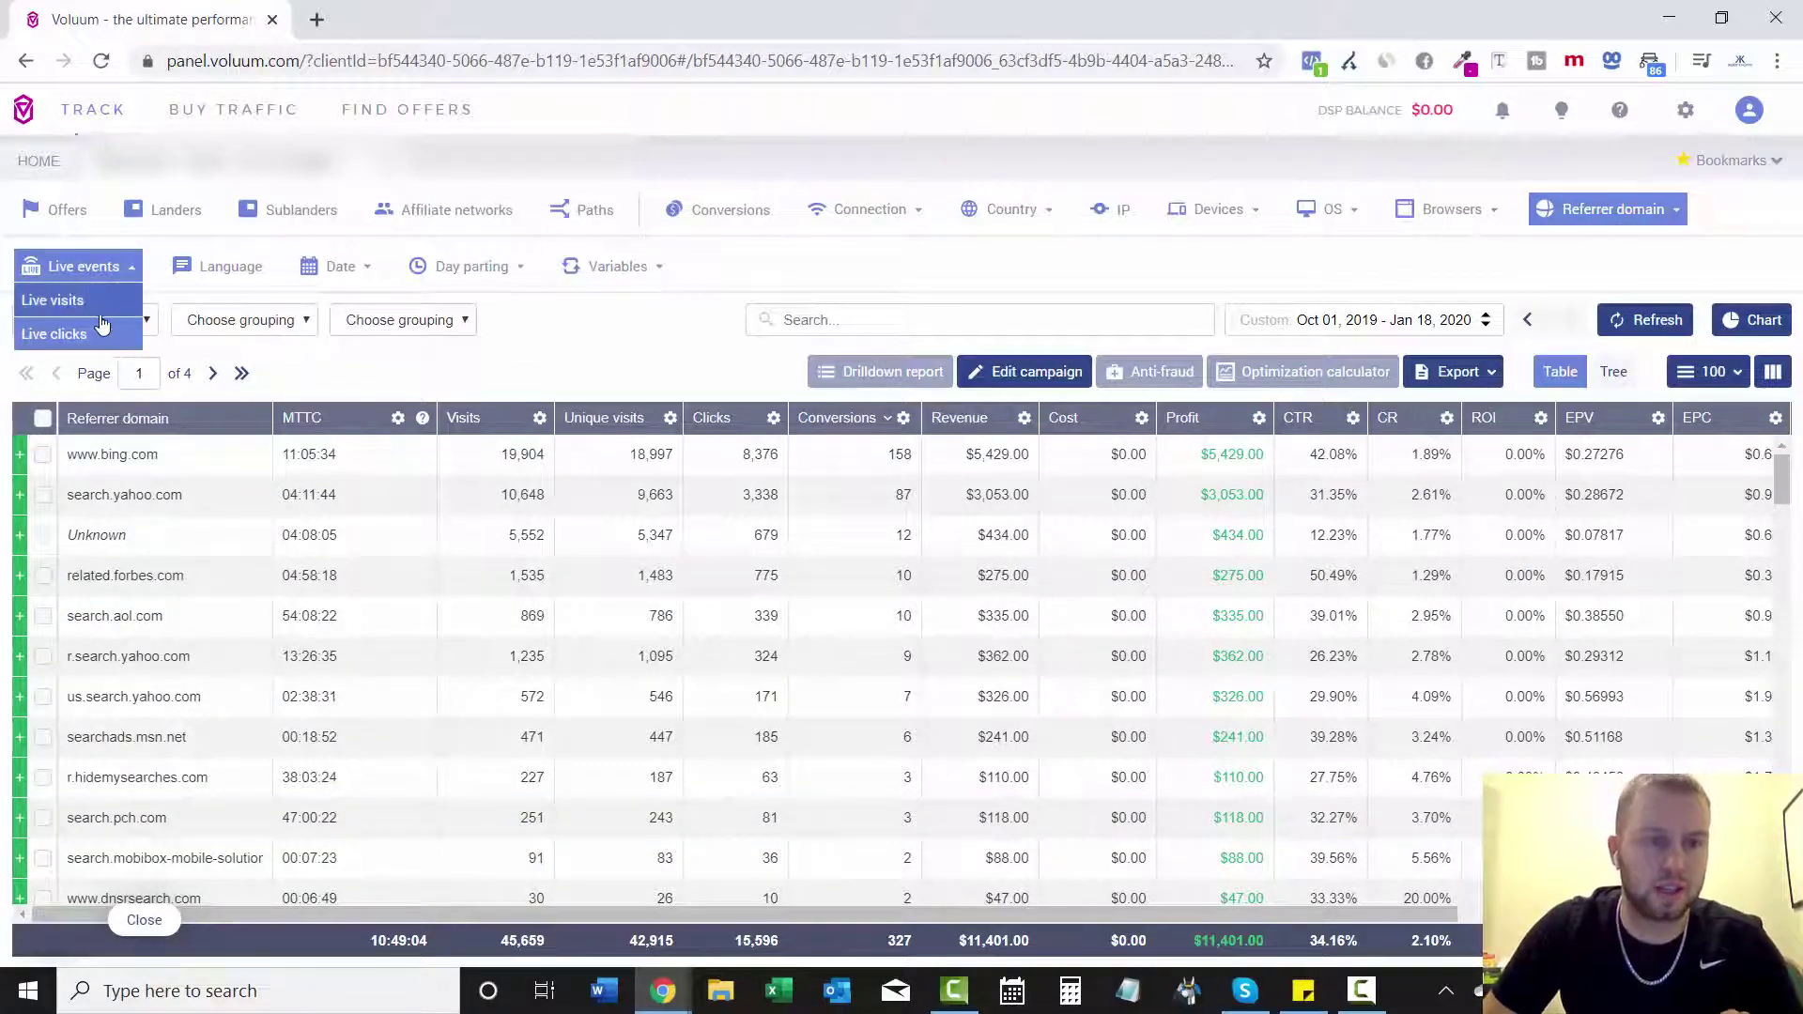
- Group the report by Language, showing English with 327 conversions and $11,401.00 revenue
left_click(225, 271)
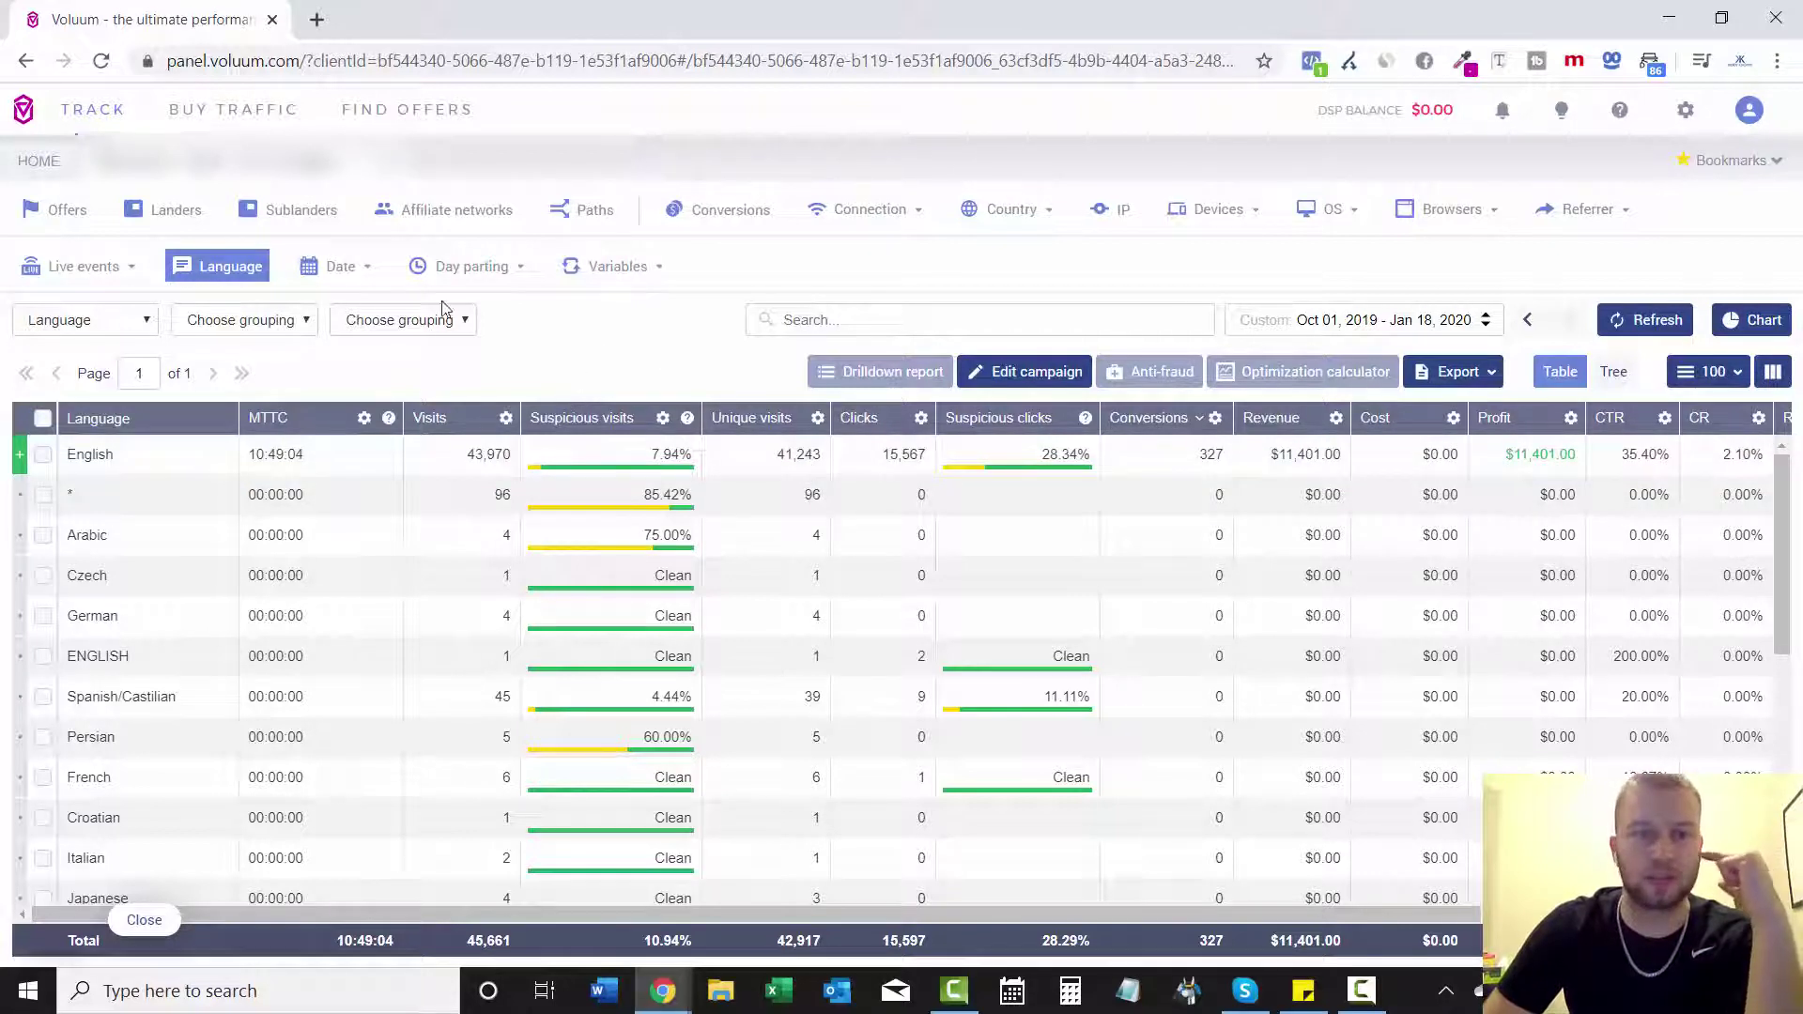
mouse_move(349, 282)
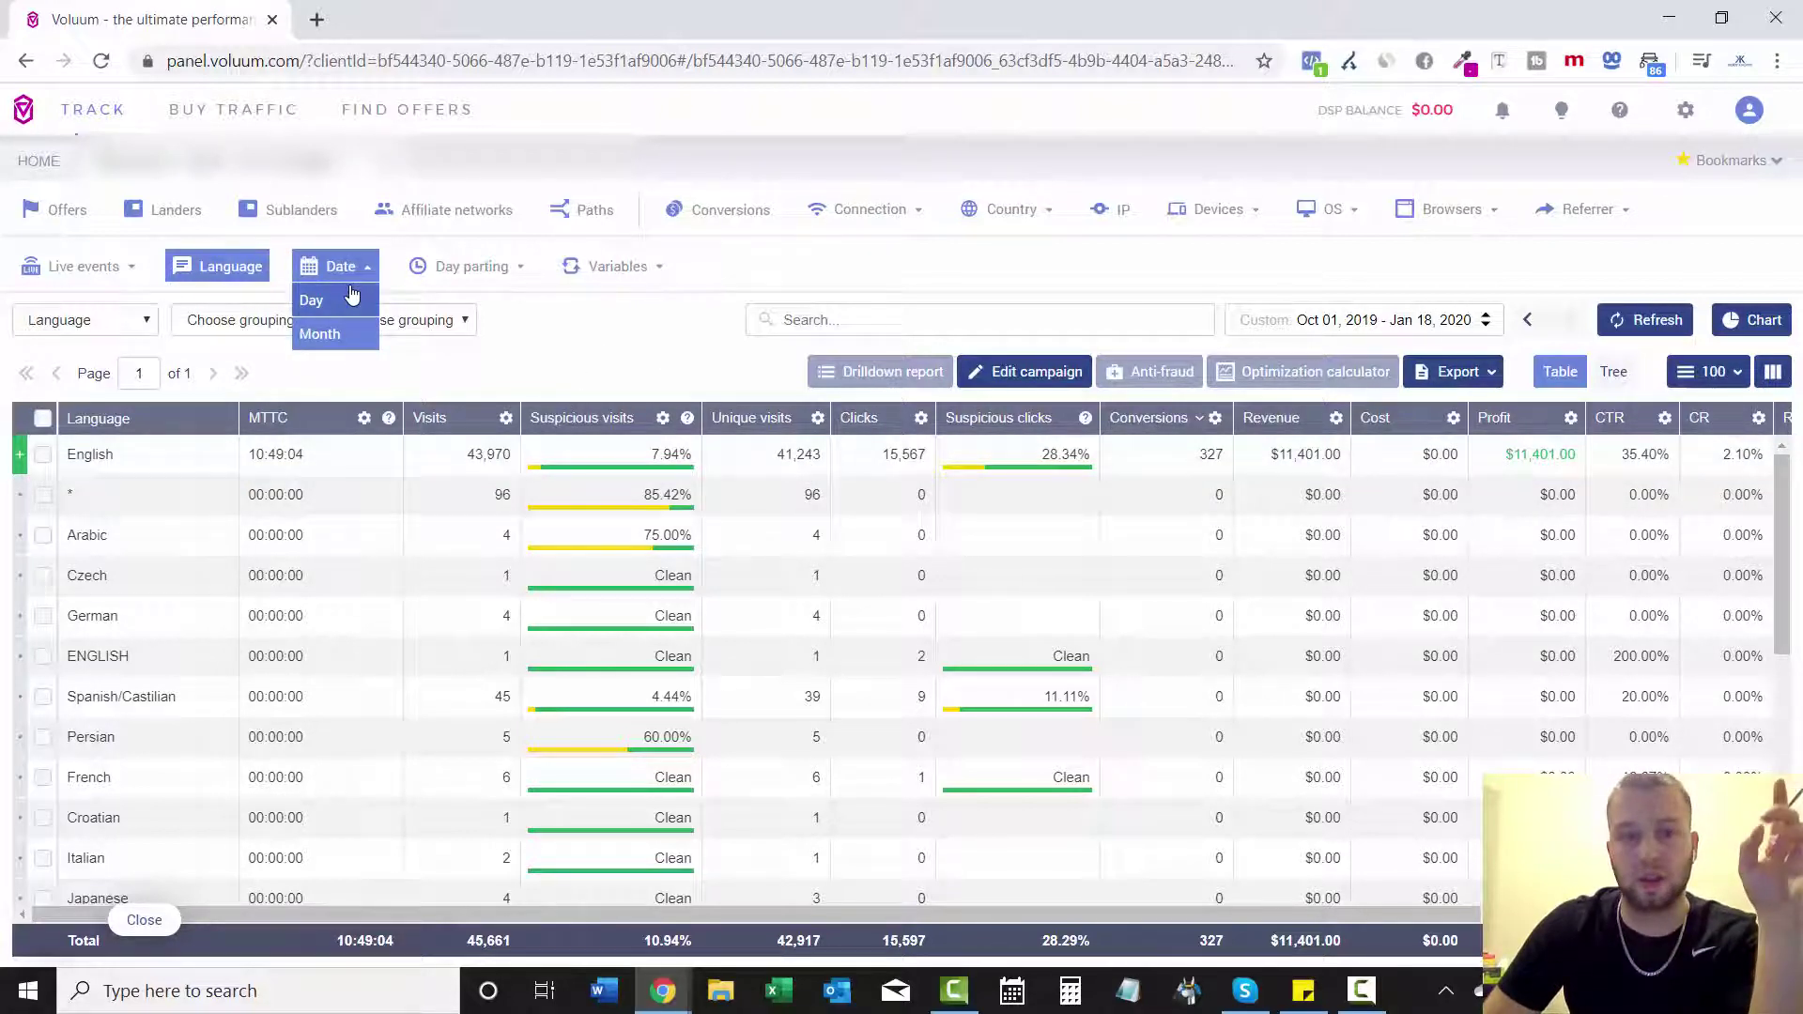
- Switch the report to a date breakdown and bring up the Day / Month grouping choices
left_click(345, 299)
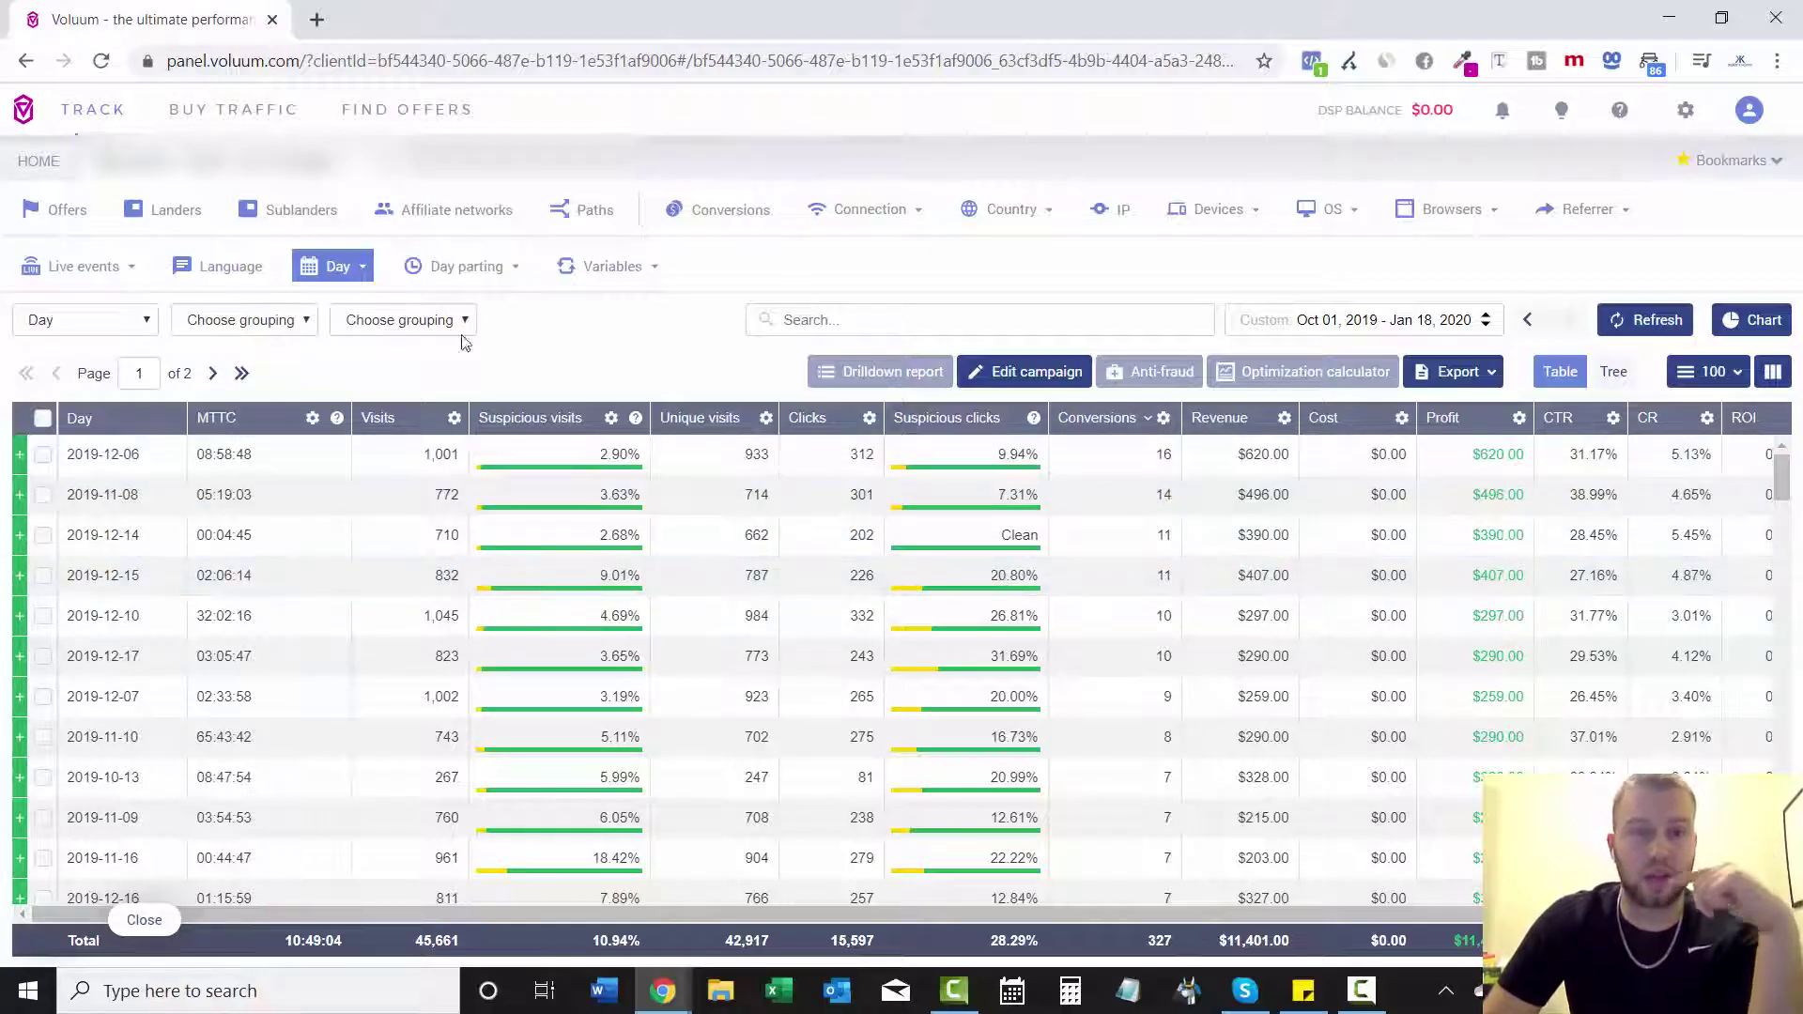
left_click(371, 268)
- Group the campaign report by Month and sort it by conversions, with November at 101 and October at 57
left_click(319, 334)
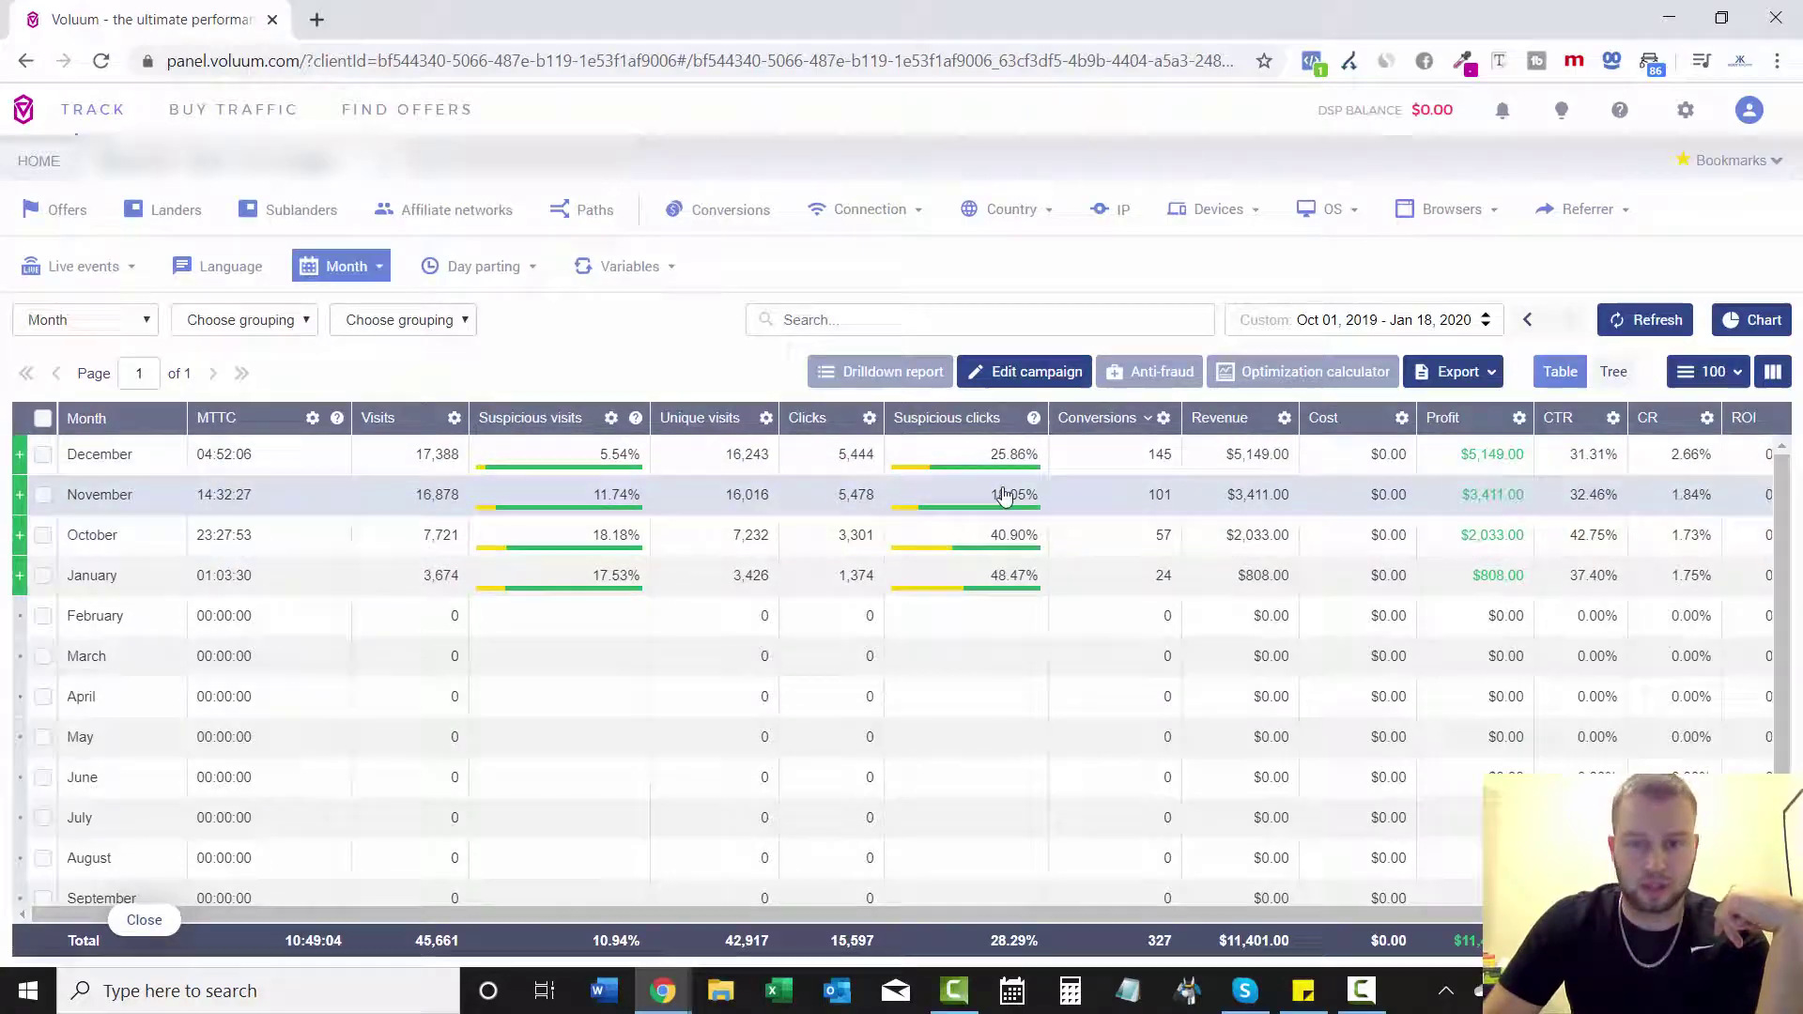
left_click(1104, 432)
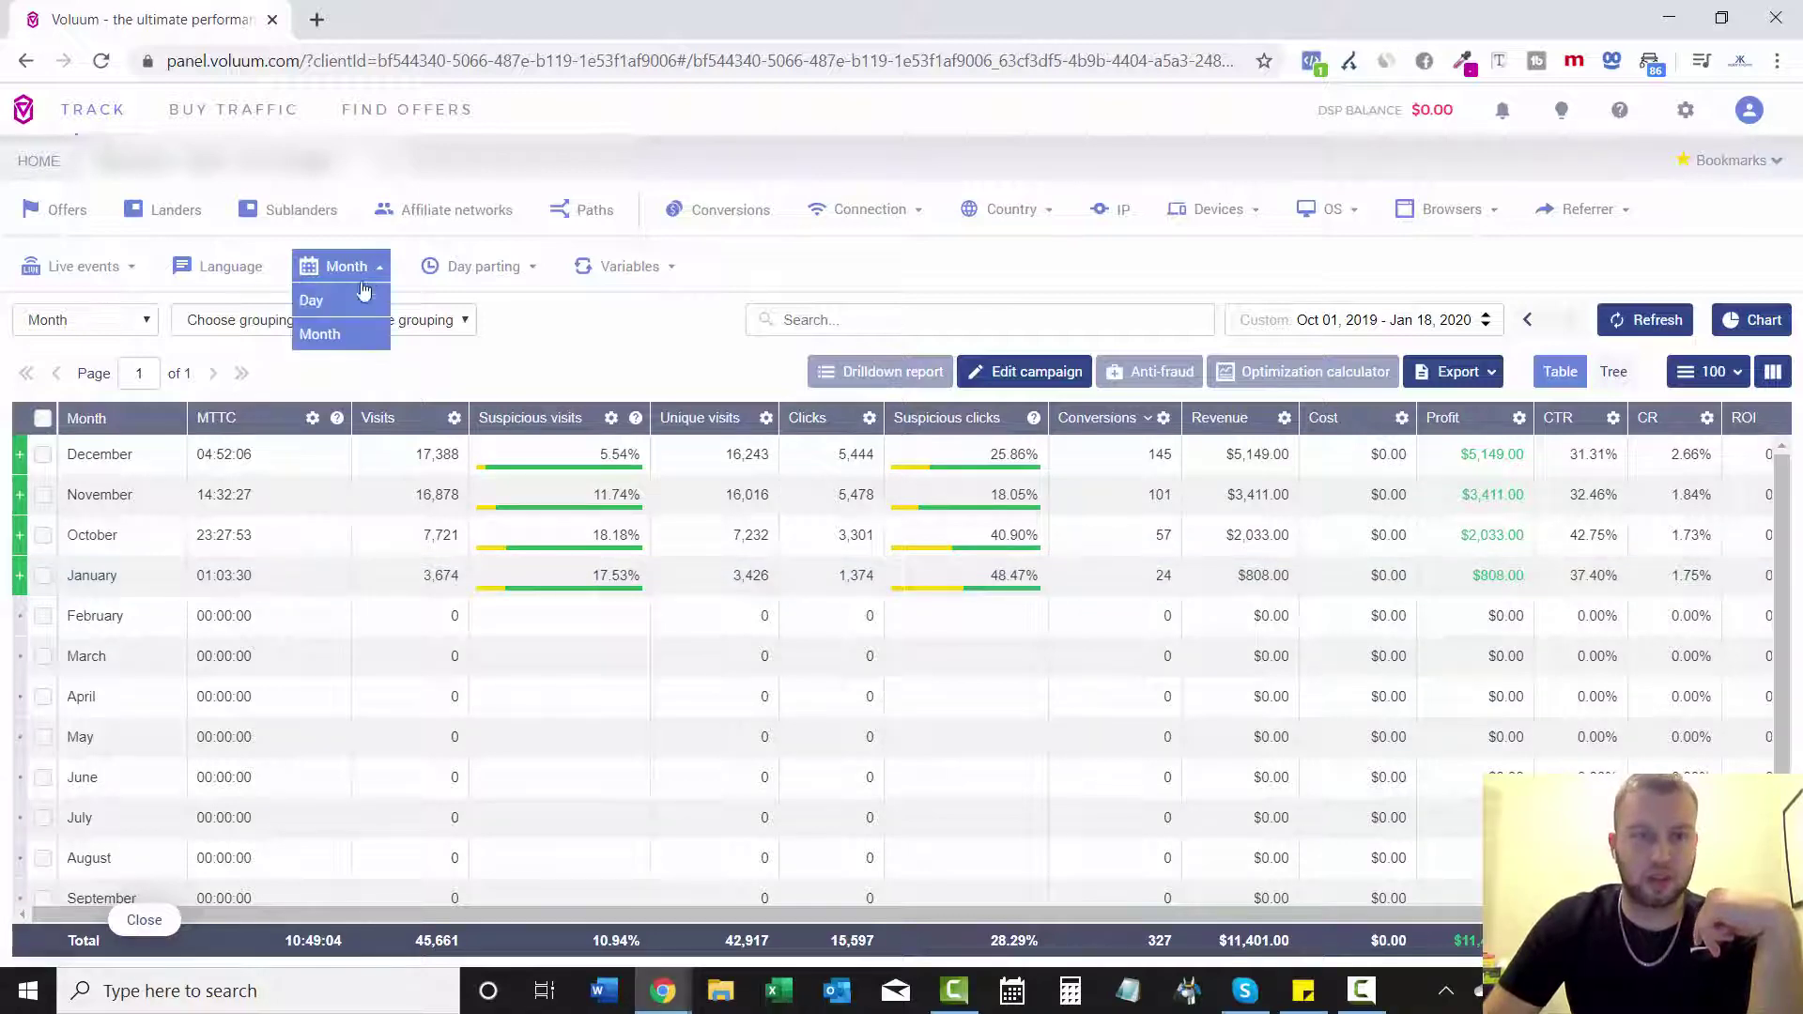
- Switch day parting to Day of week, with Friday and Sunday leading at 55 conversions each
mouse_move(490, 287)
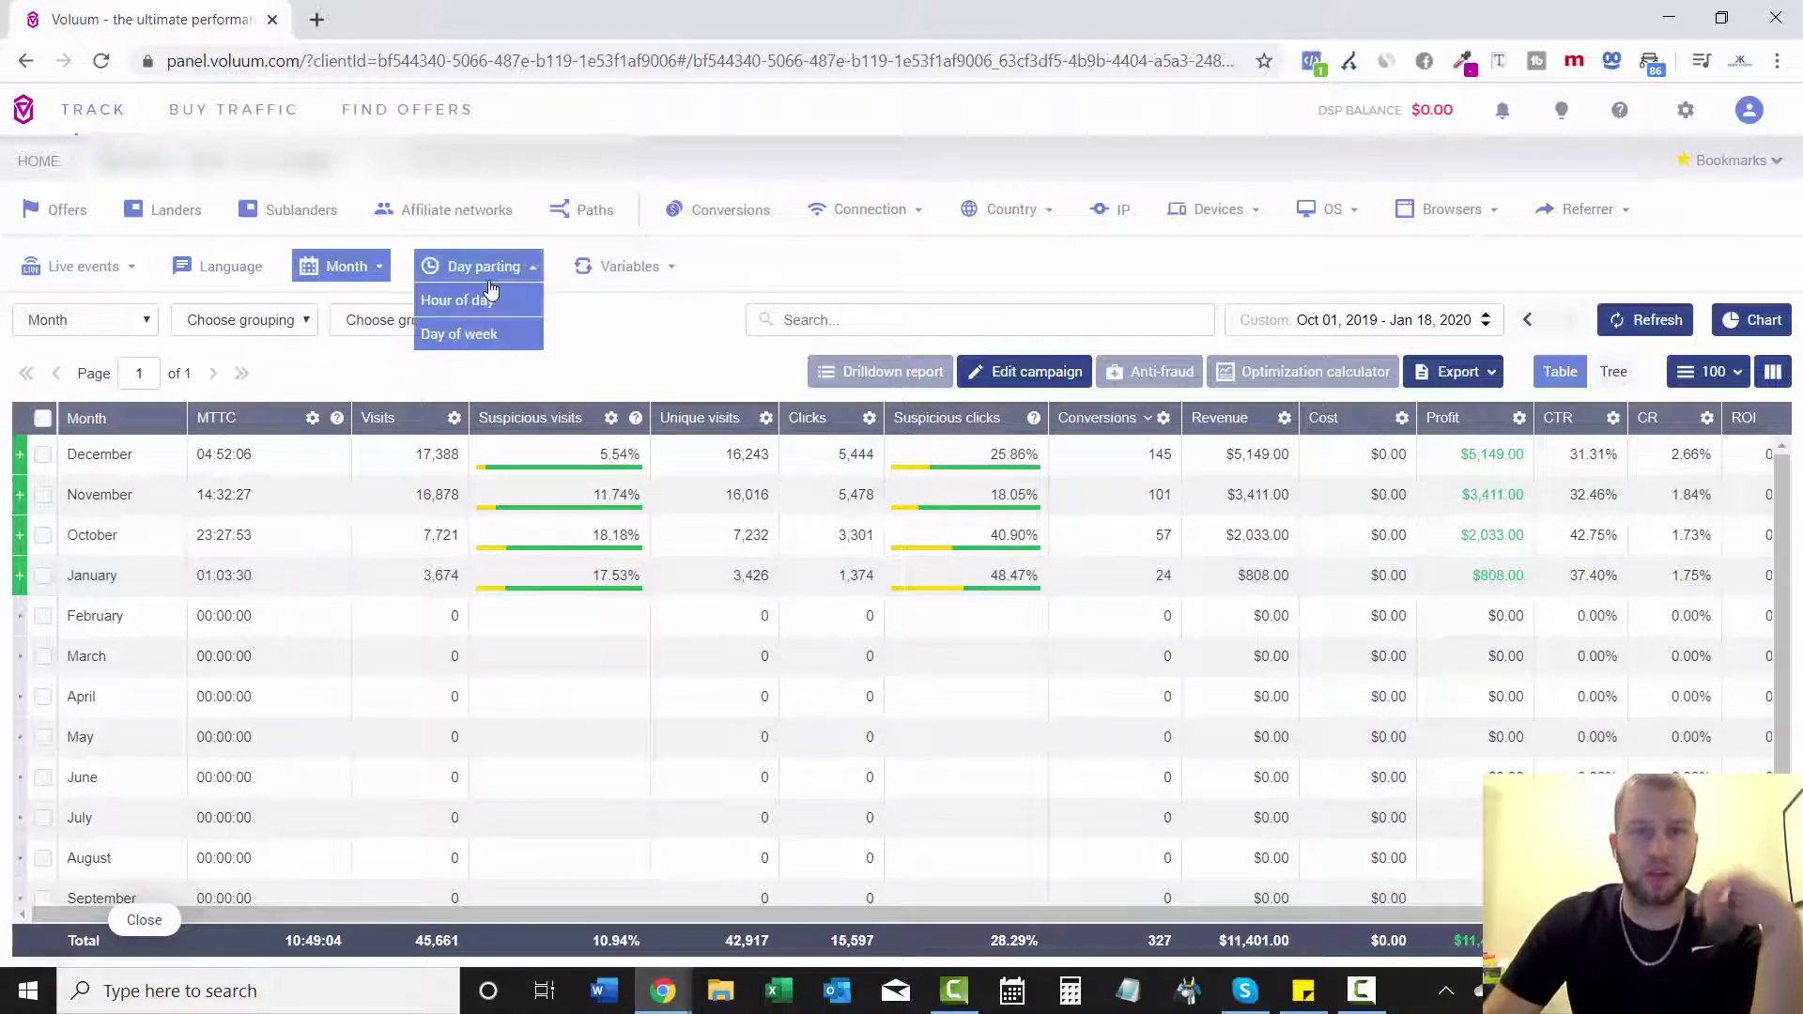
left_click(508, 336)
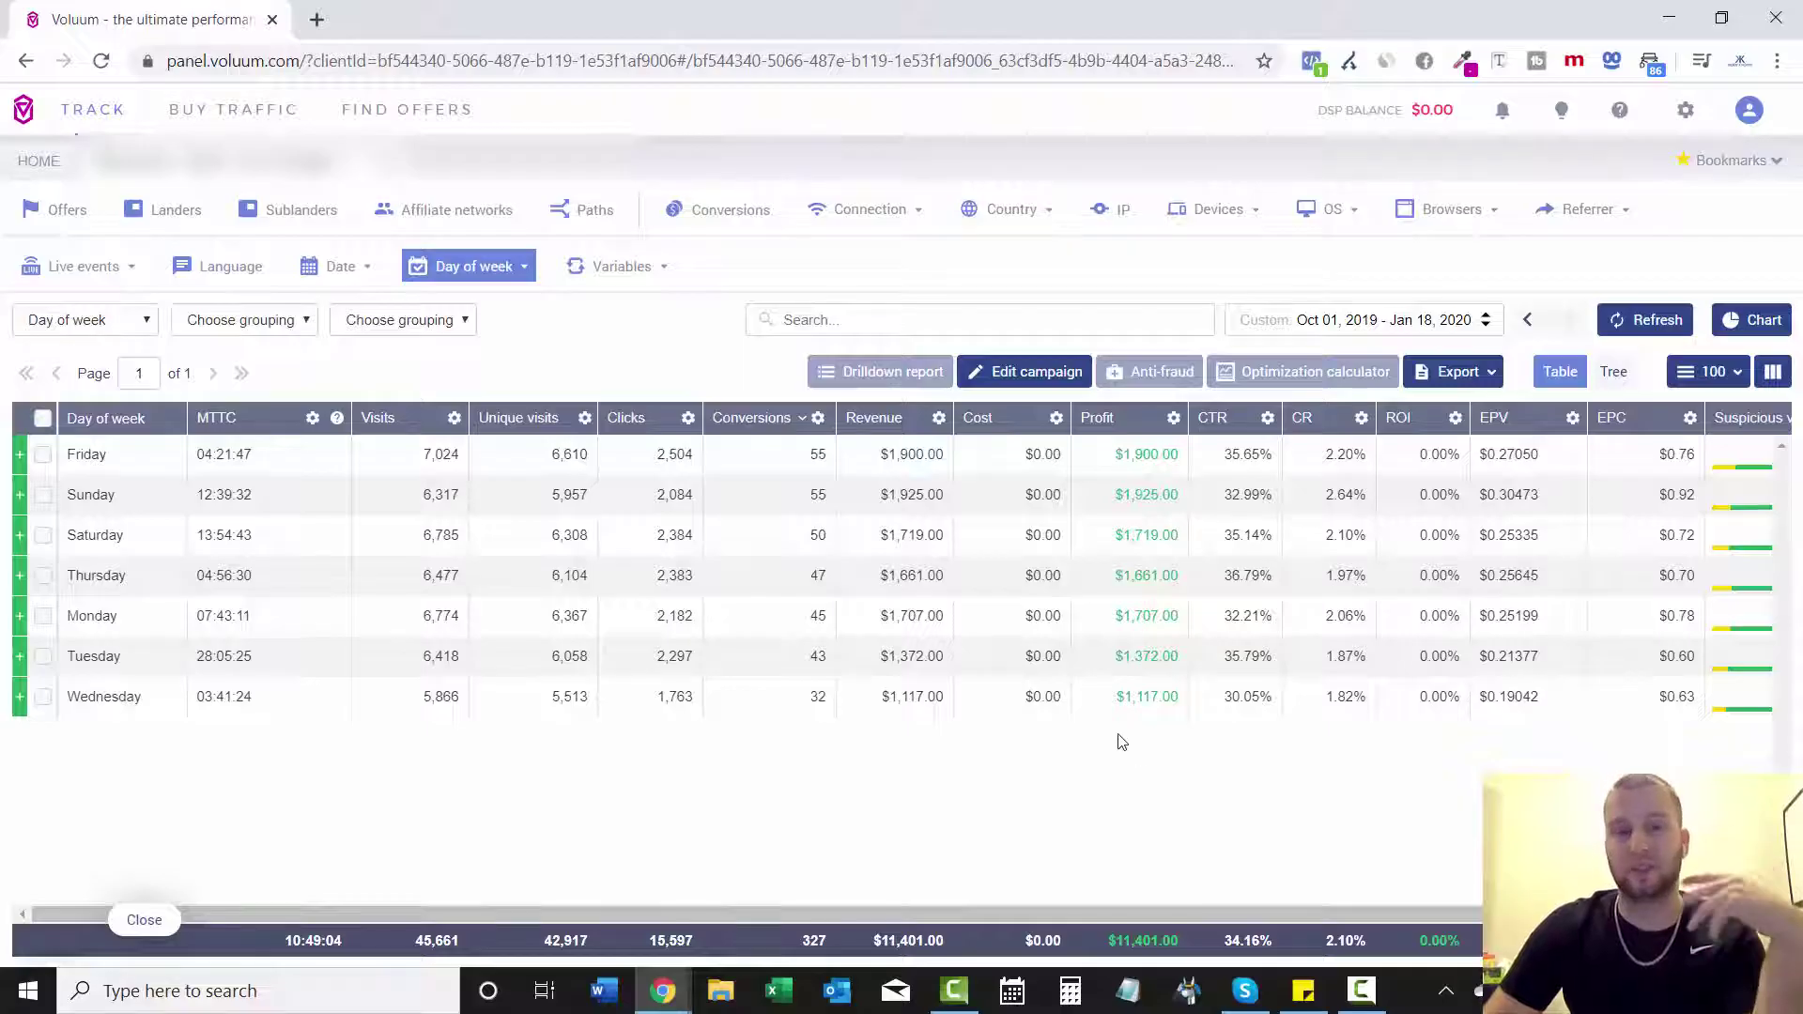
- Switch day parting to Hour of day, led by 13:00–13:59 with 38 conversions
left_click(525, 269)
left_click(511, 301)
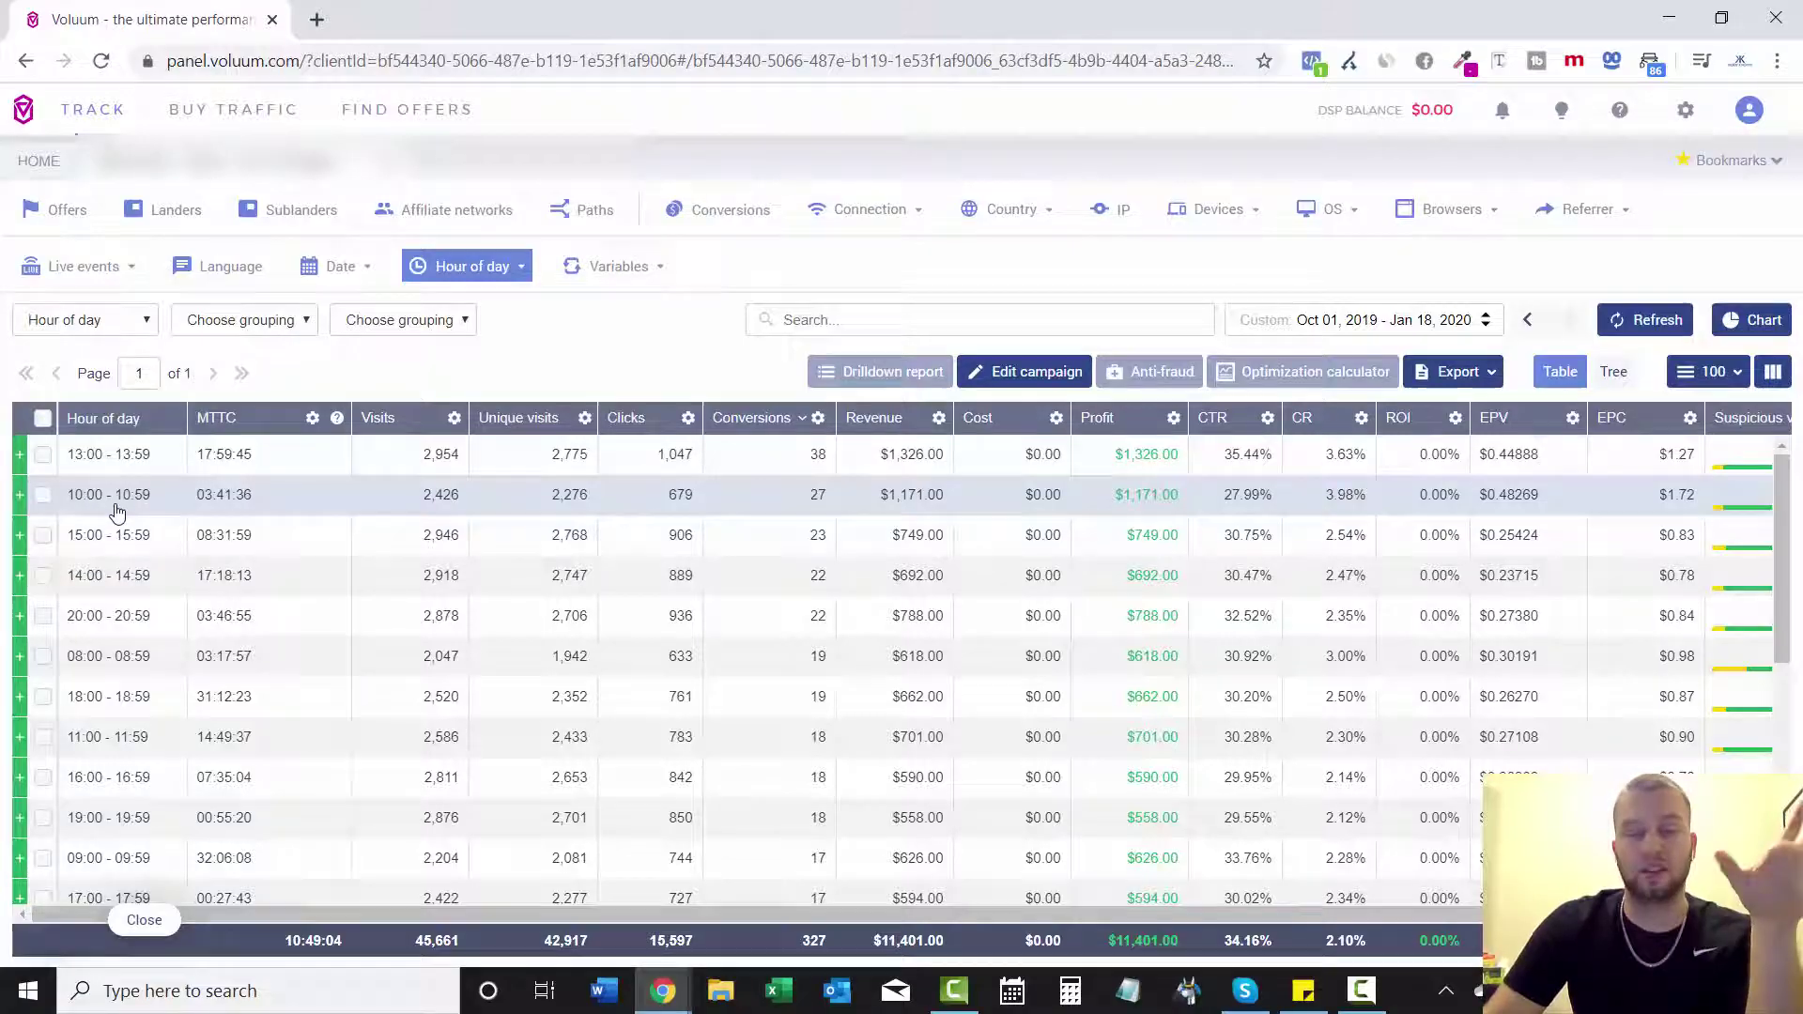
left_click(470, 267)
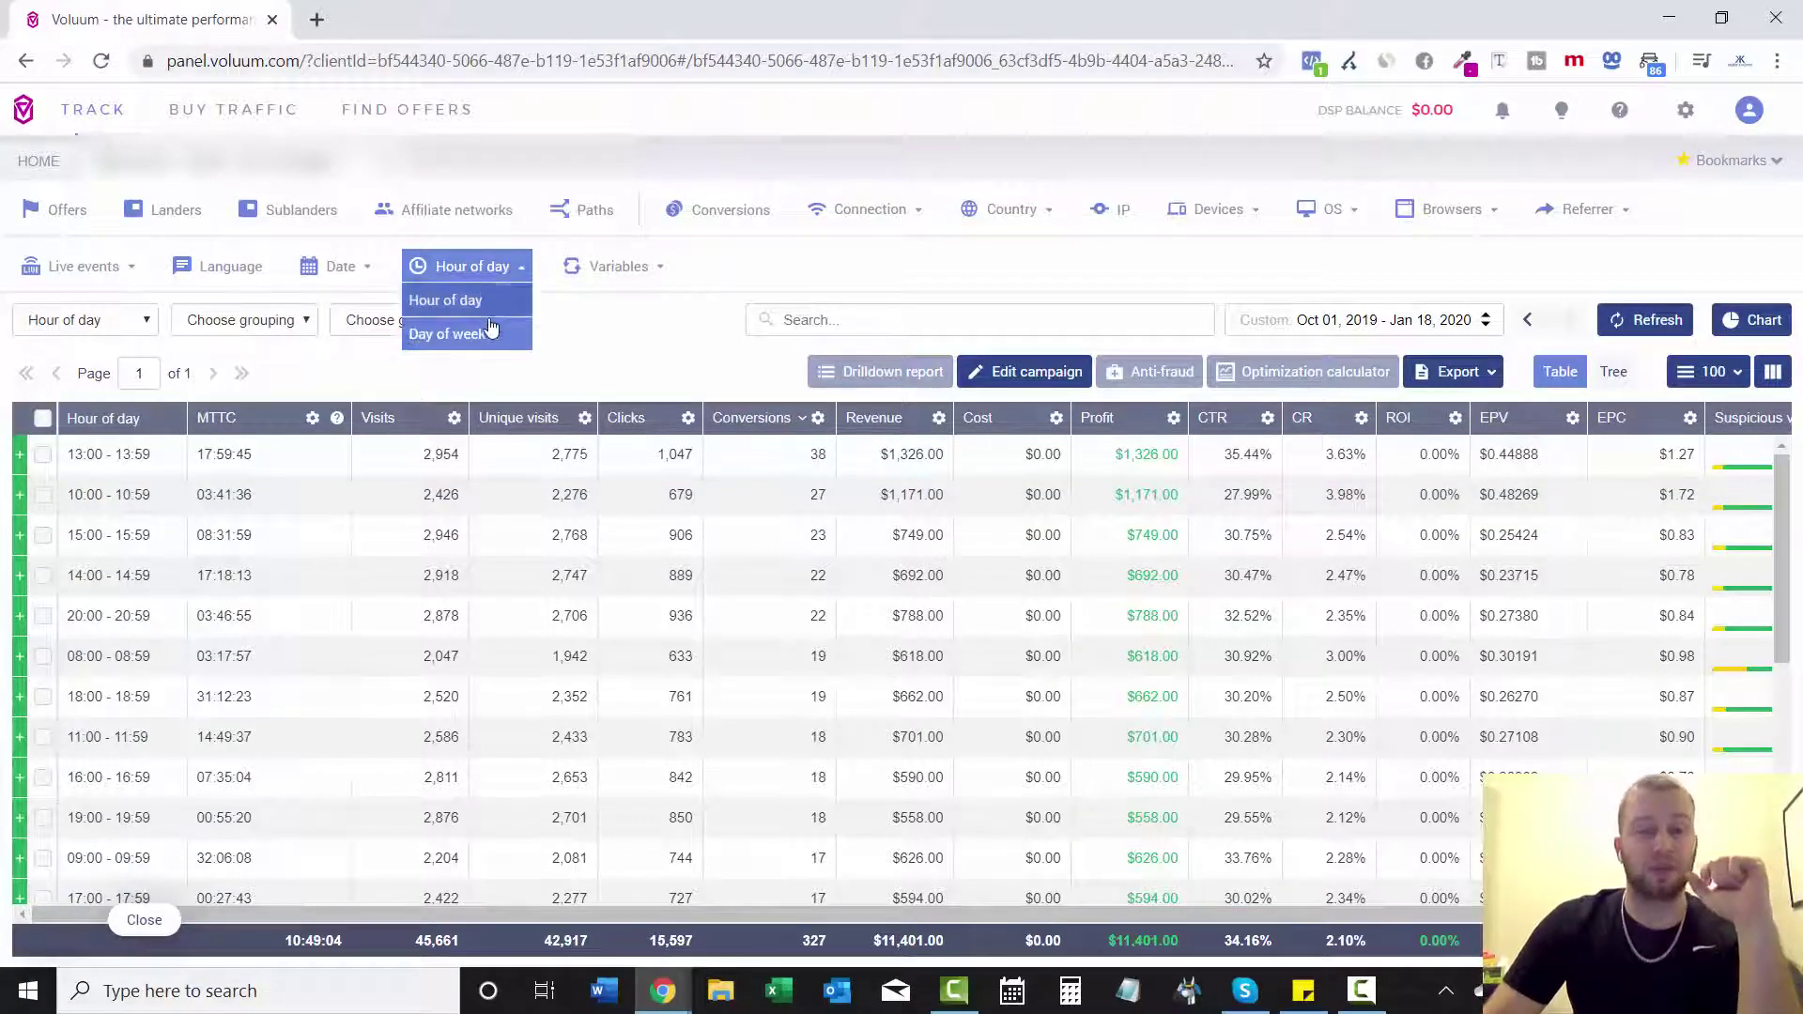
left_click(617, 267)
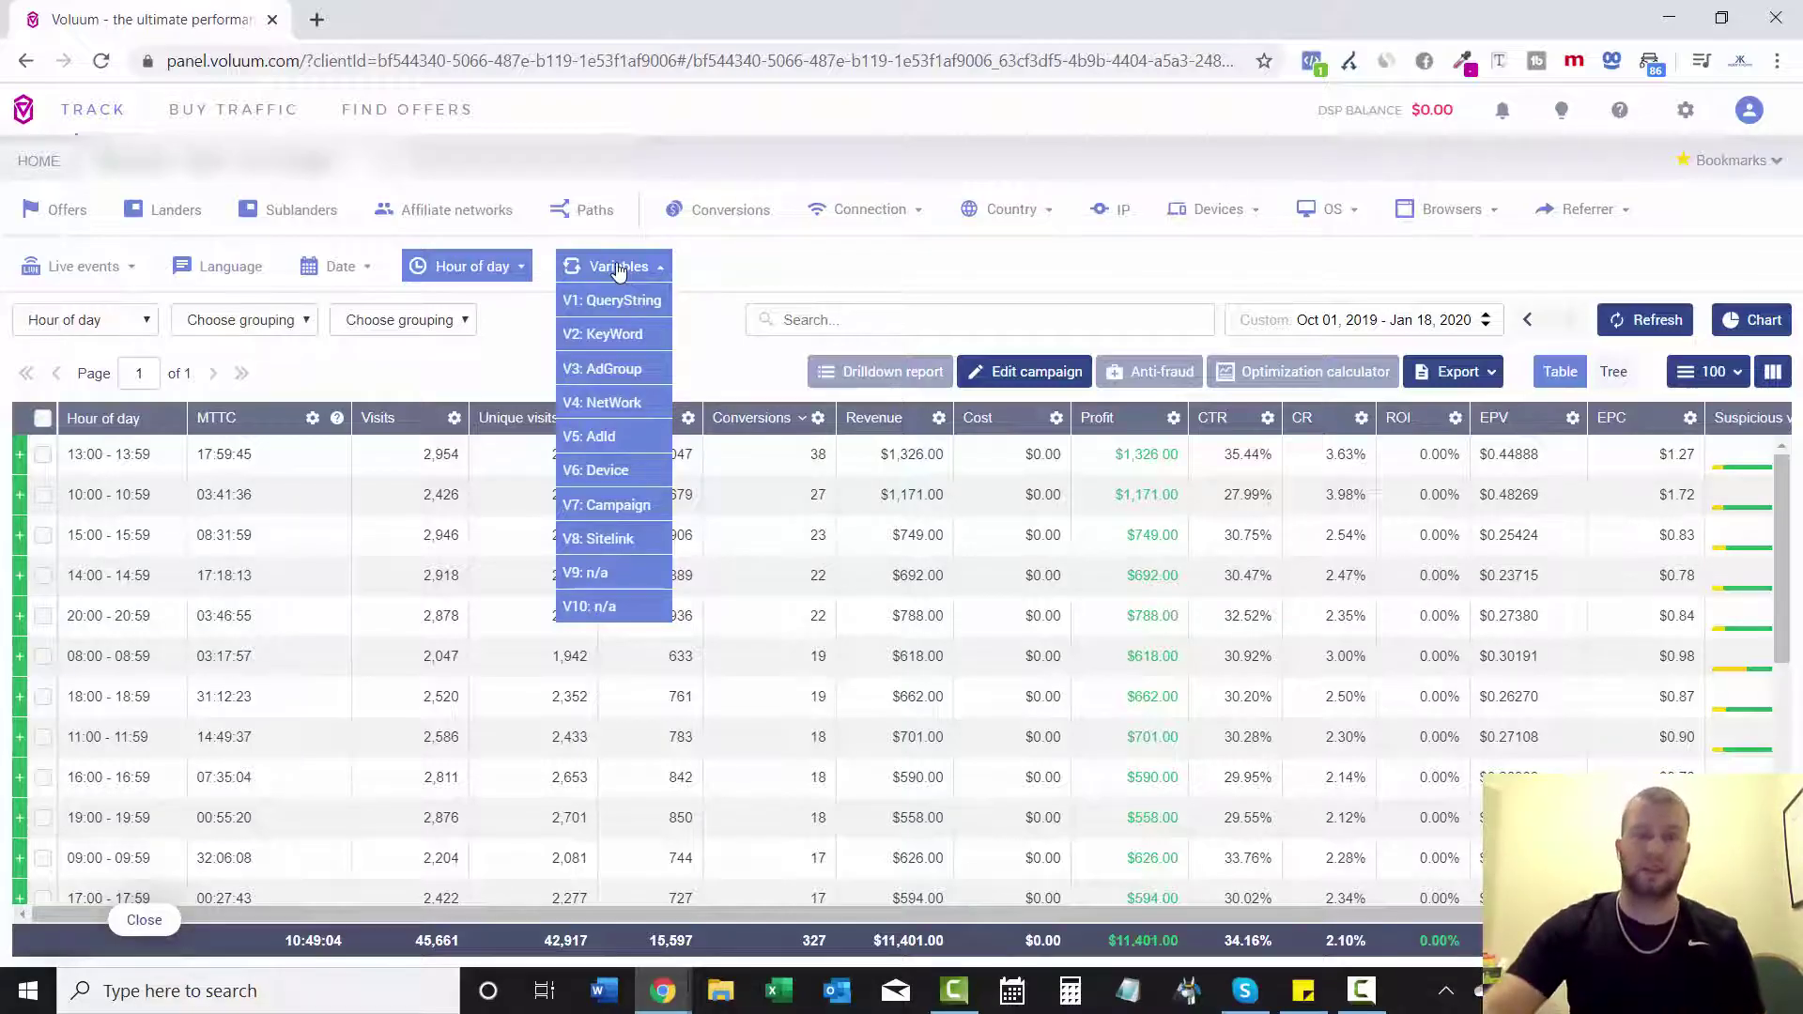
- Break the report down by the V4: NetWork variable, led by network 'o' with 288 conversions
left_click(619, 267)
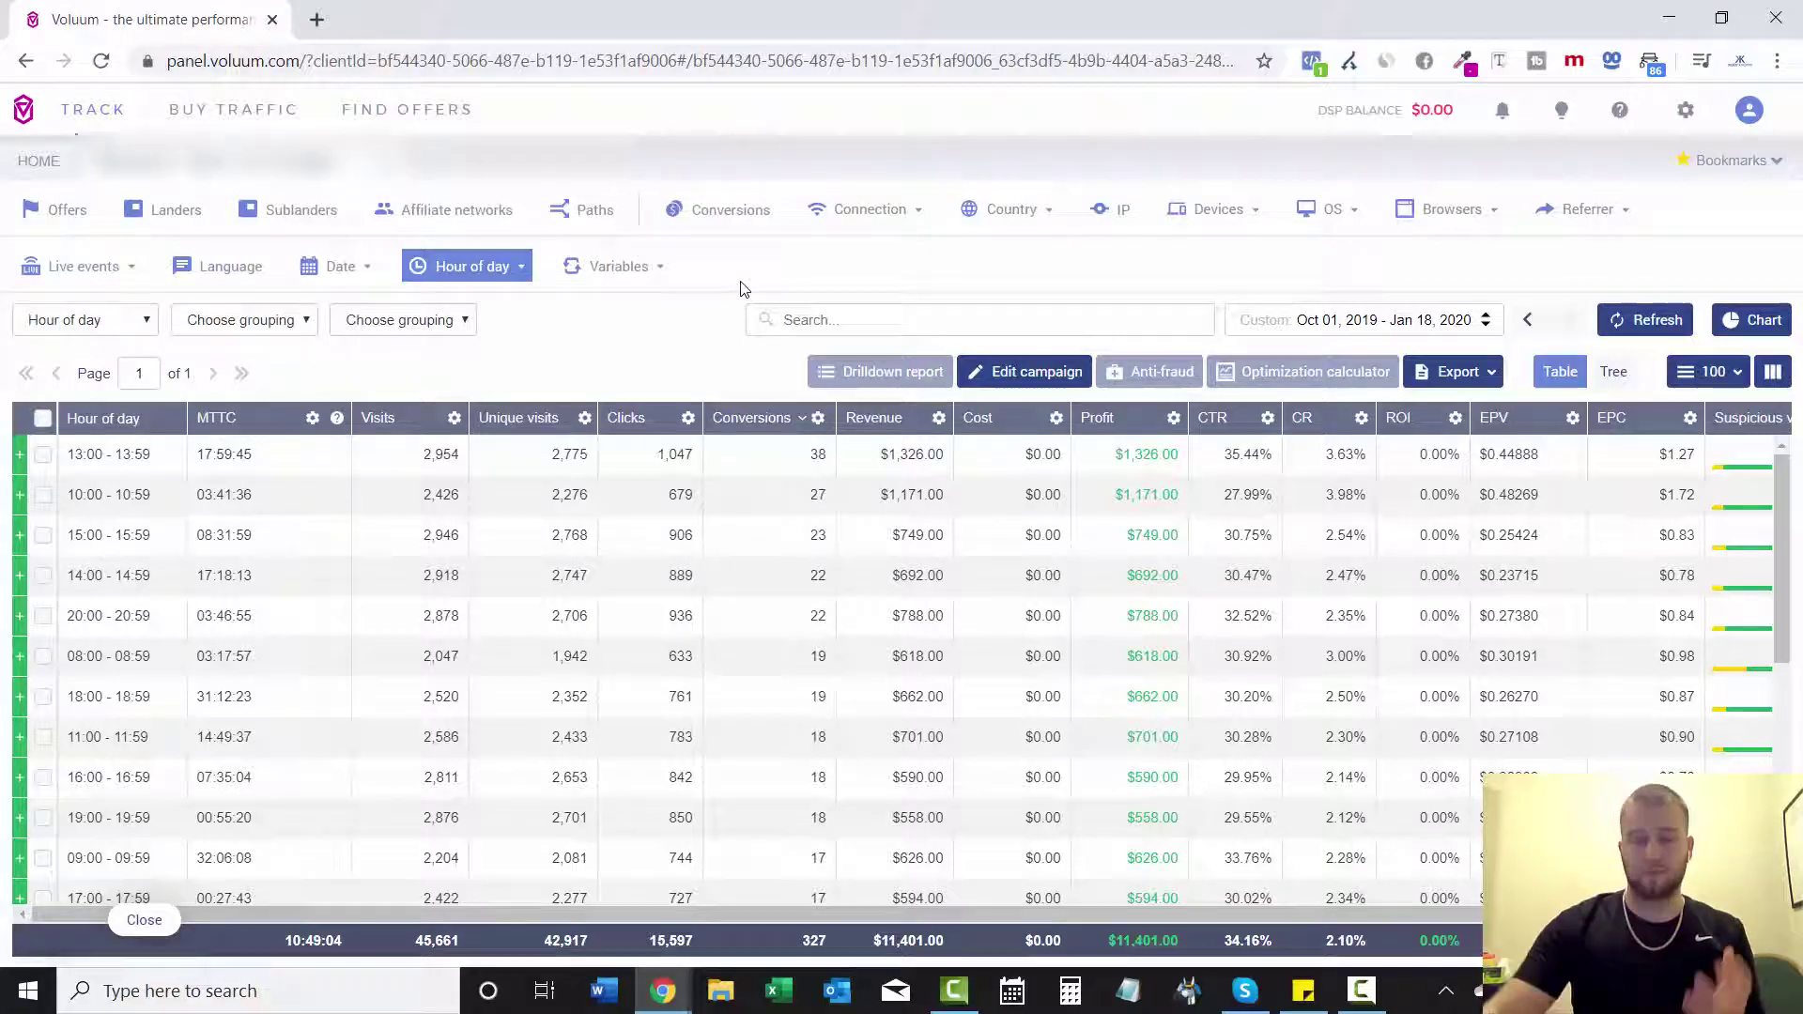
mouse_move(685, 278)
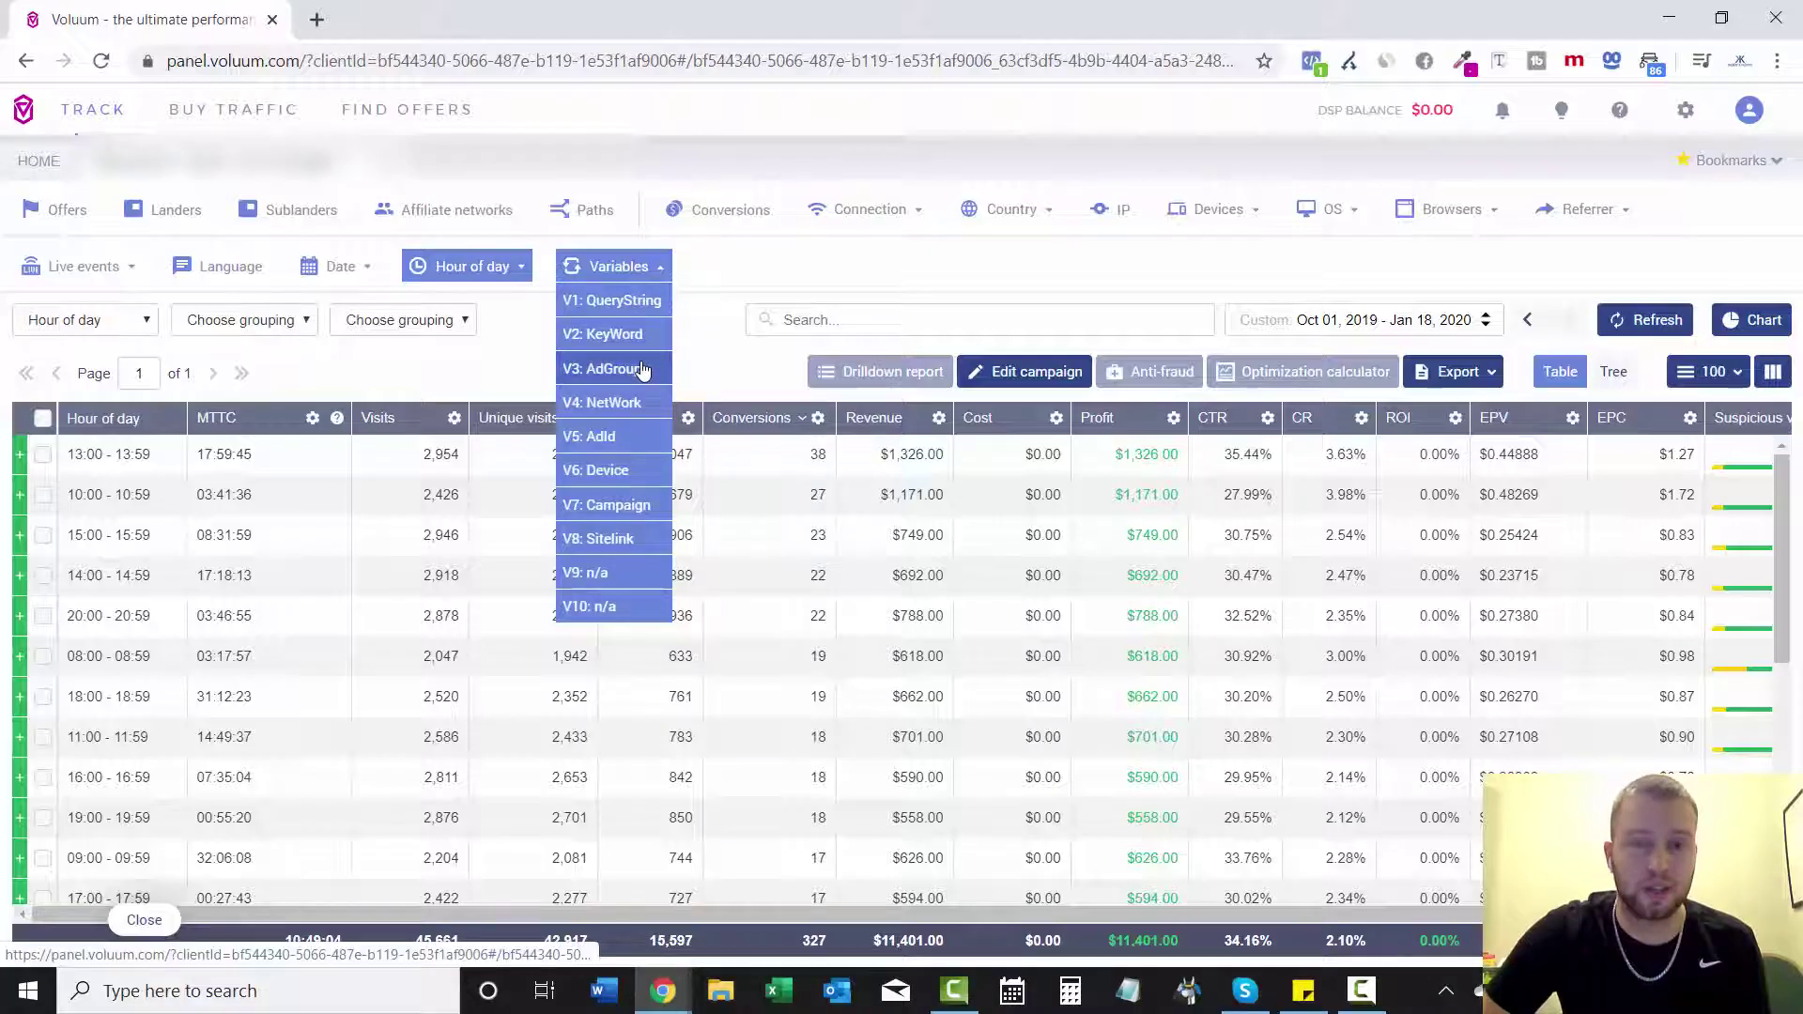
left_click(642, 406)
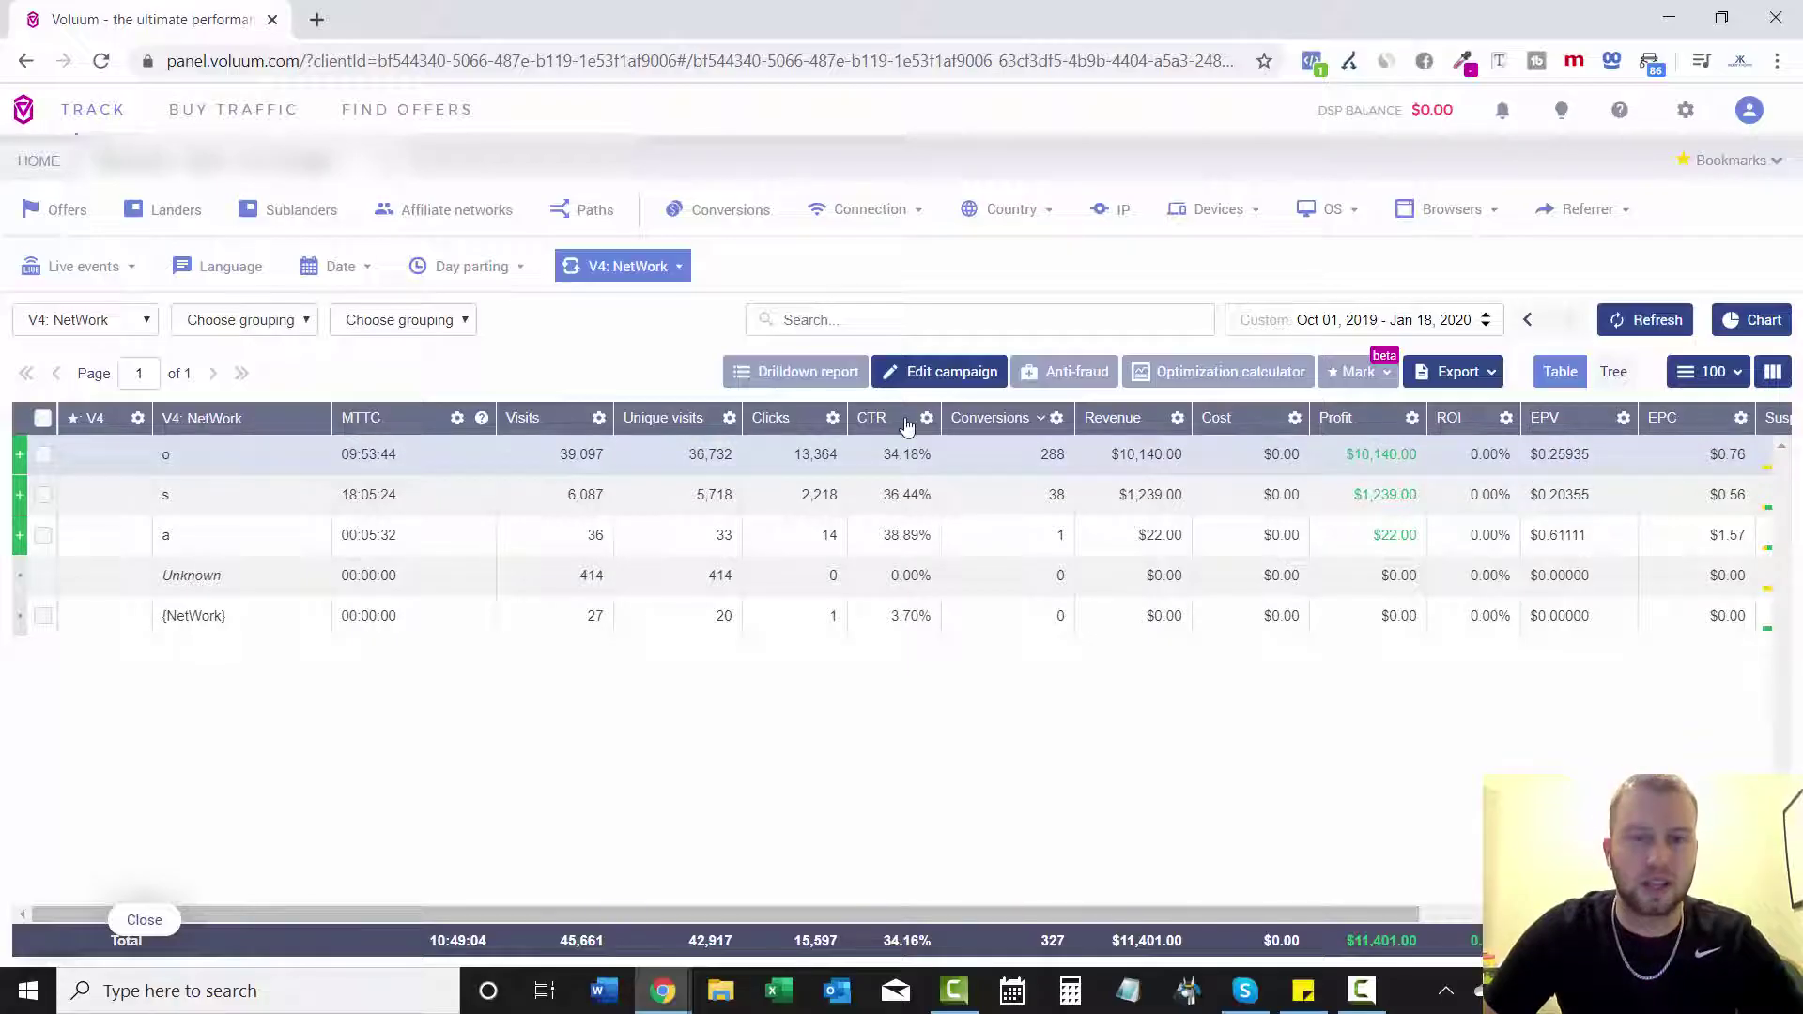
left_click(610, 273)
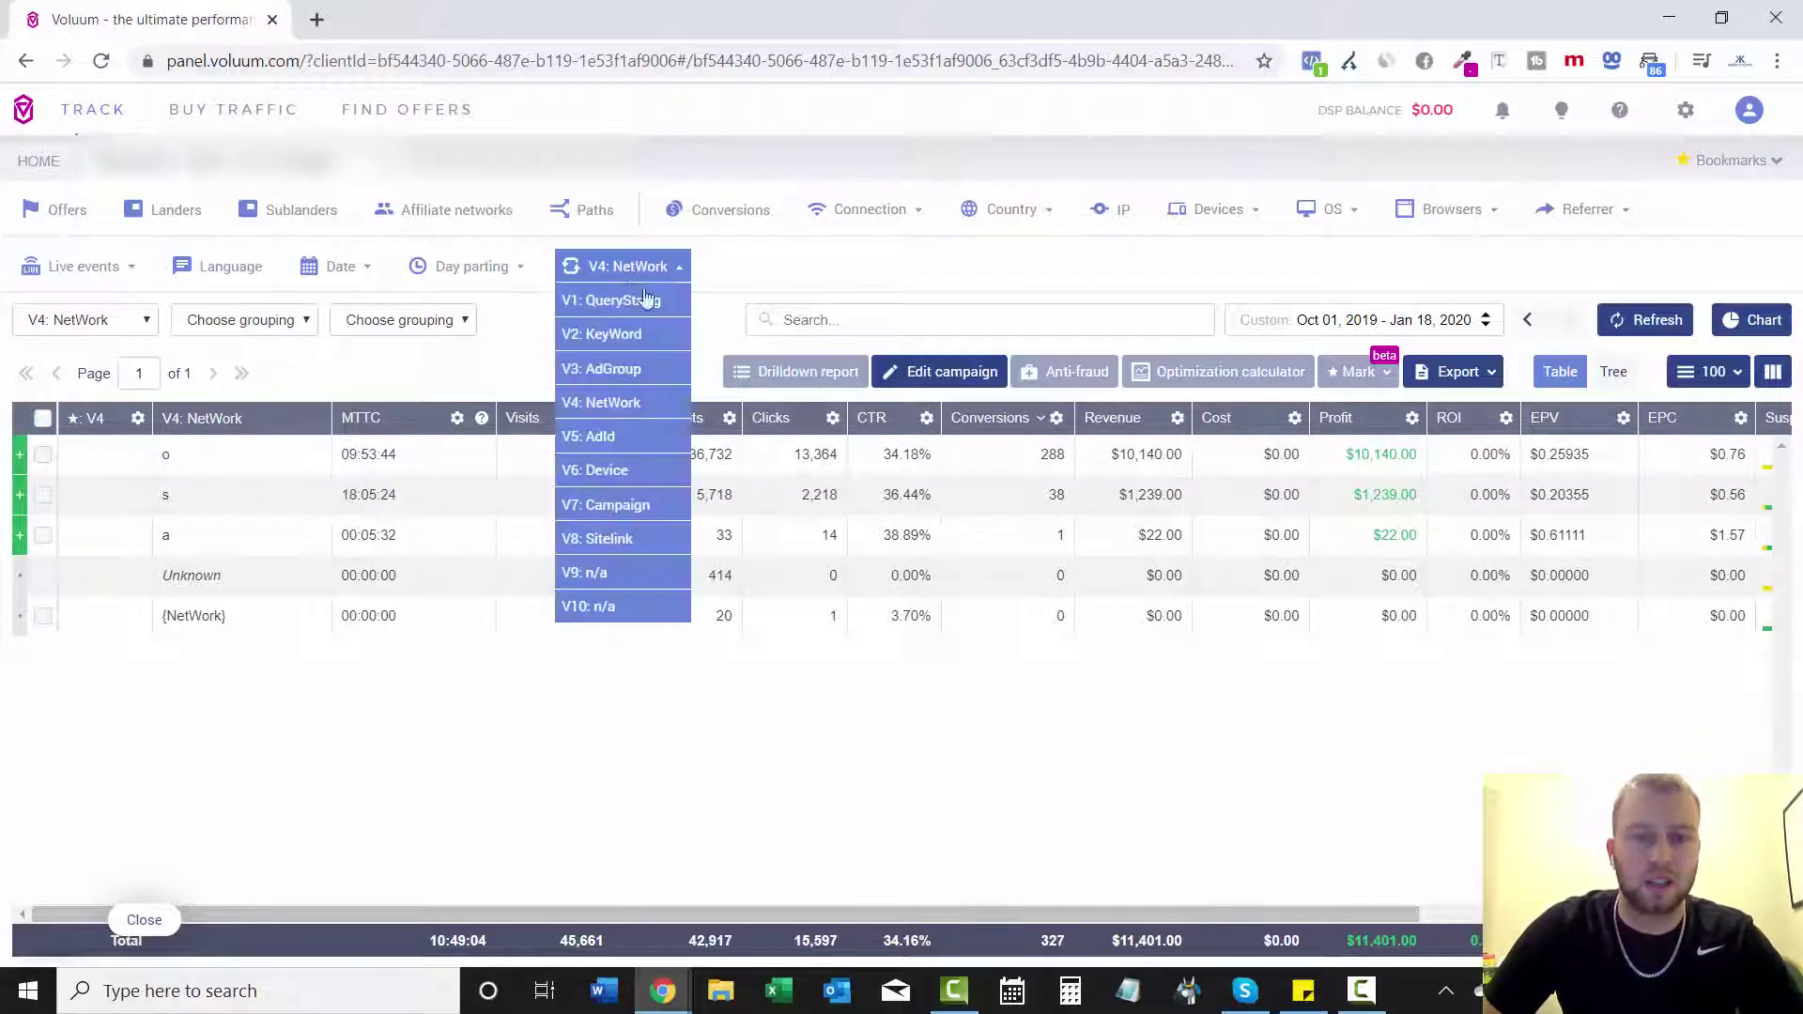
- Switch the variable breakdown to V5: AdId and highlight the Unknown row
left_click(654, 437)
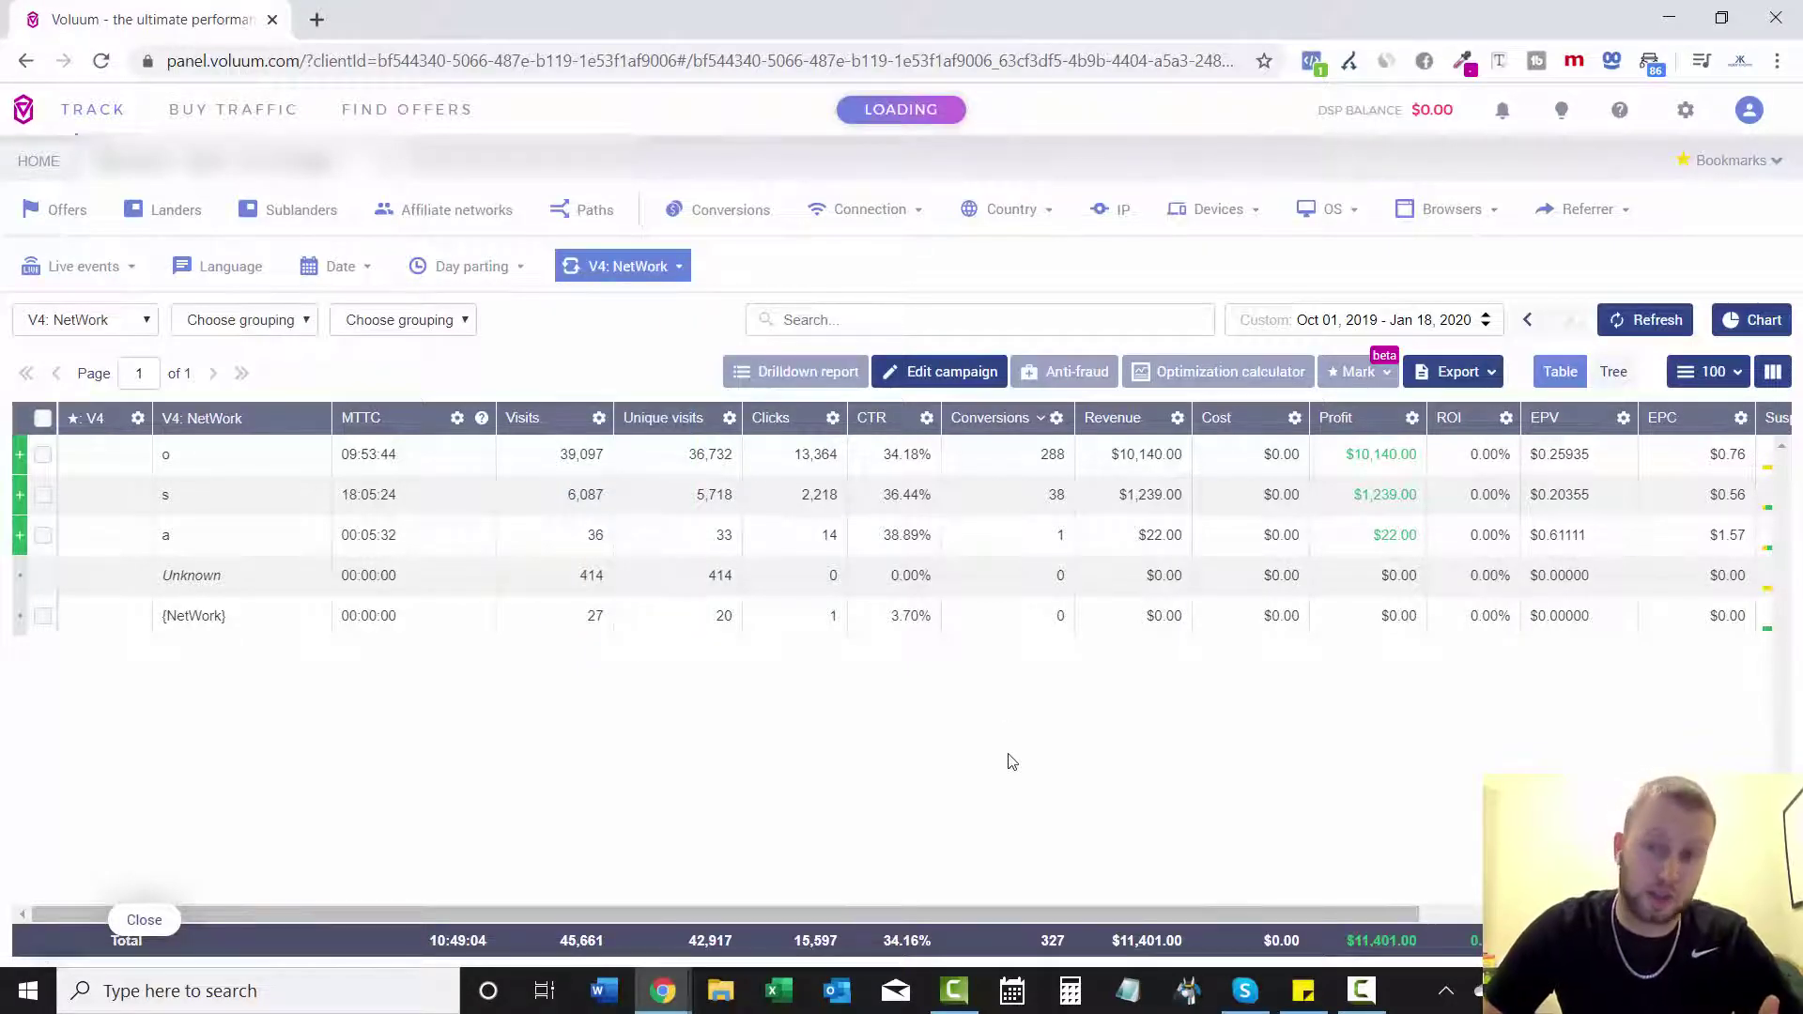
left_click(678, 571)
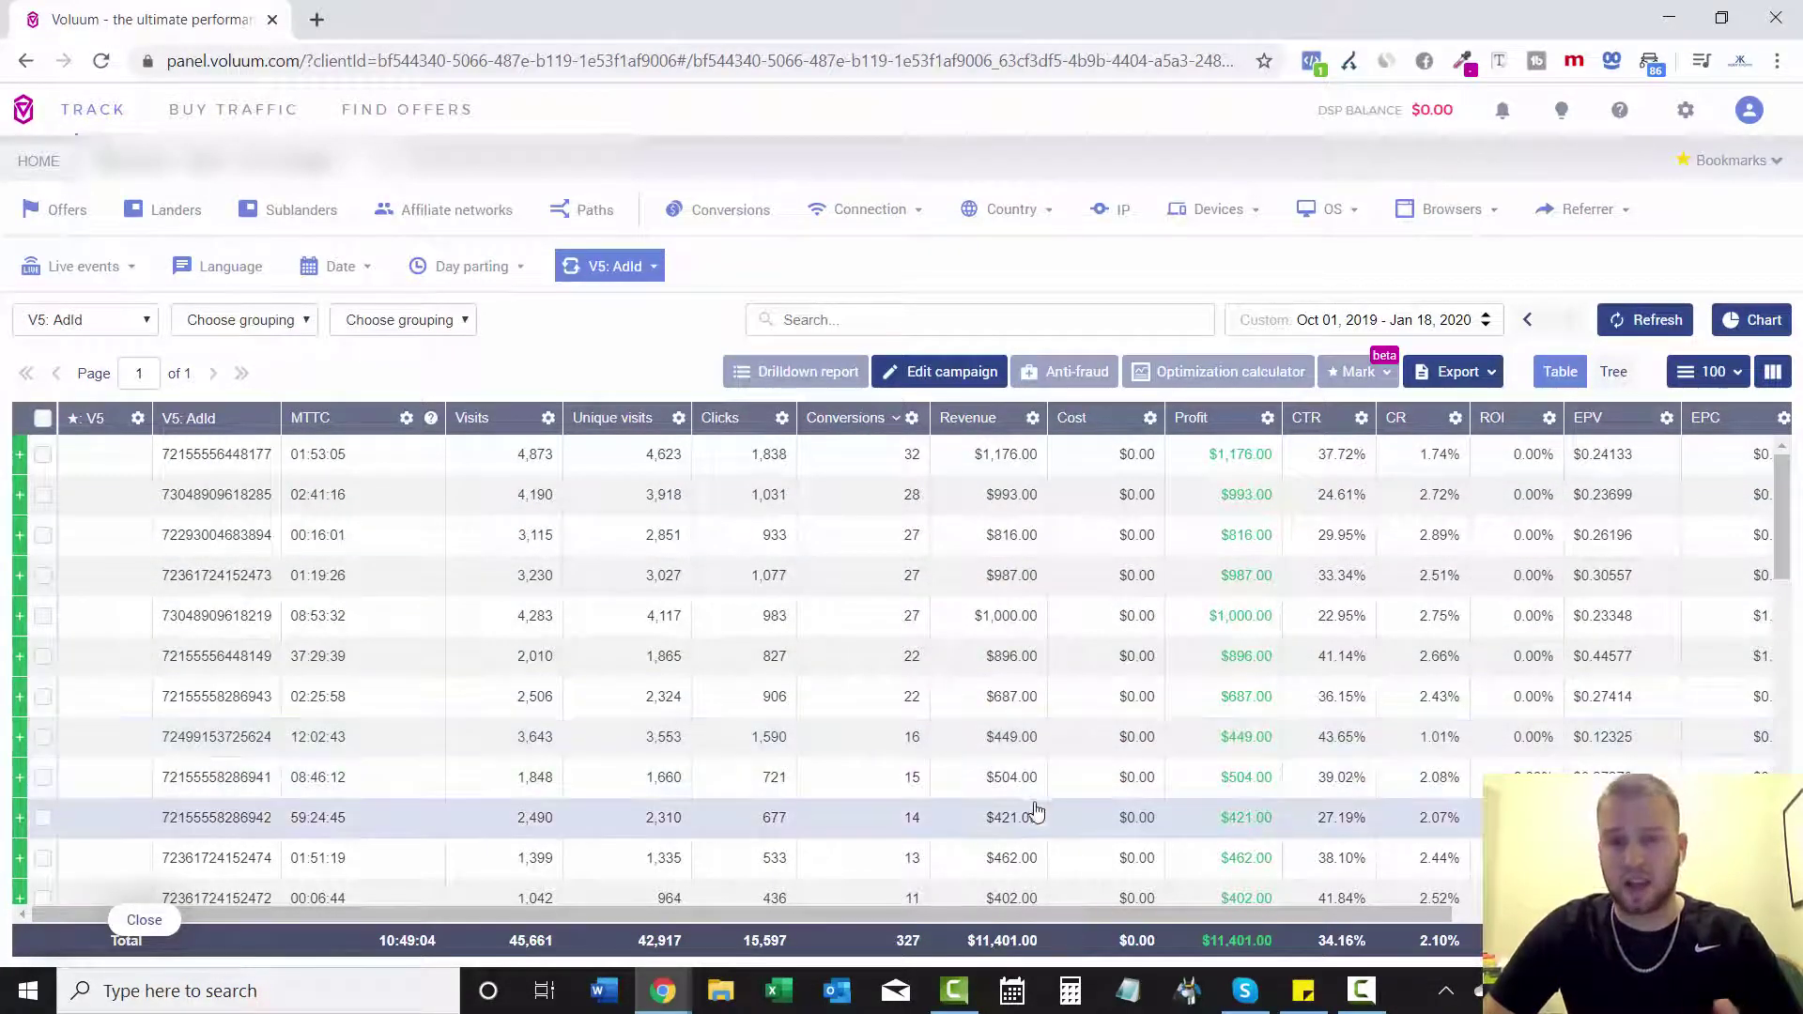
left_click(612, 266)
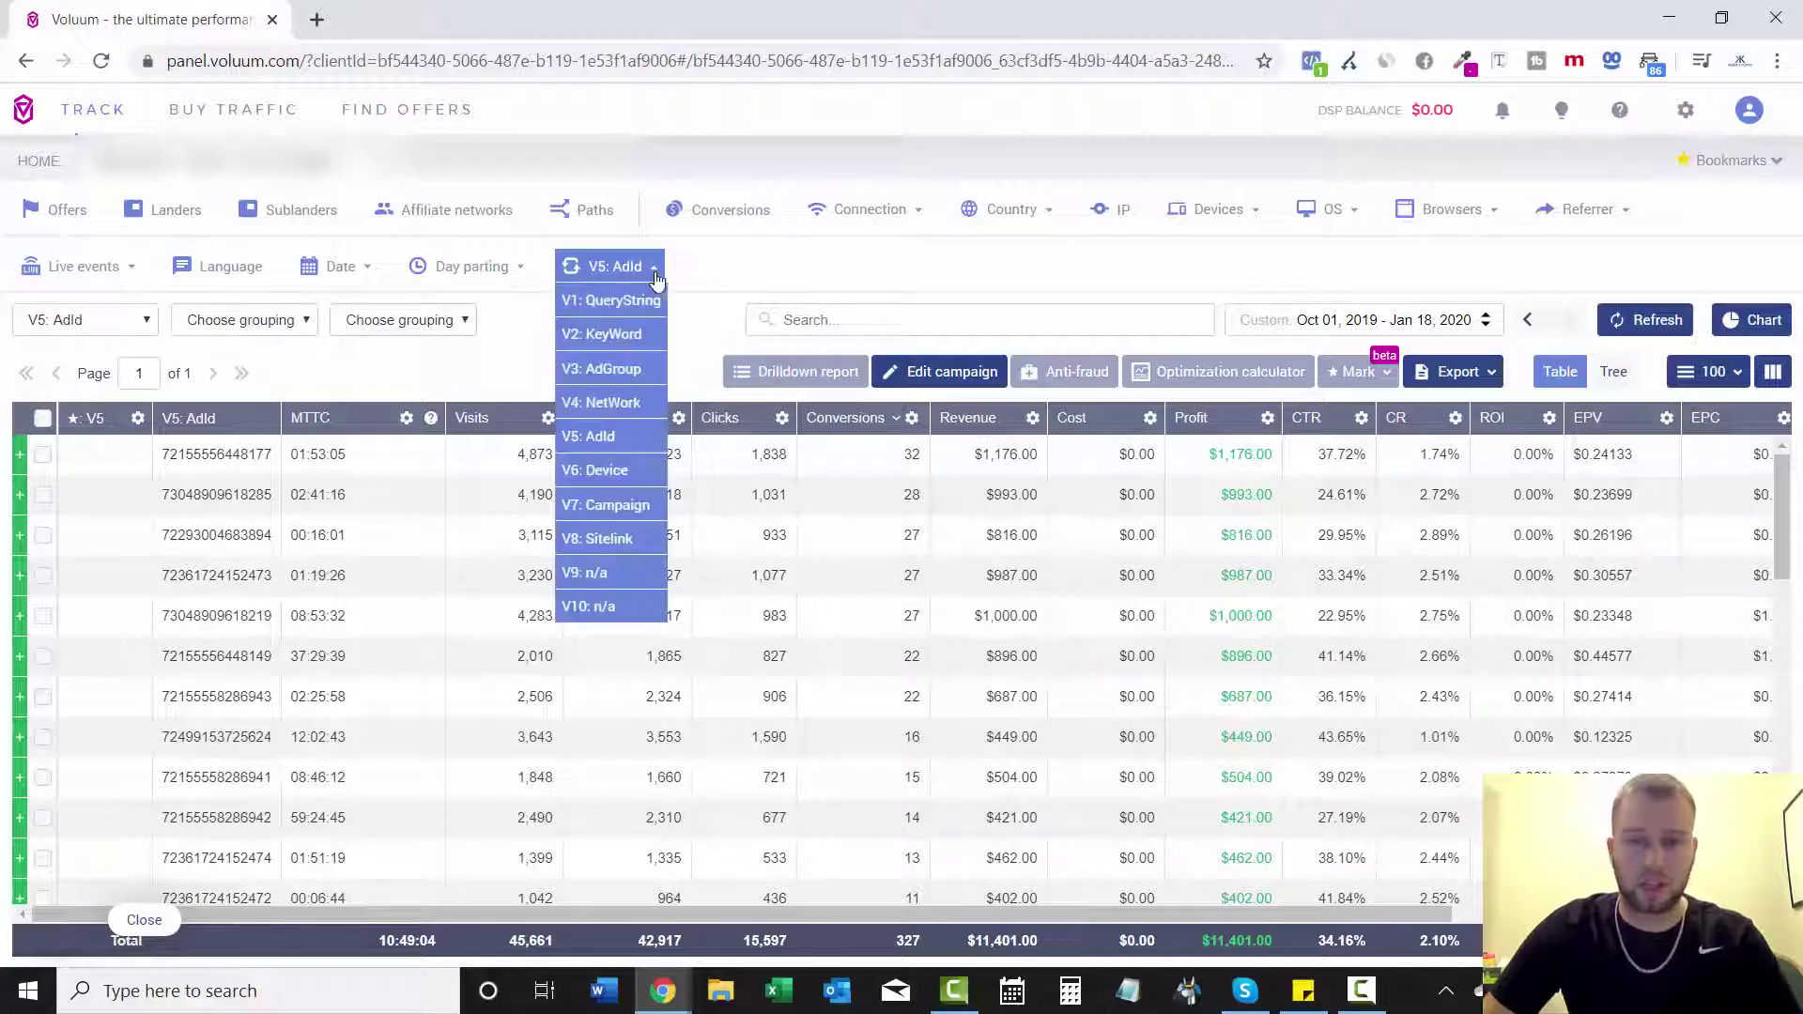
- Switch the variable breakdown to V6: Device, led by device 'c' with 276 conversions
left_click(642, 472)
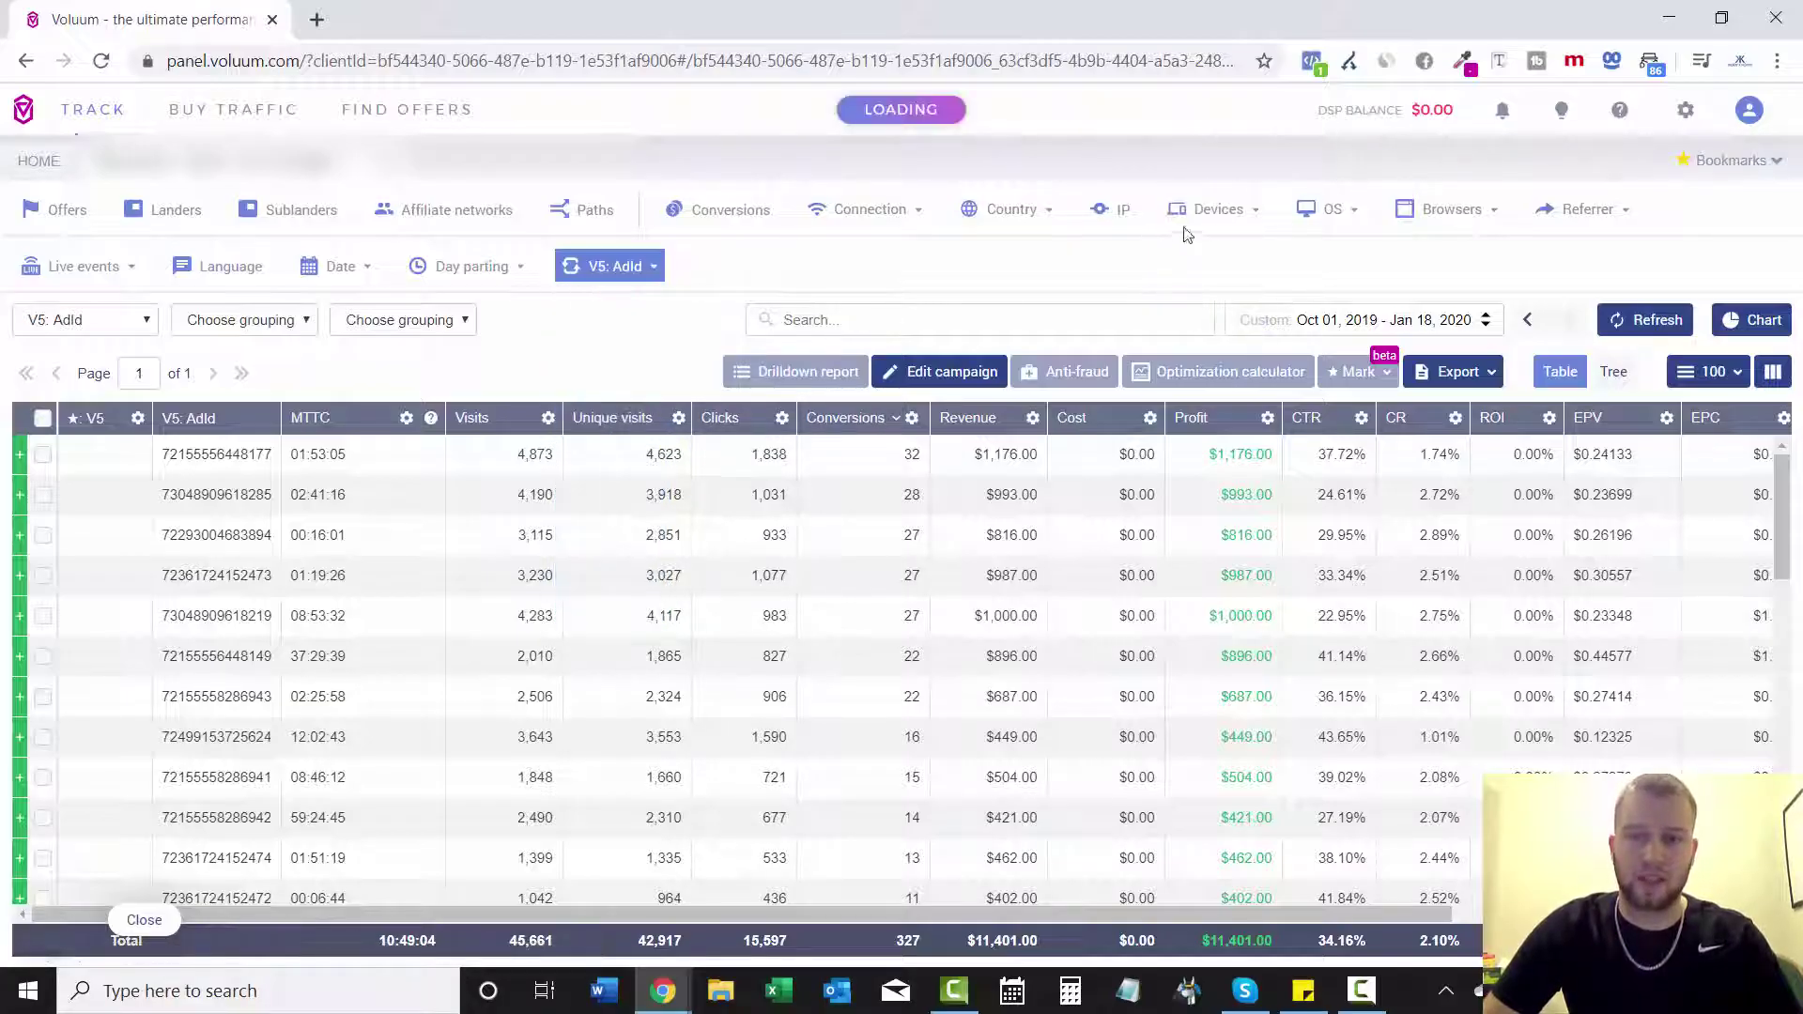
mouse_move(1221, 214)
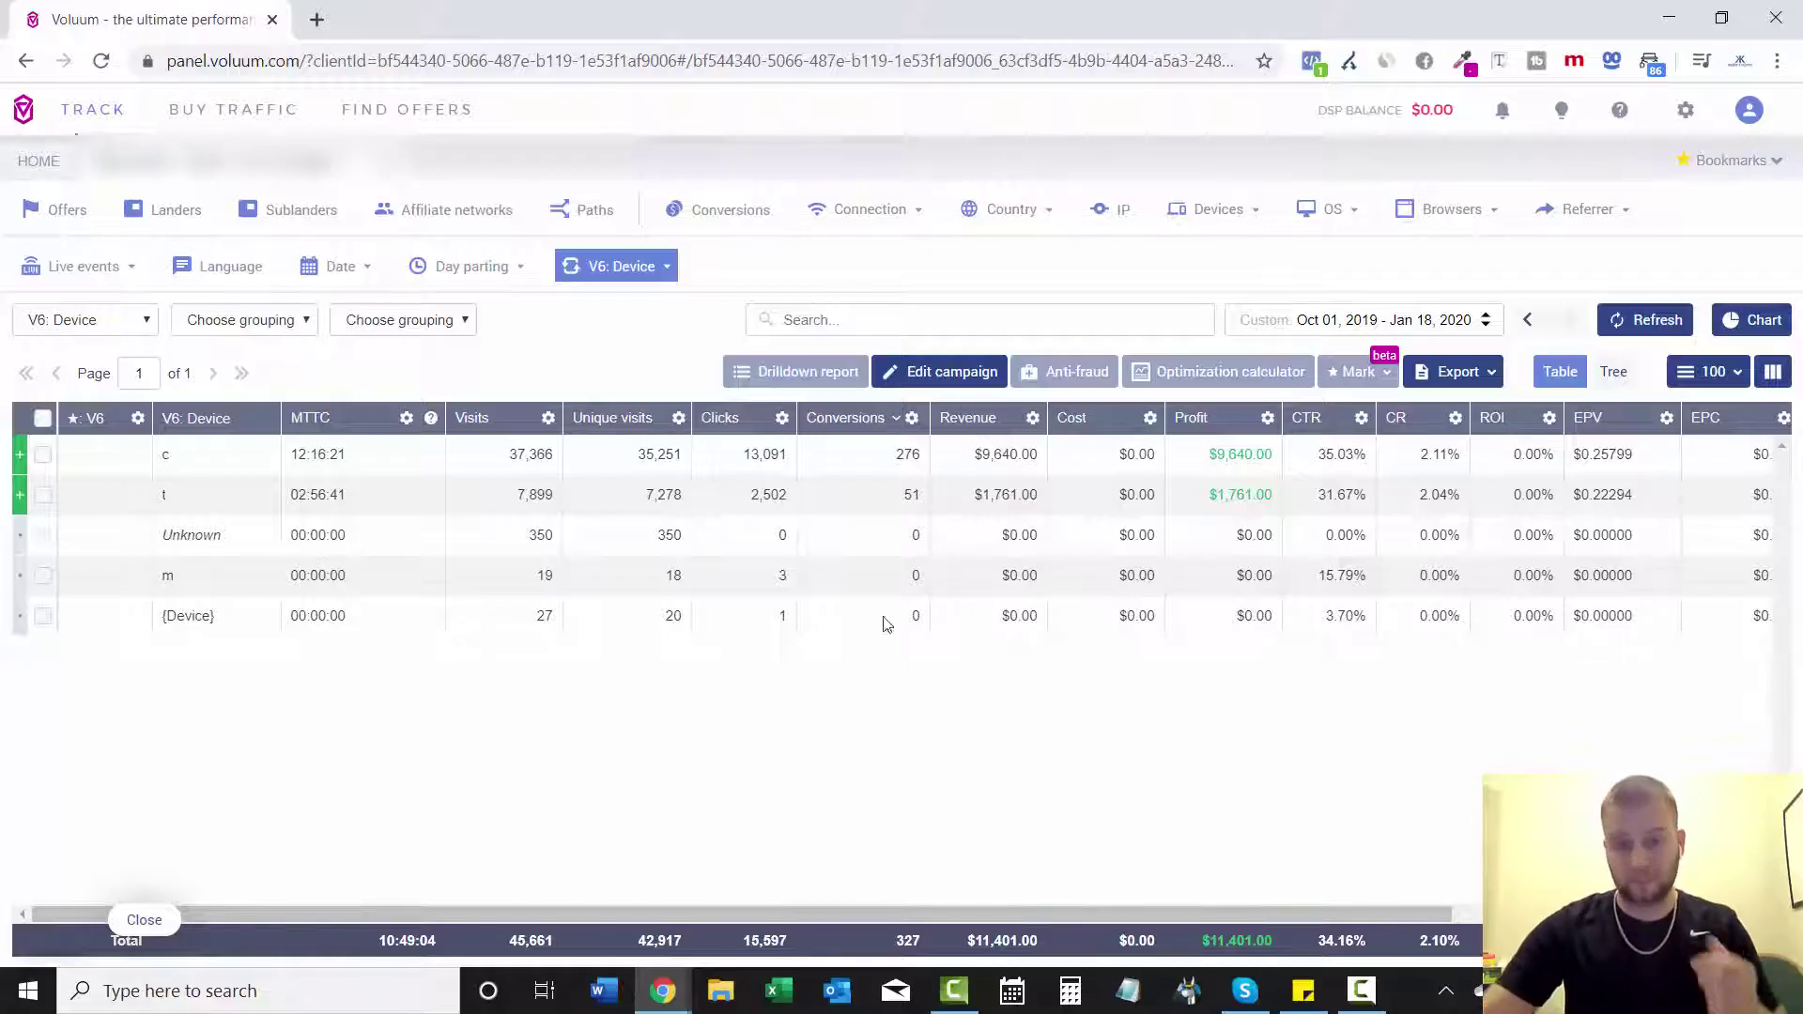
key("F10")
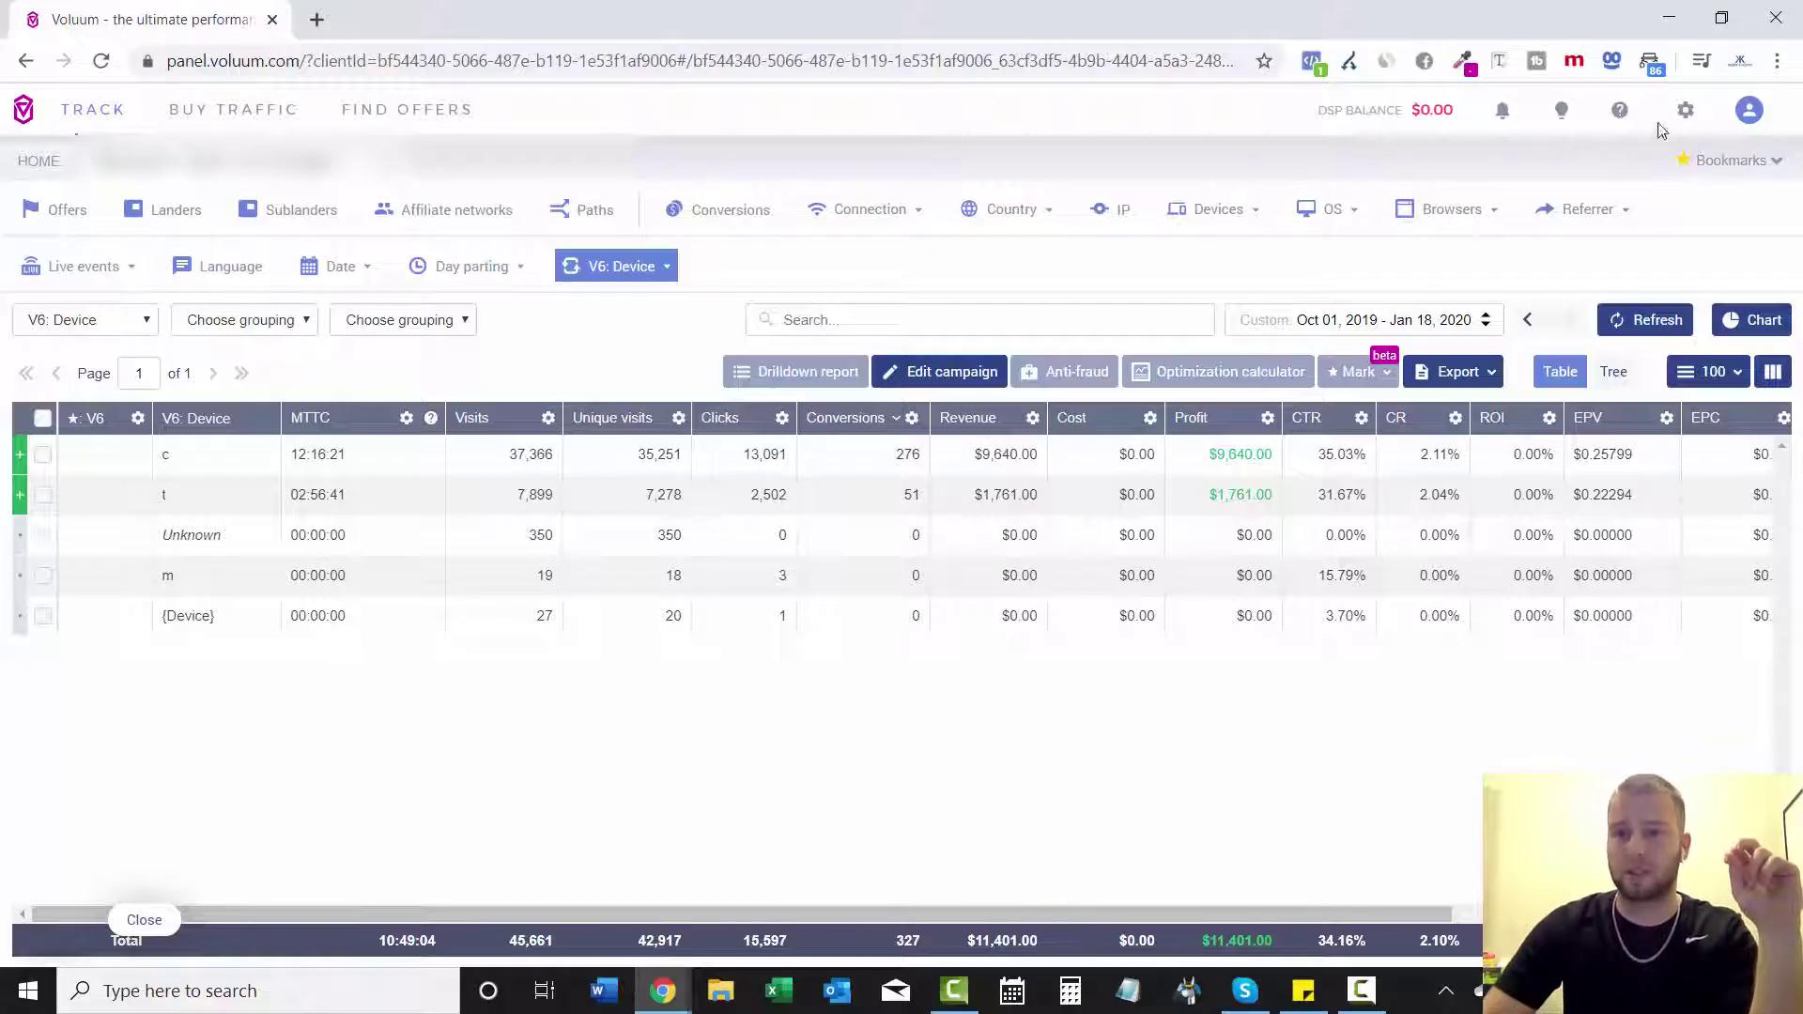
- Minimize the tracker panel and scroll the pricing page down to the Compare Voluum Plans table
left_click(1669, 17)
mouse_move(1073, 148)
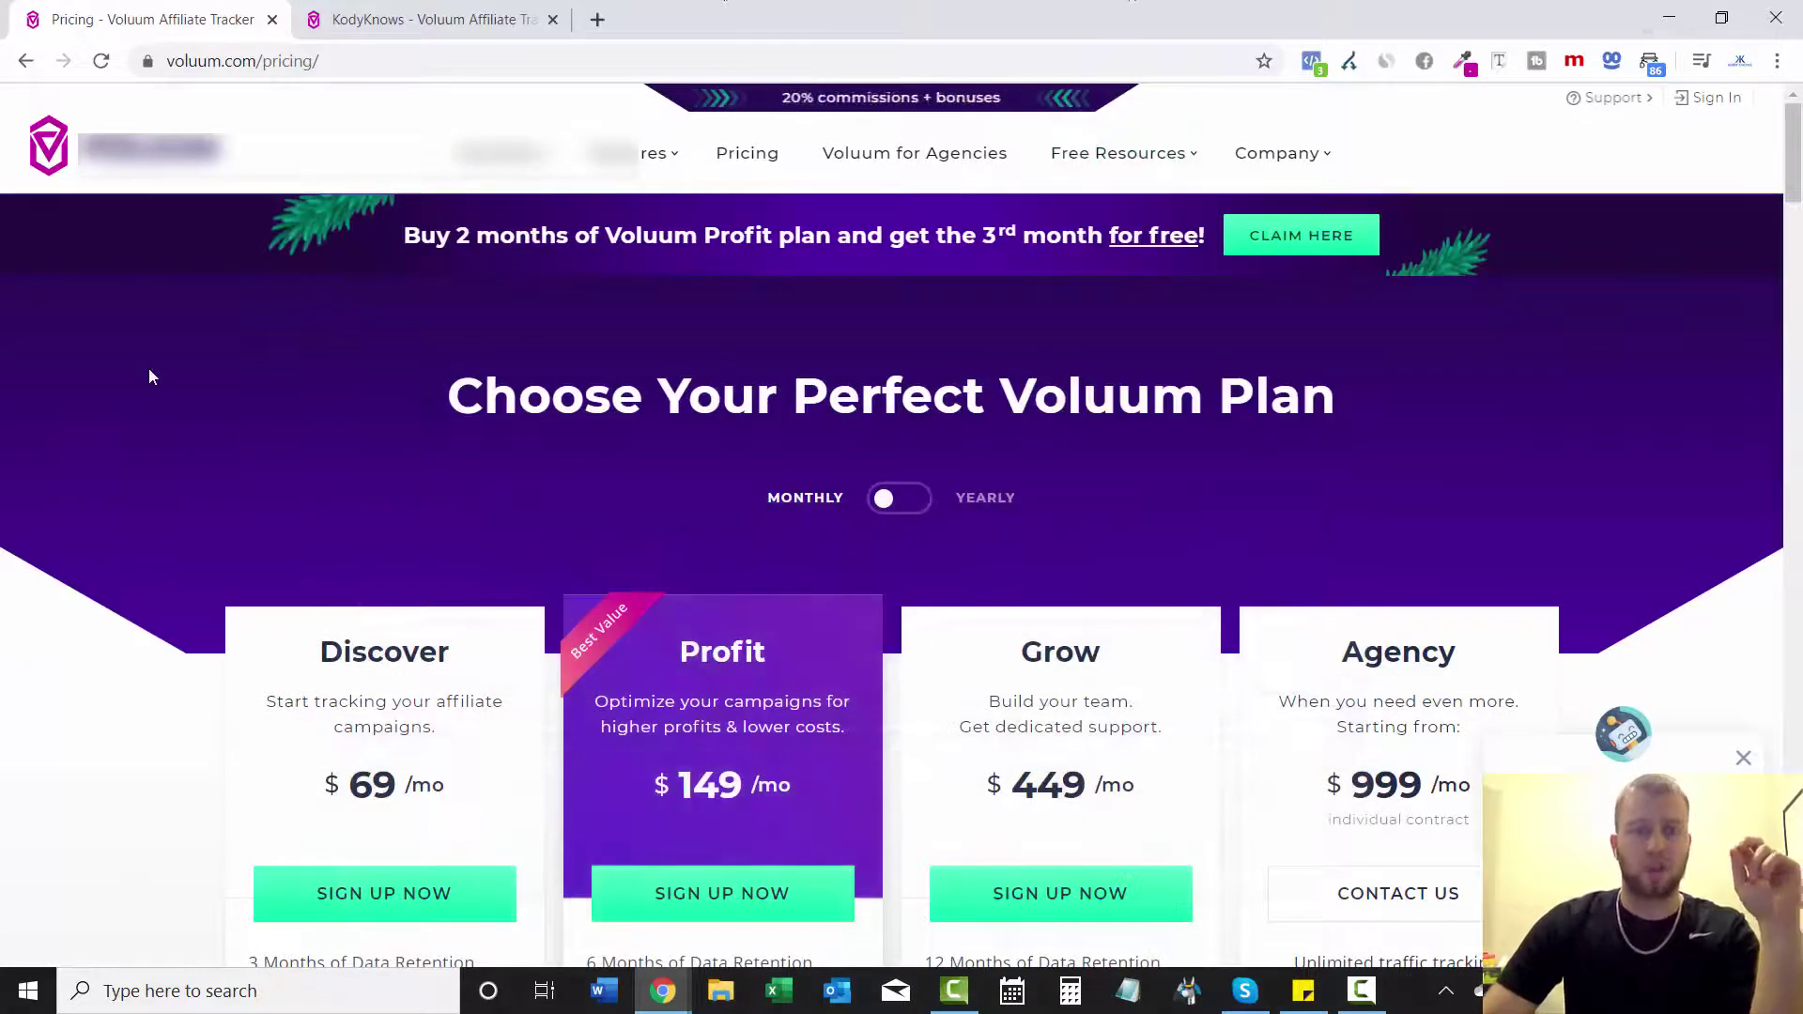
scroll(1795, 186, "down", 1)
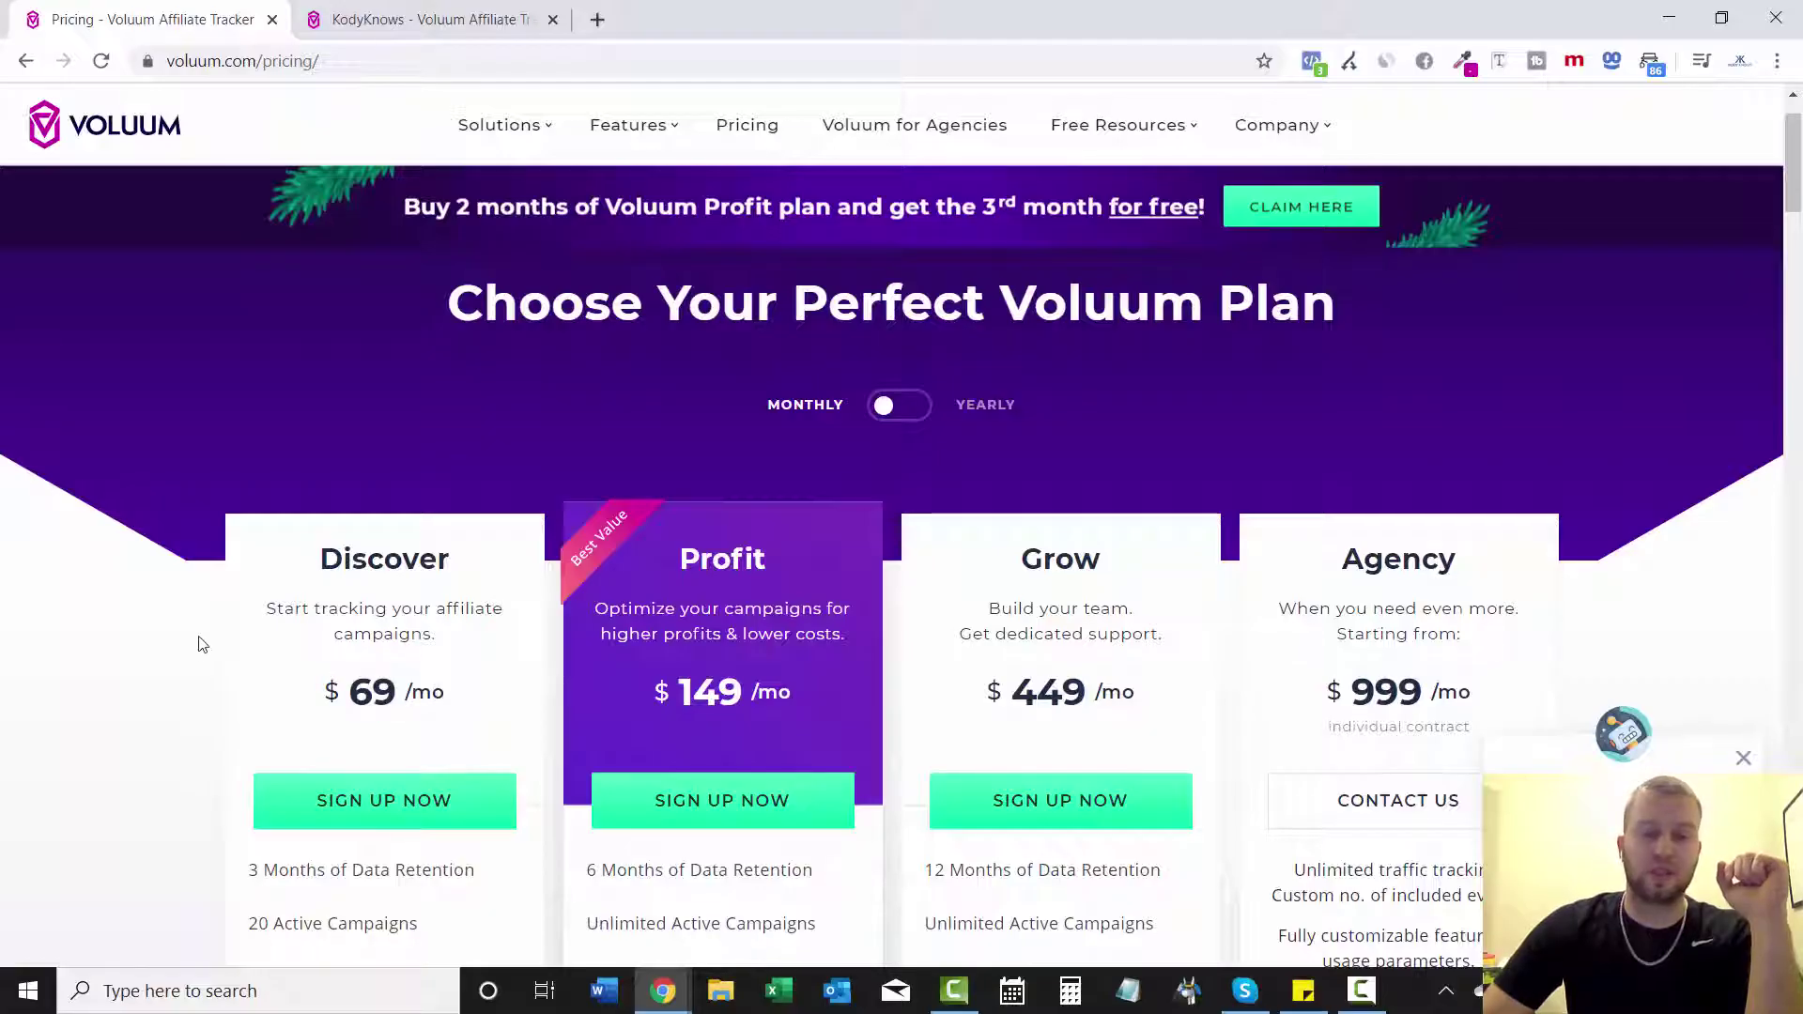
scroll(146, 597, "down", 1)
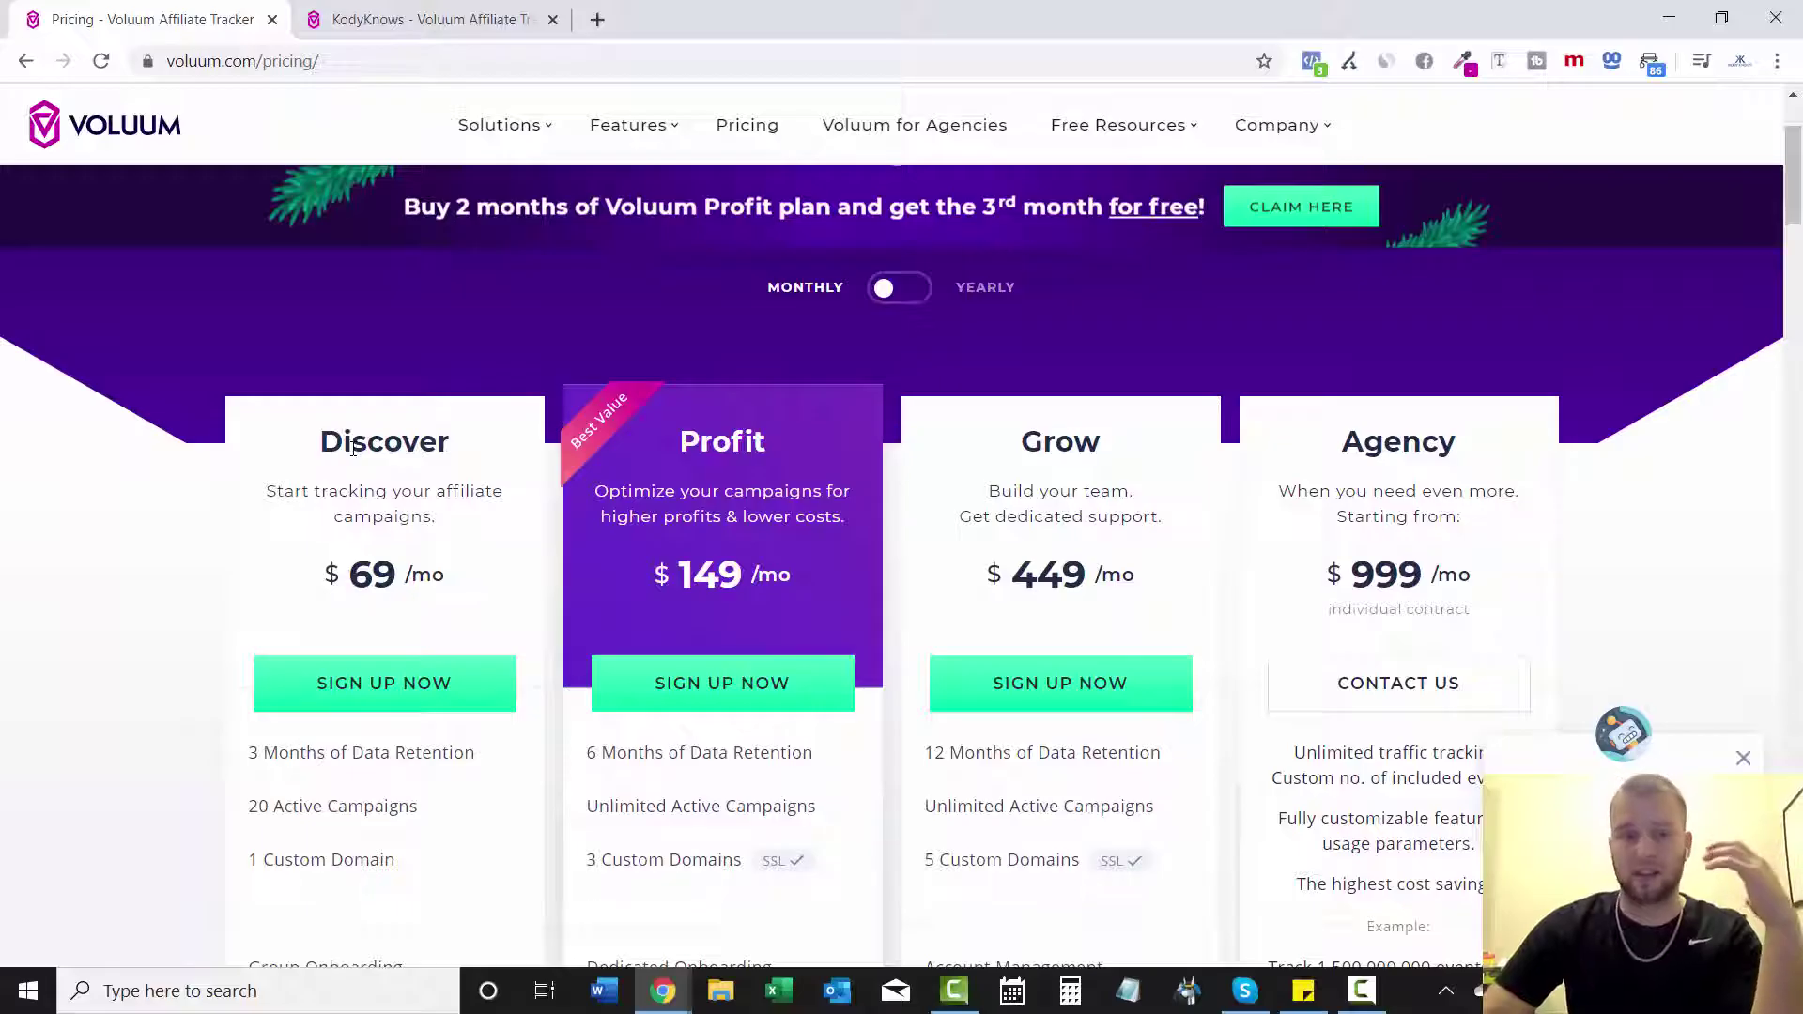
scroll(209, 639, "down", 2)
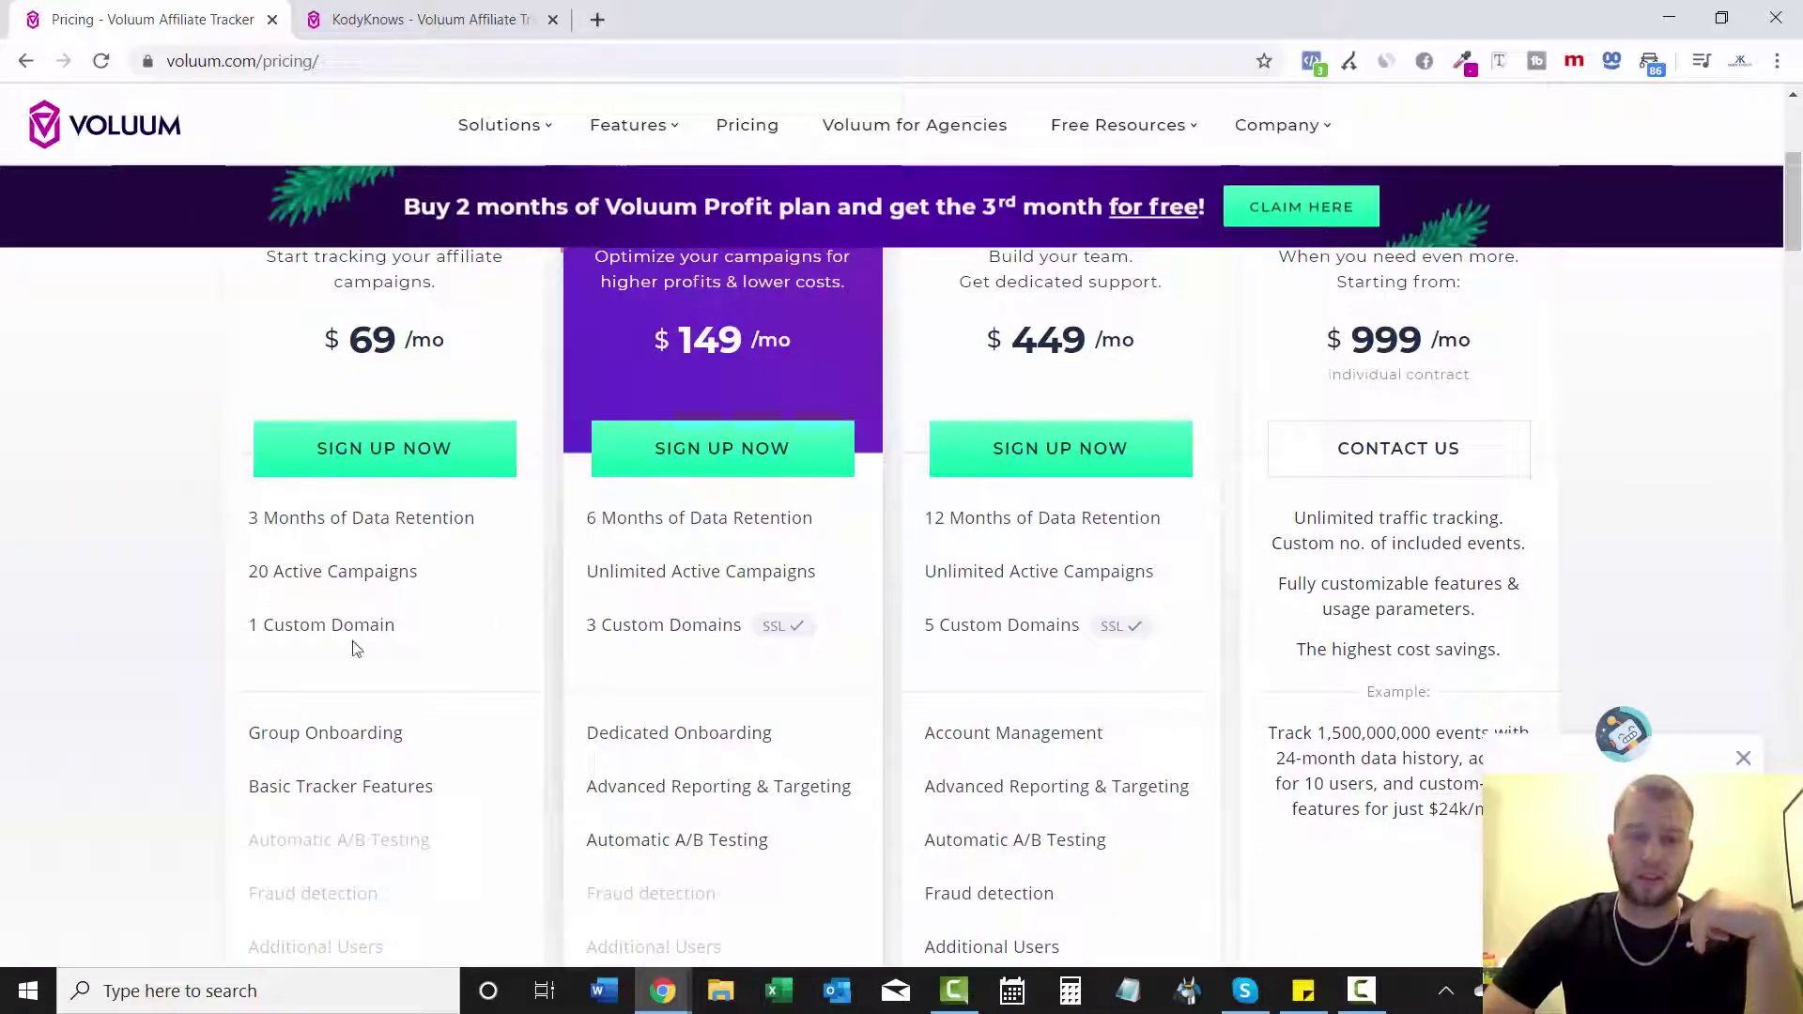
scroll(173, 636, "up", 2)
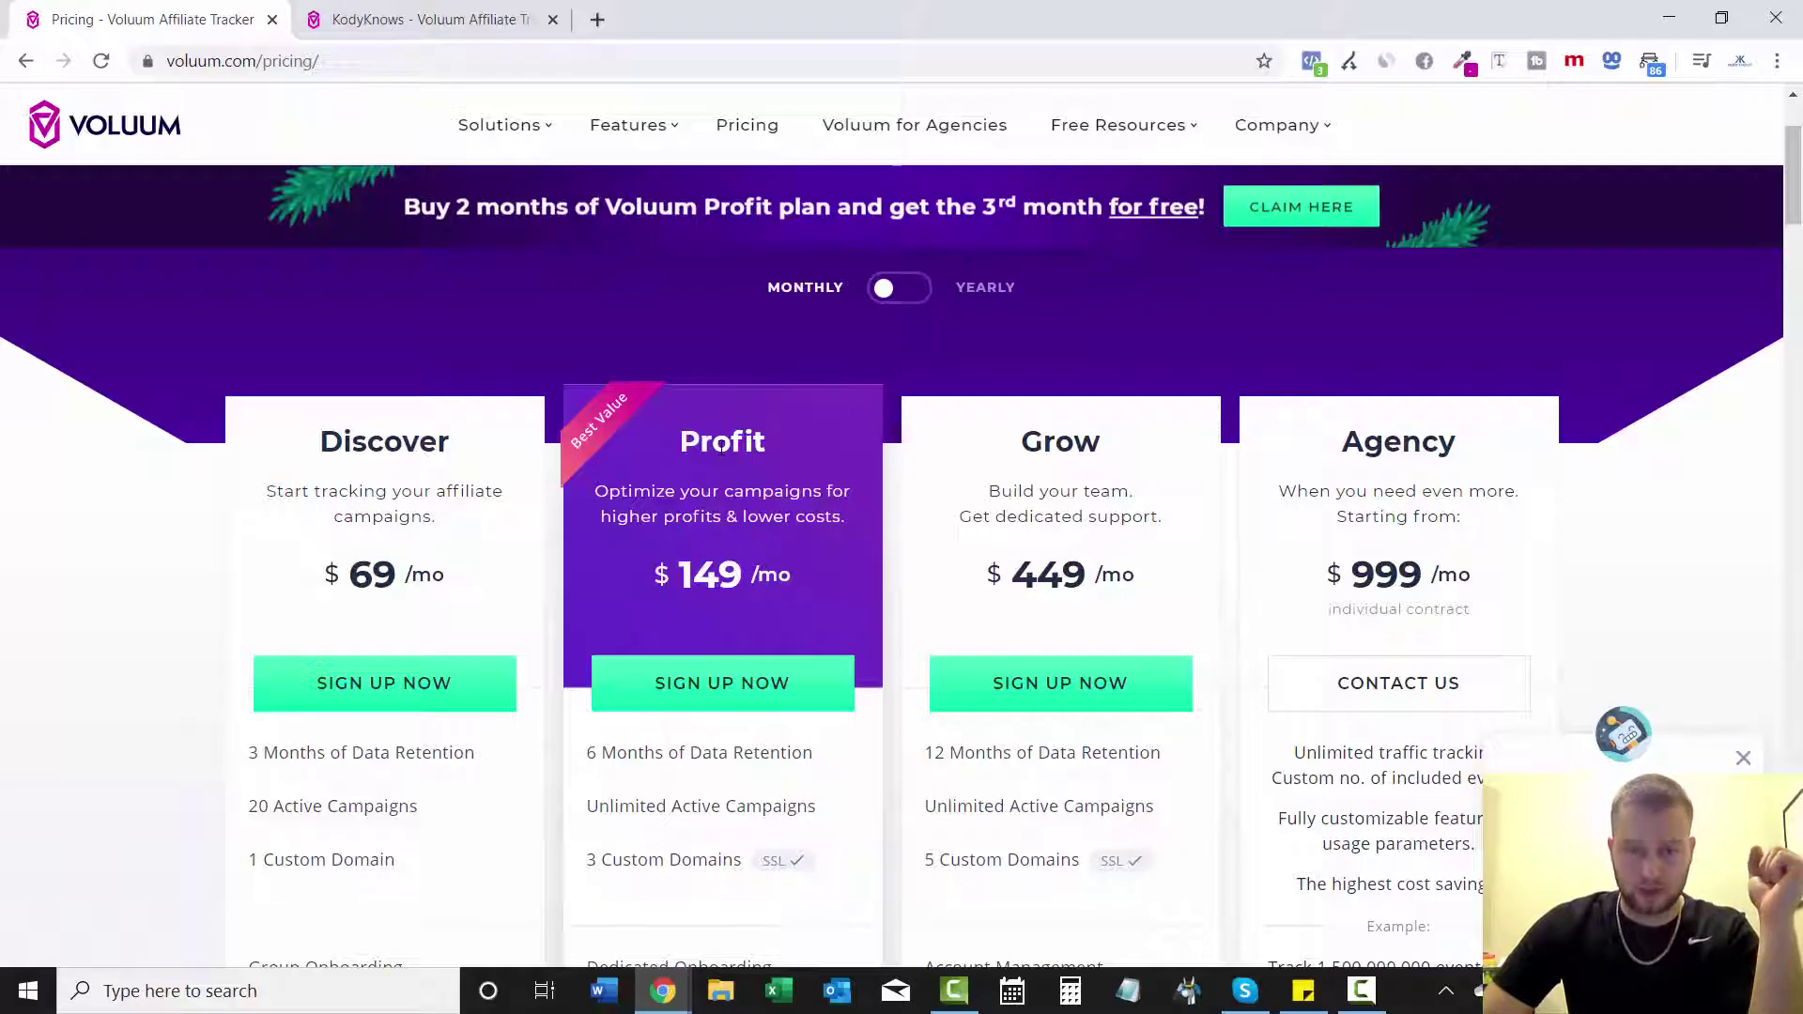
scroll(639, 516, "down", 1)
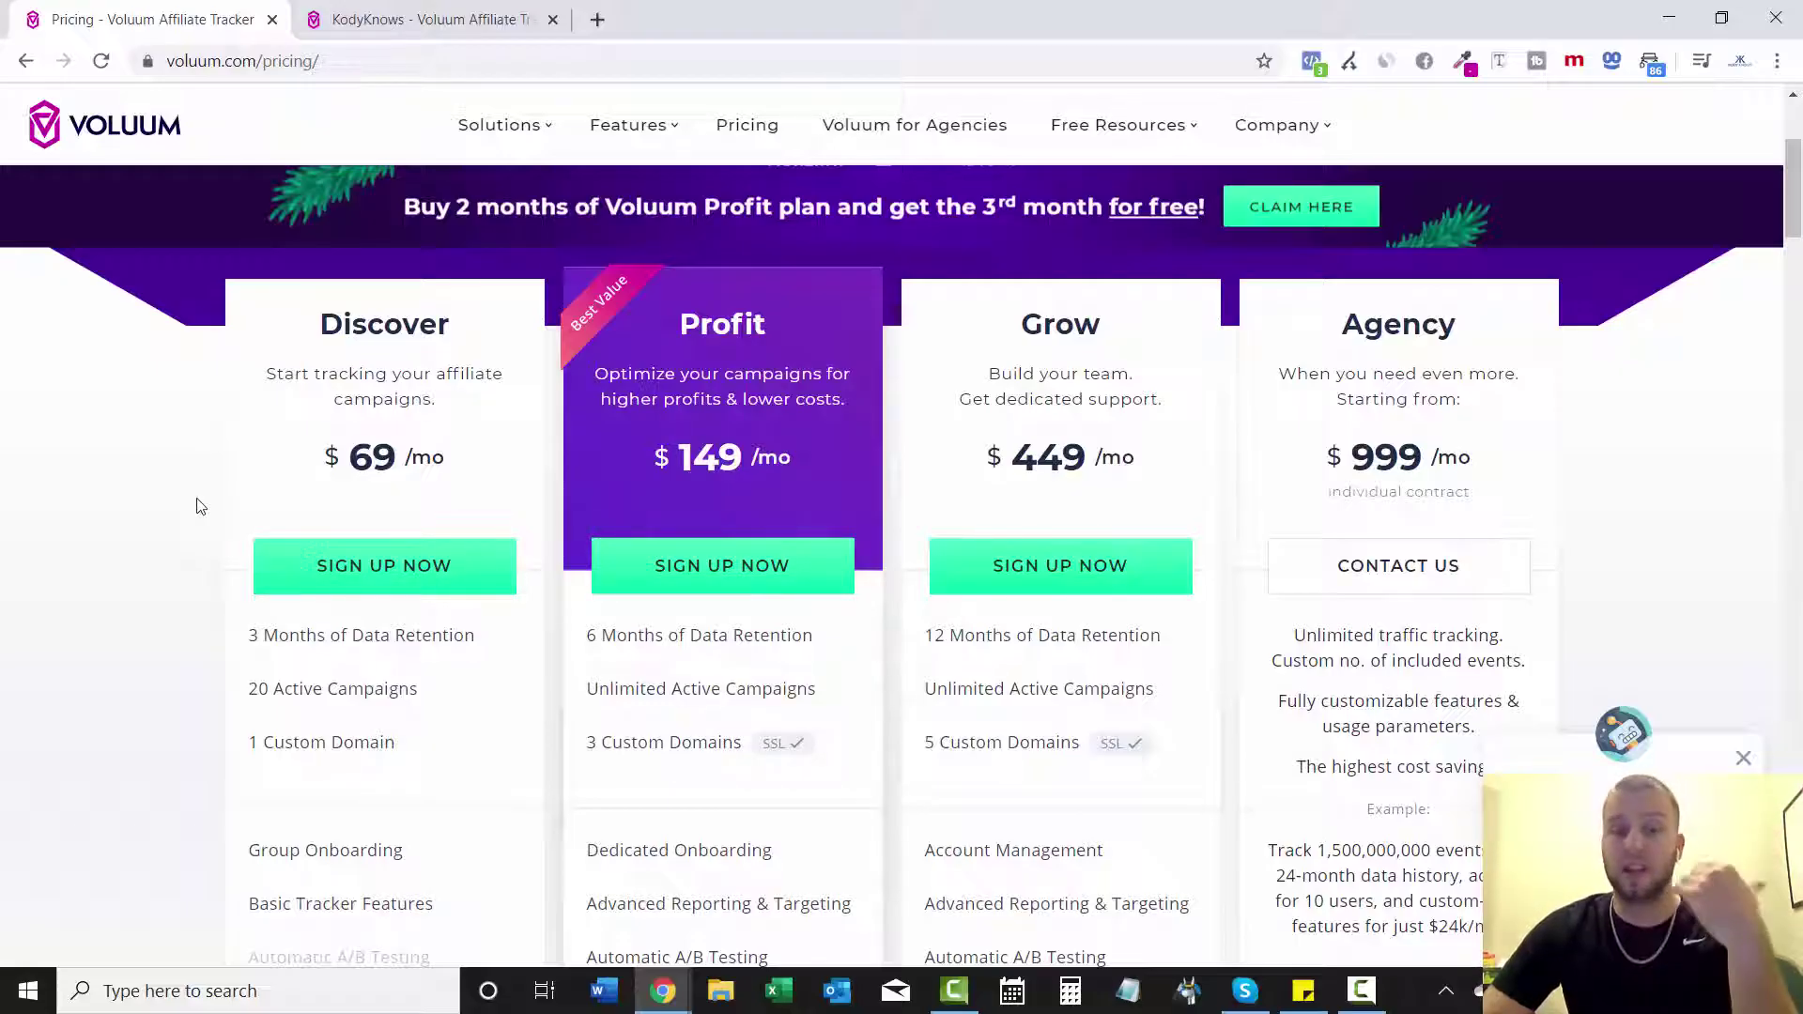
scroll(112, 554, "down", 3)
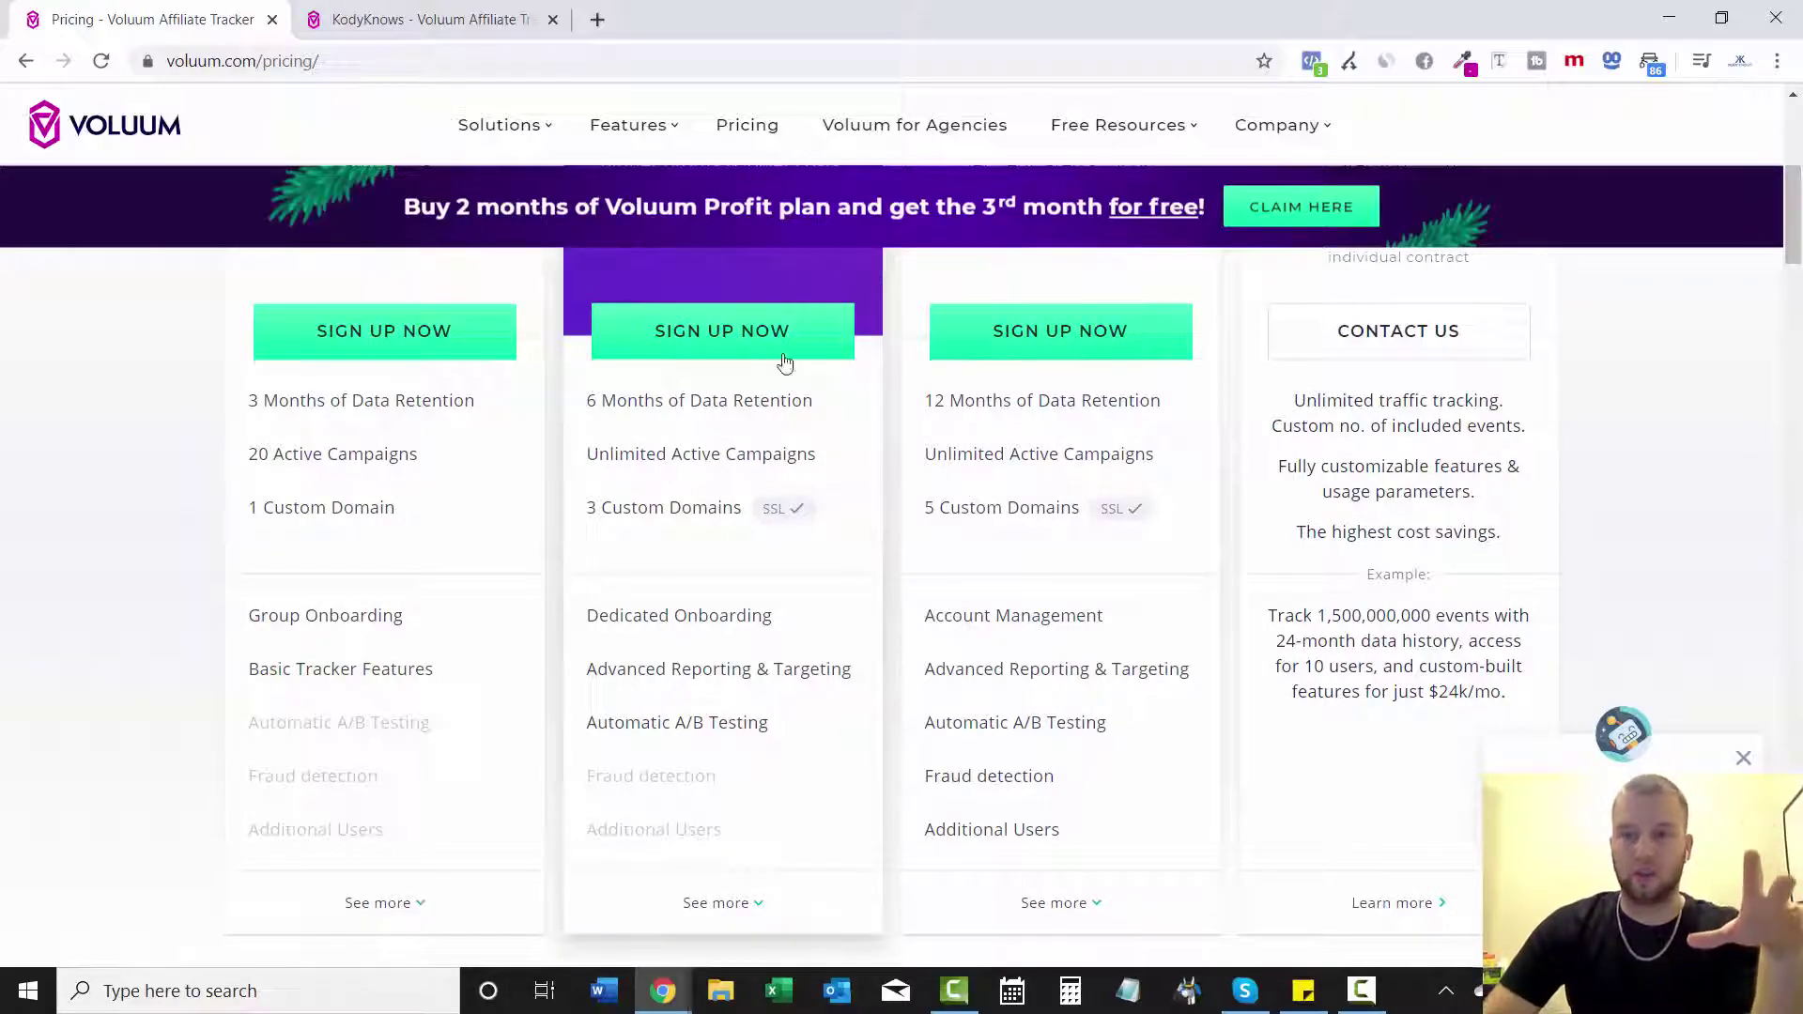
left_click_drag(1799, 218, 1798, 273)
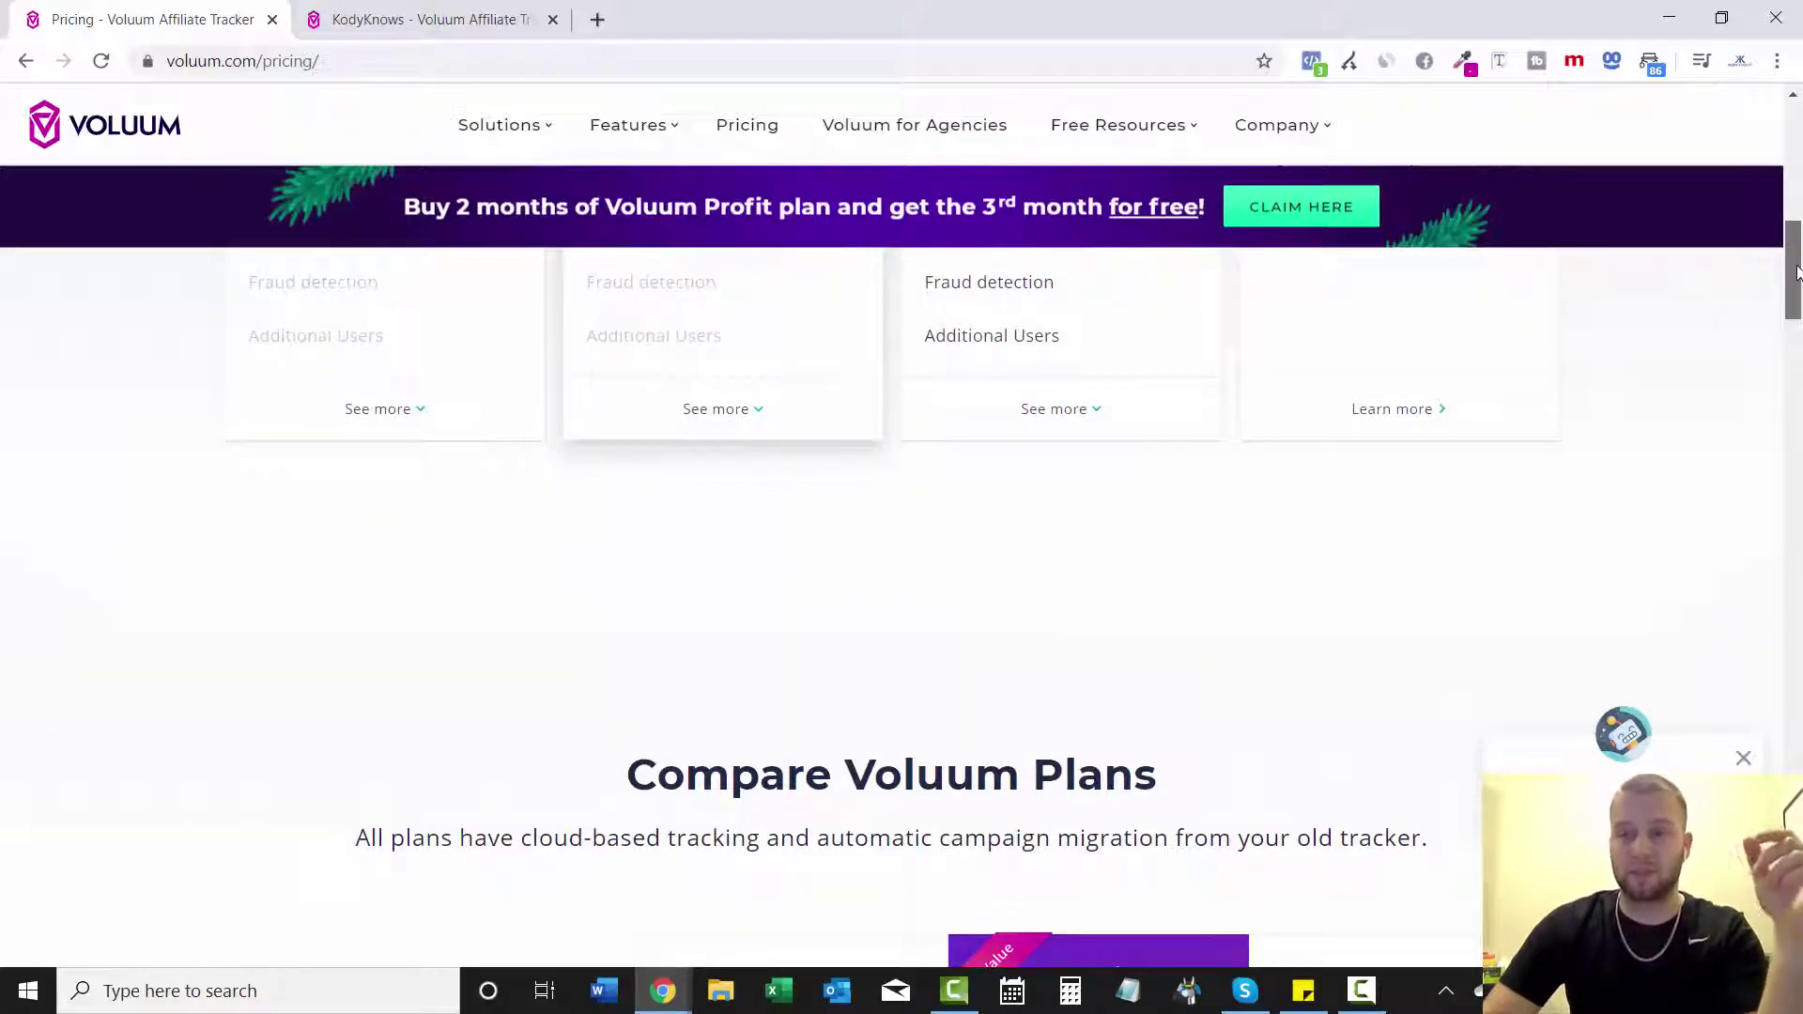
scroll(967, 387, "down", 4)
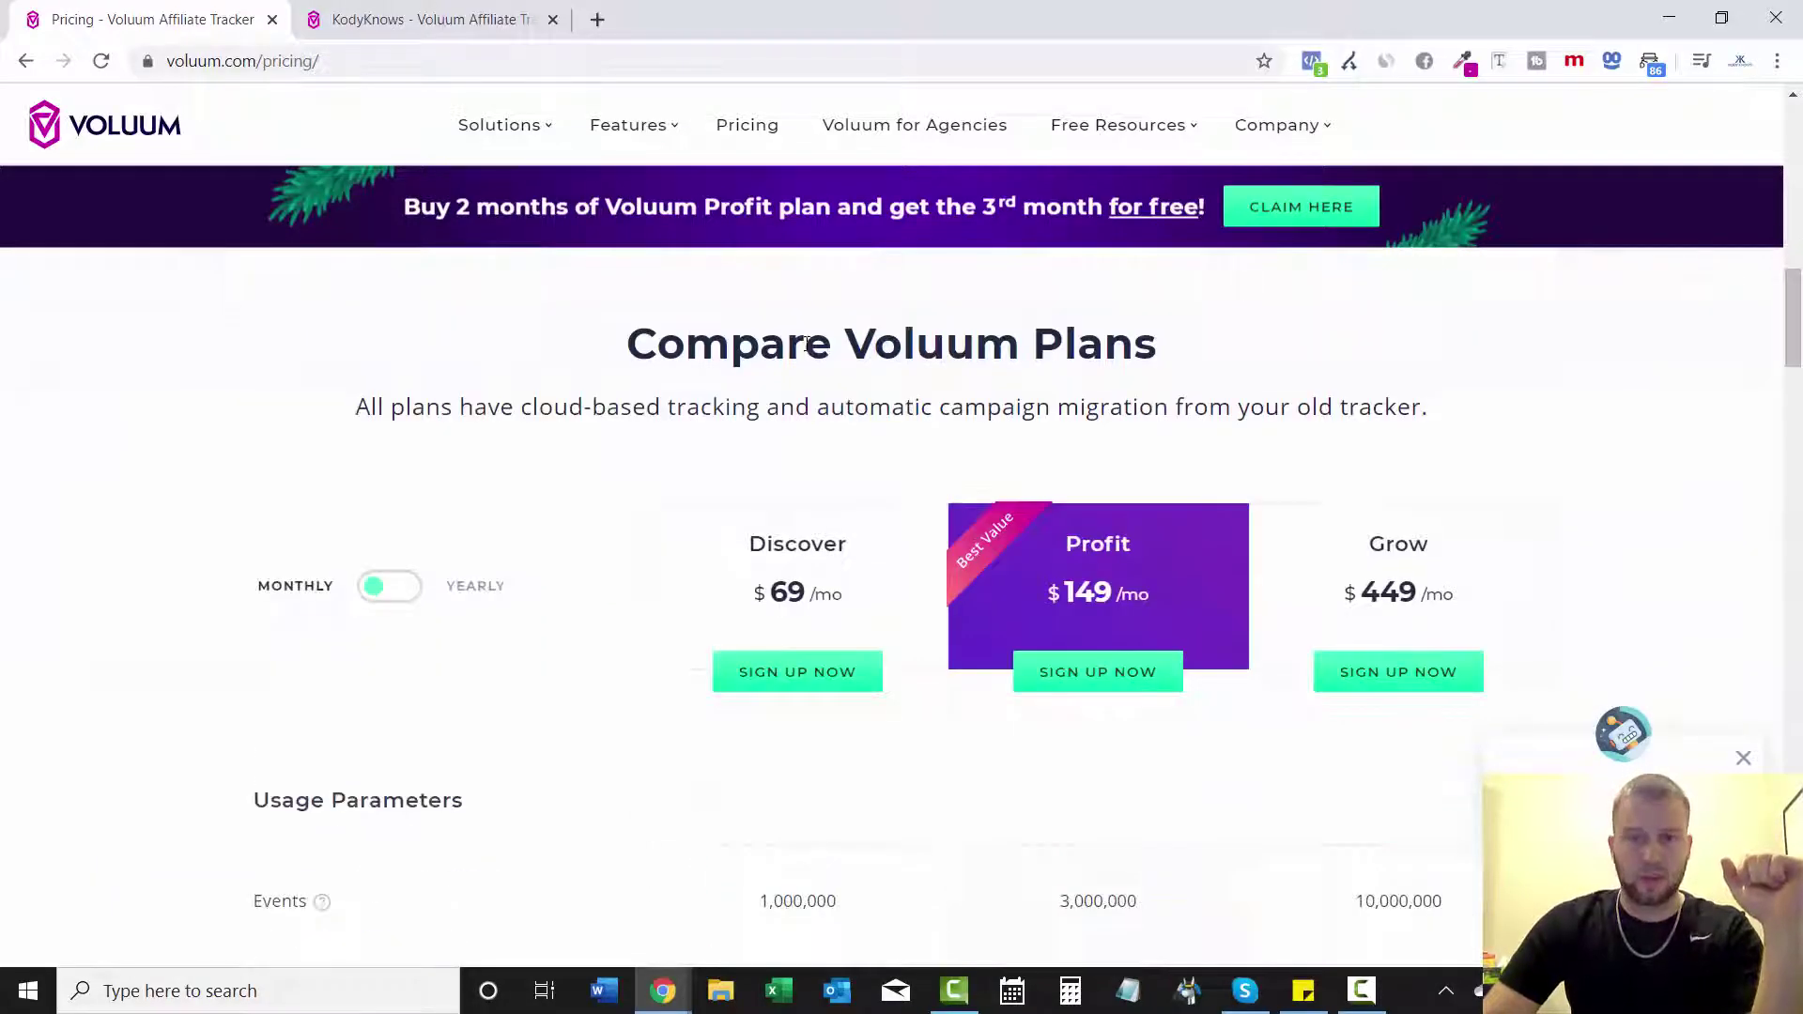
- Set pricing to yearly billing: Discover $49, Profit $119 and Grow $309 per month
scroll(373, 581, "down", 1)
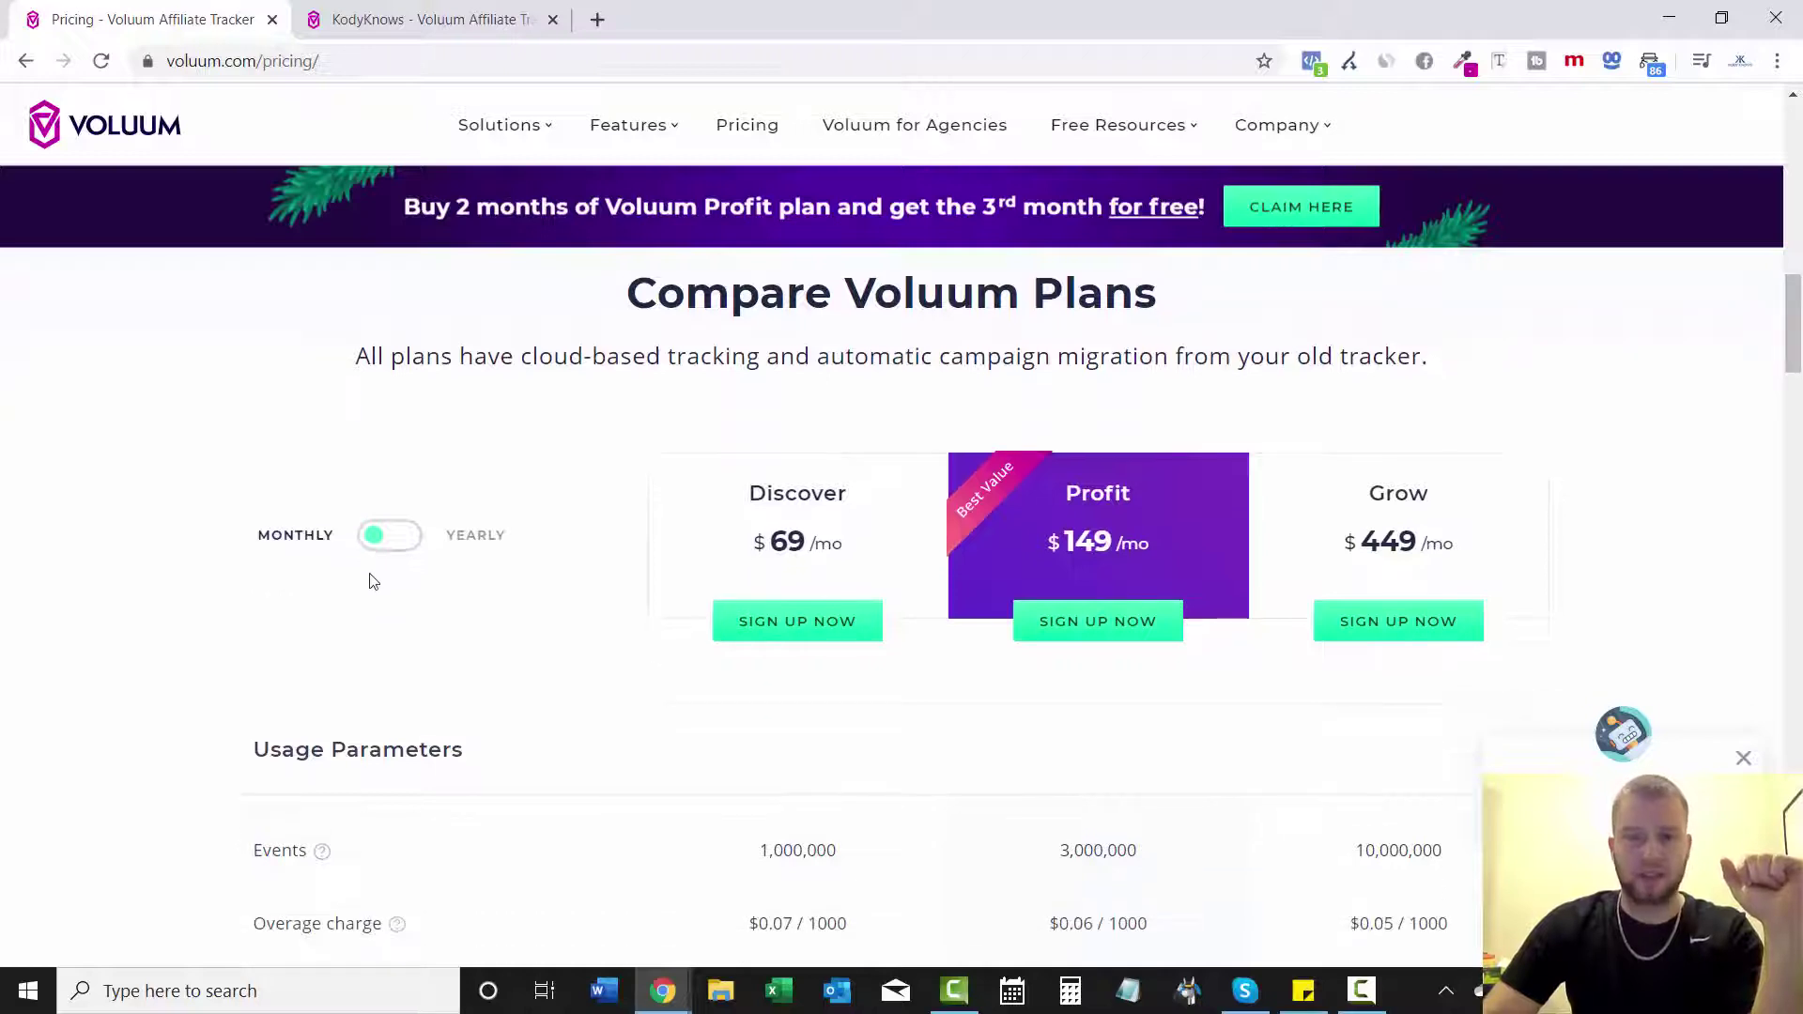
left_click(416, 547)
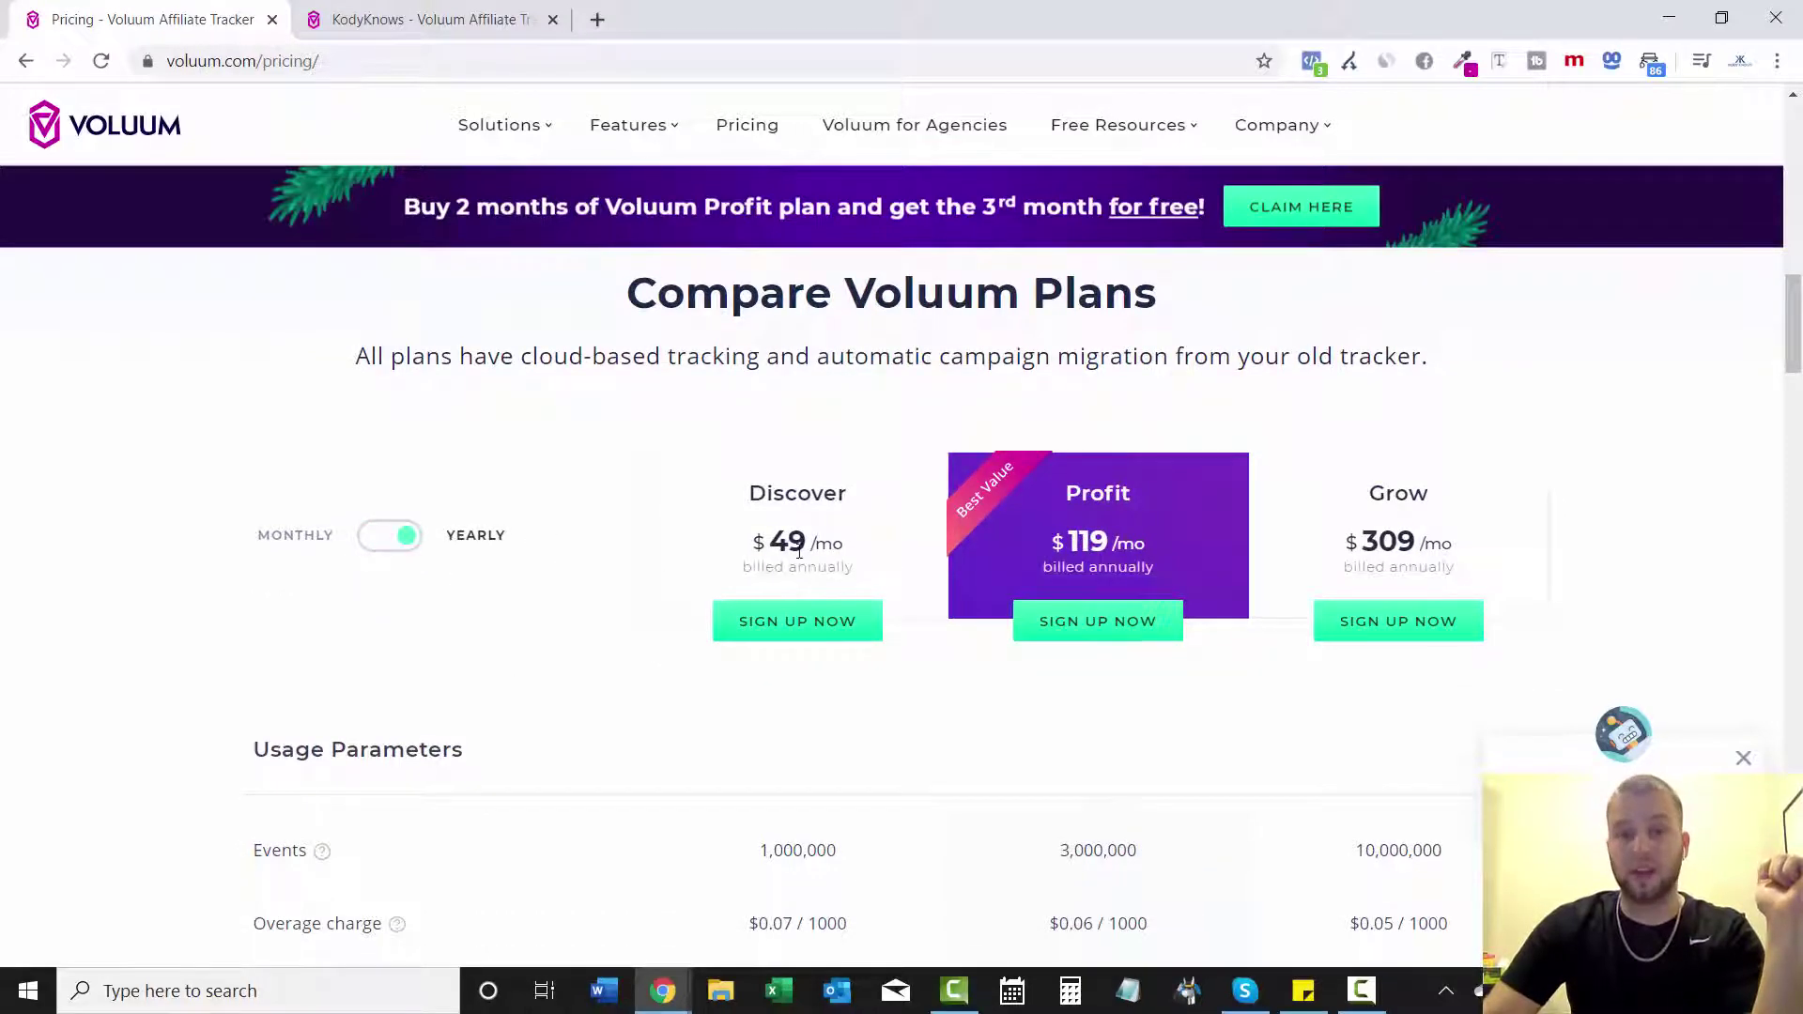
left_click(381, 555)
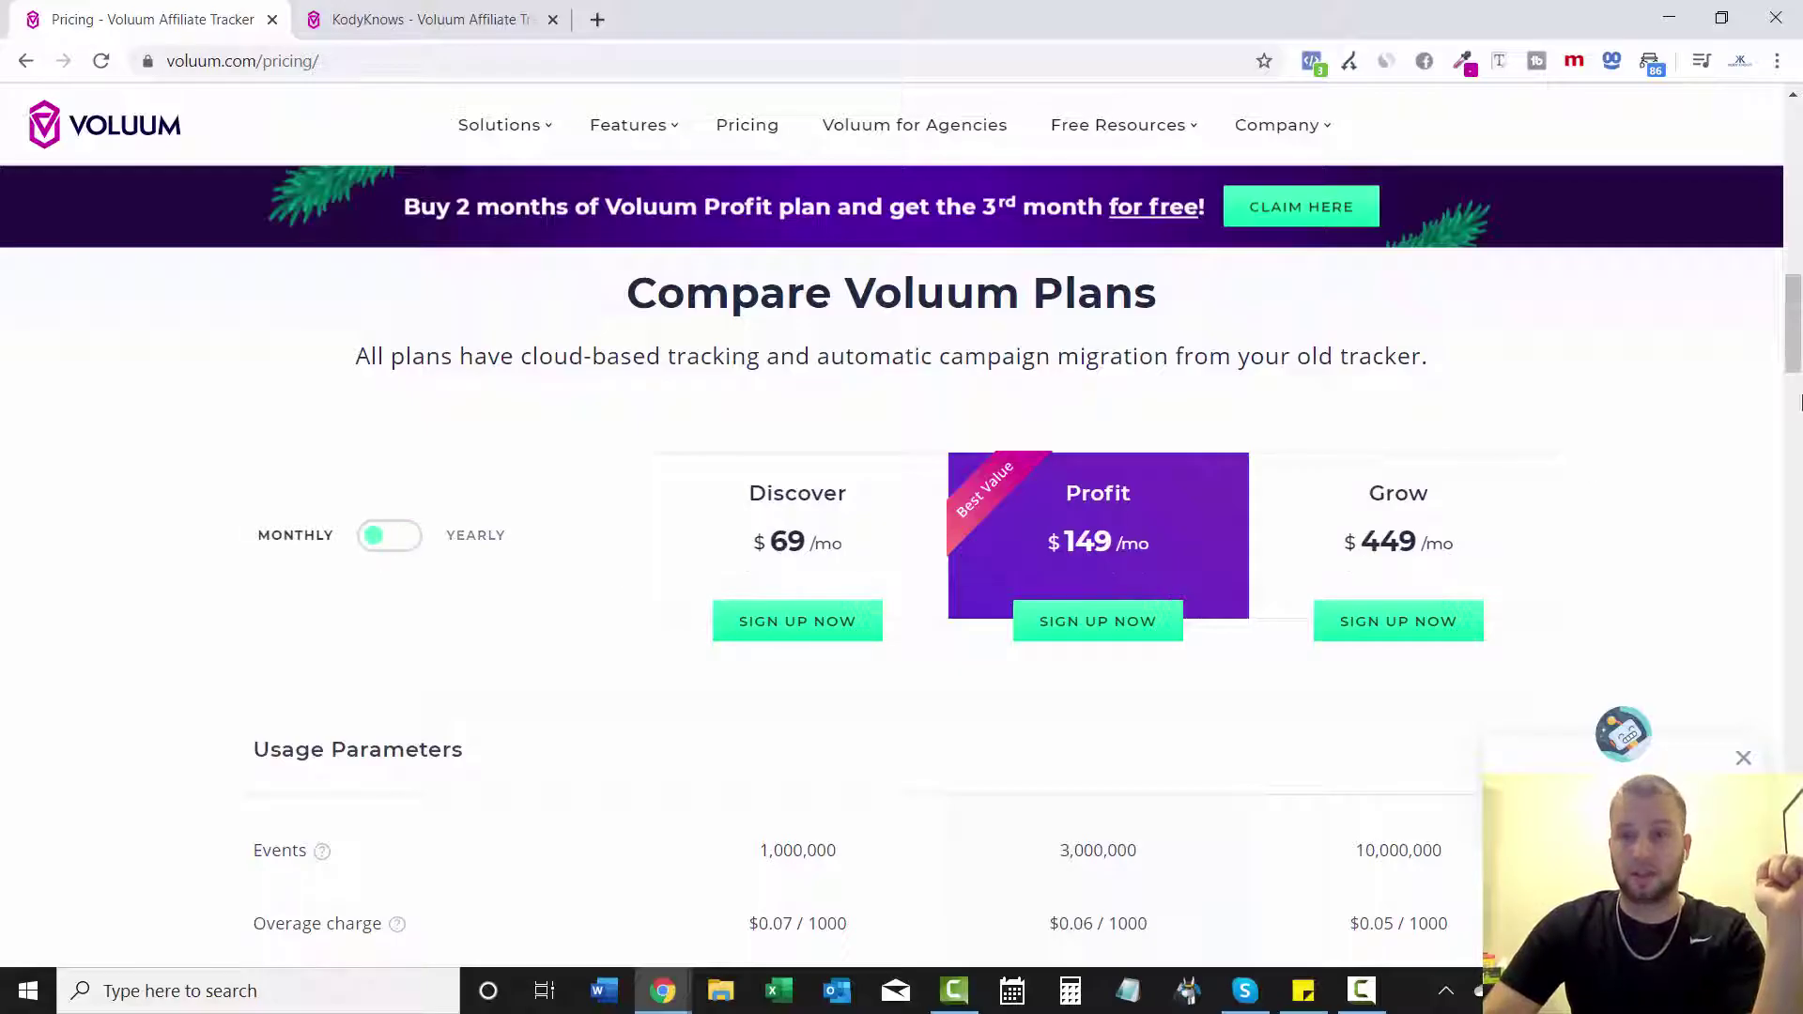
left_click(391, 552)
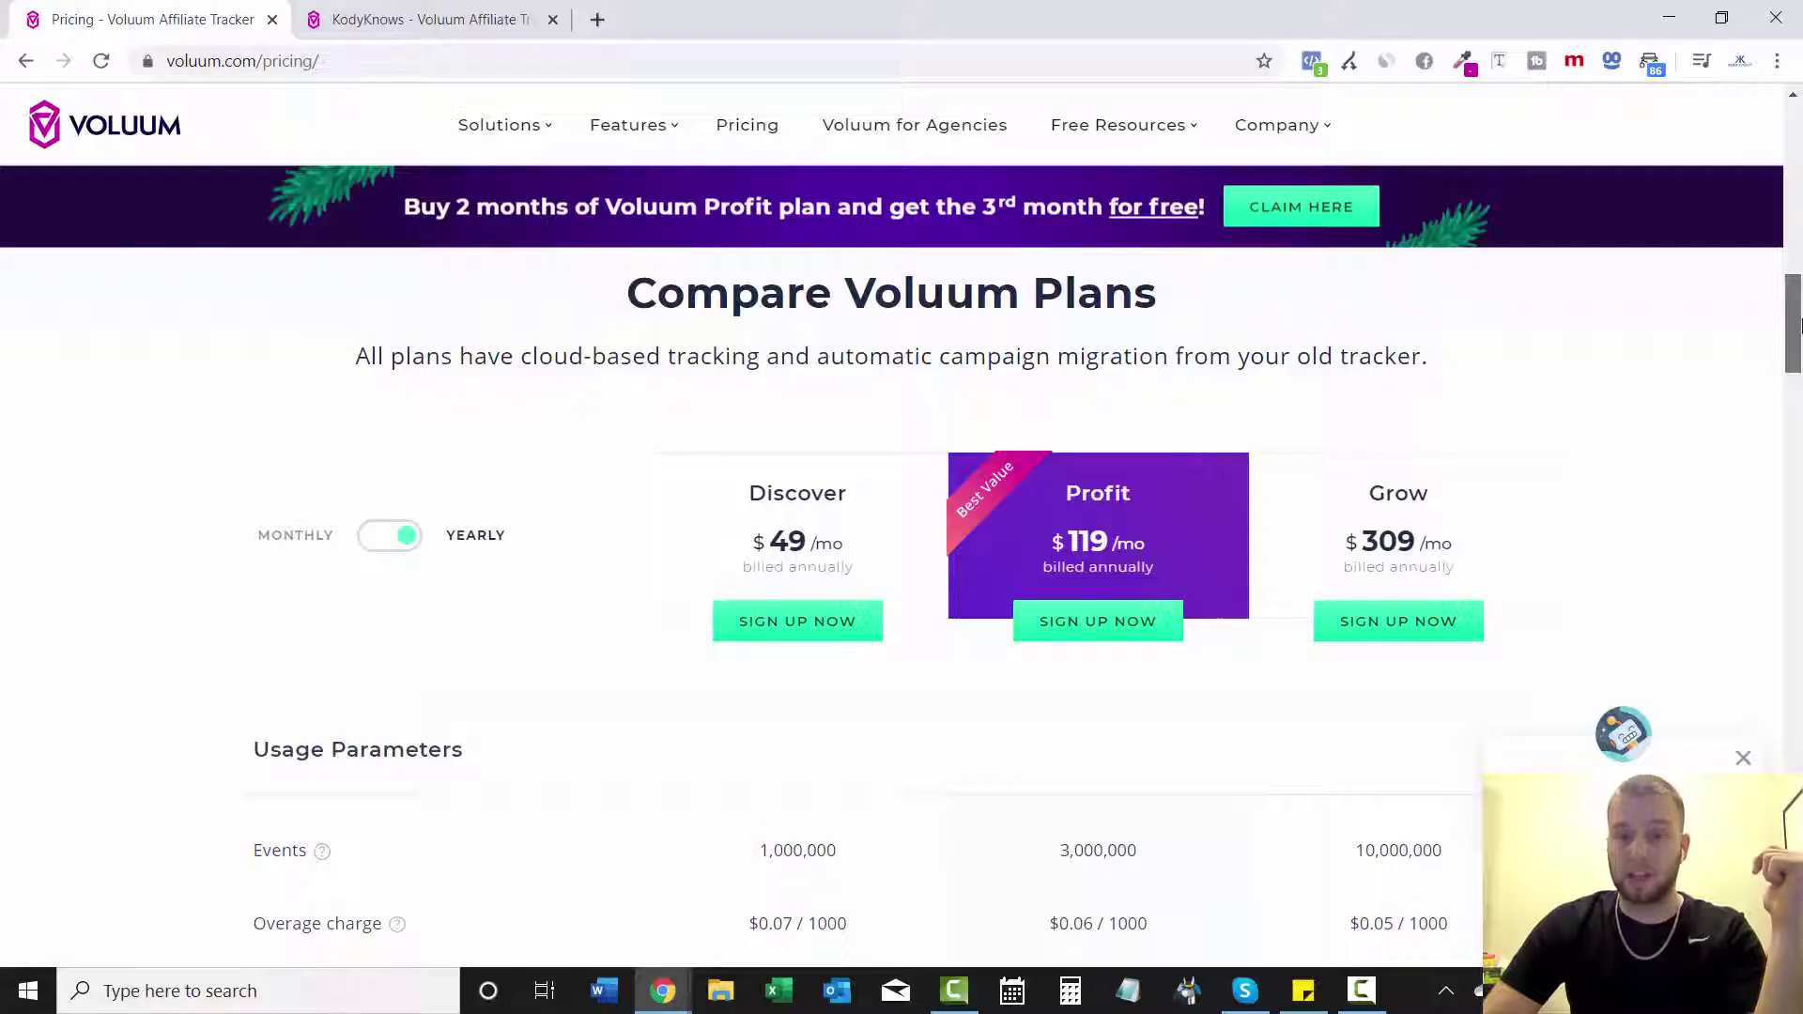
scroll(1800, 326, "down", 1)
right_click(1800, 326)
key("Escape")
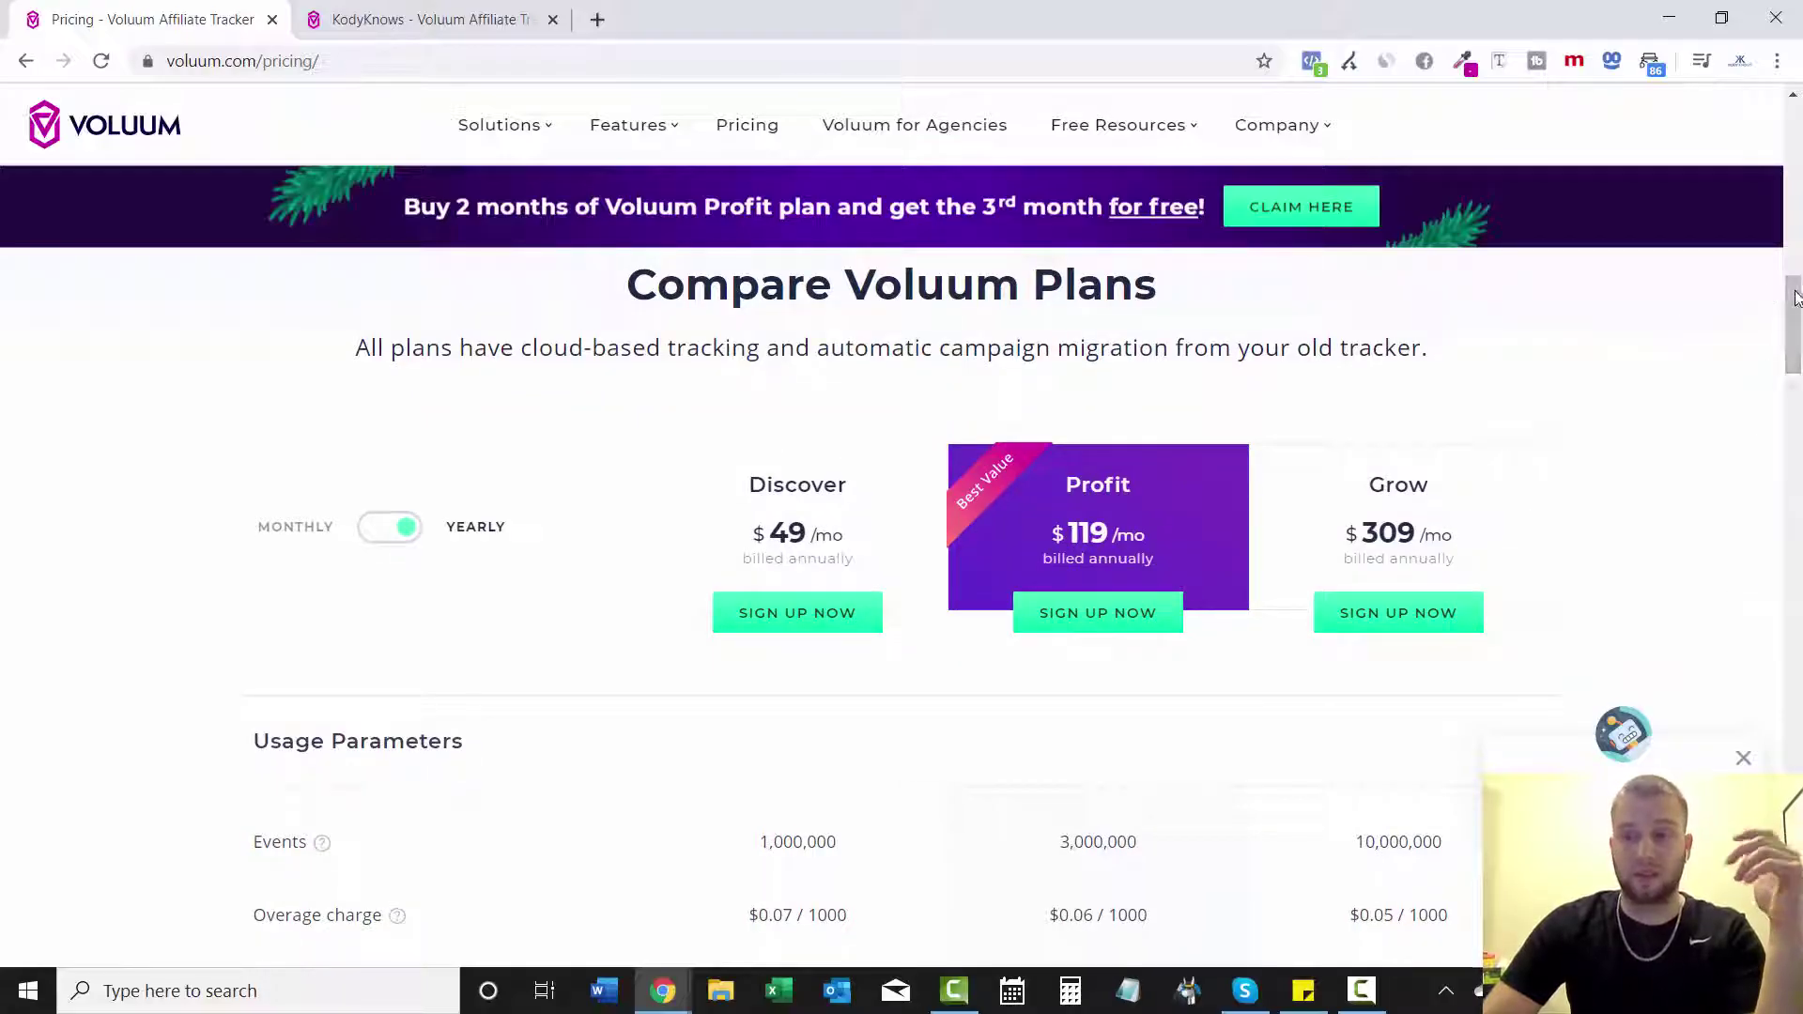
left_click_drag(1800, 325, 1800, 165)
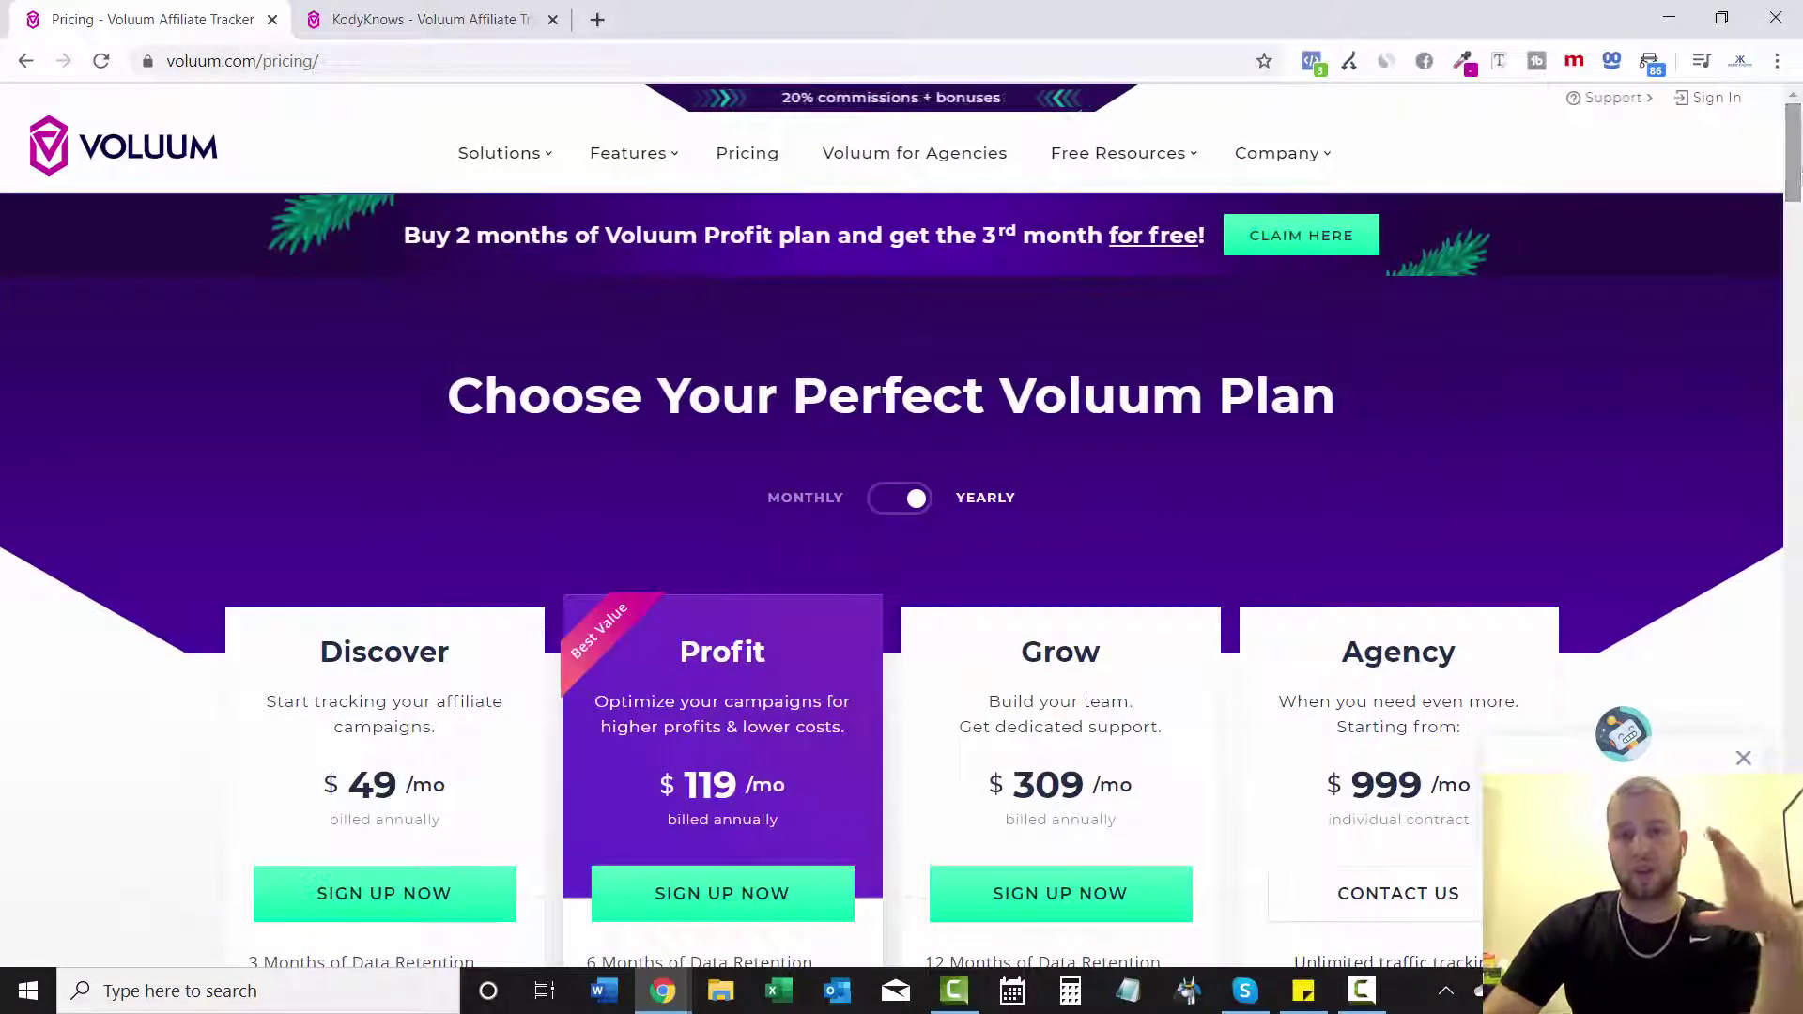
- Switch to the KodyKnows partner offer page and scroll down to its promo video
left_click(530, 9)
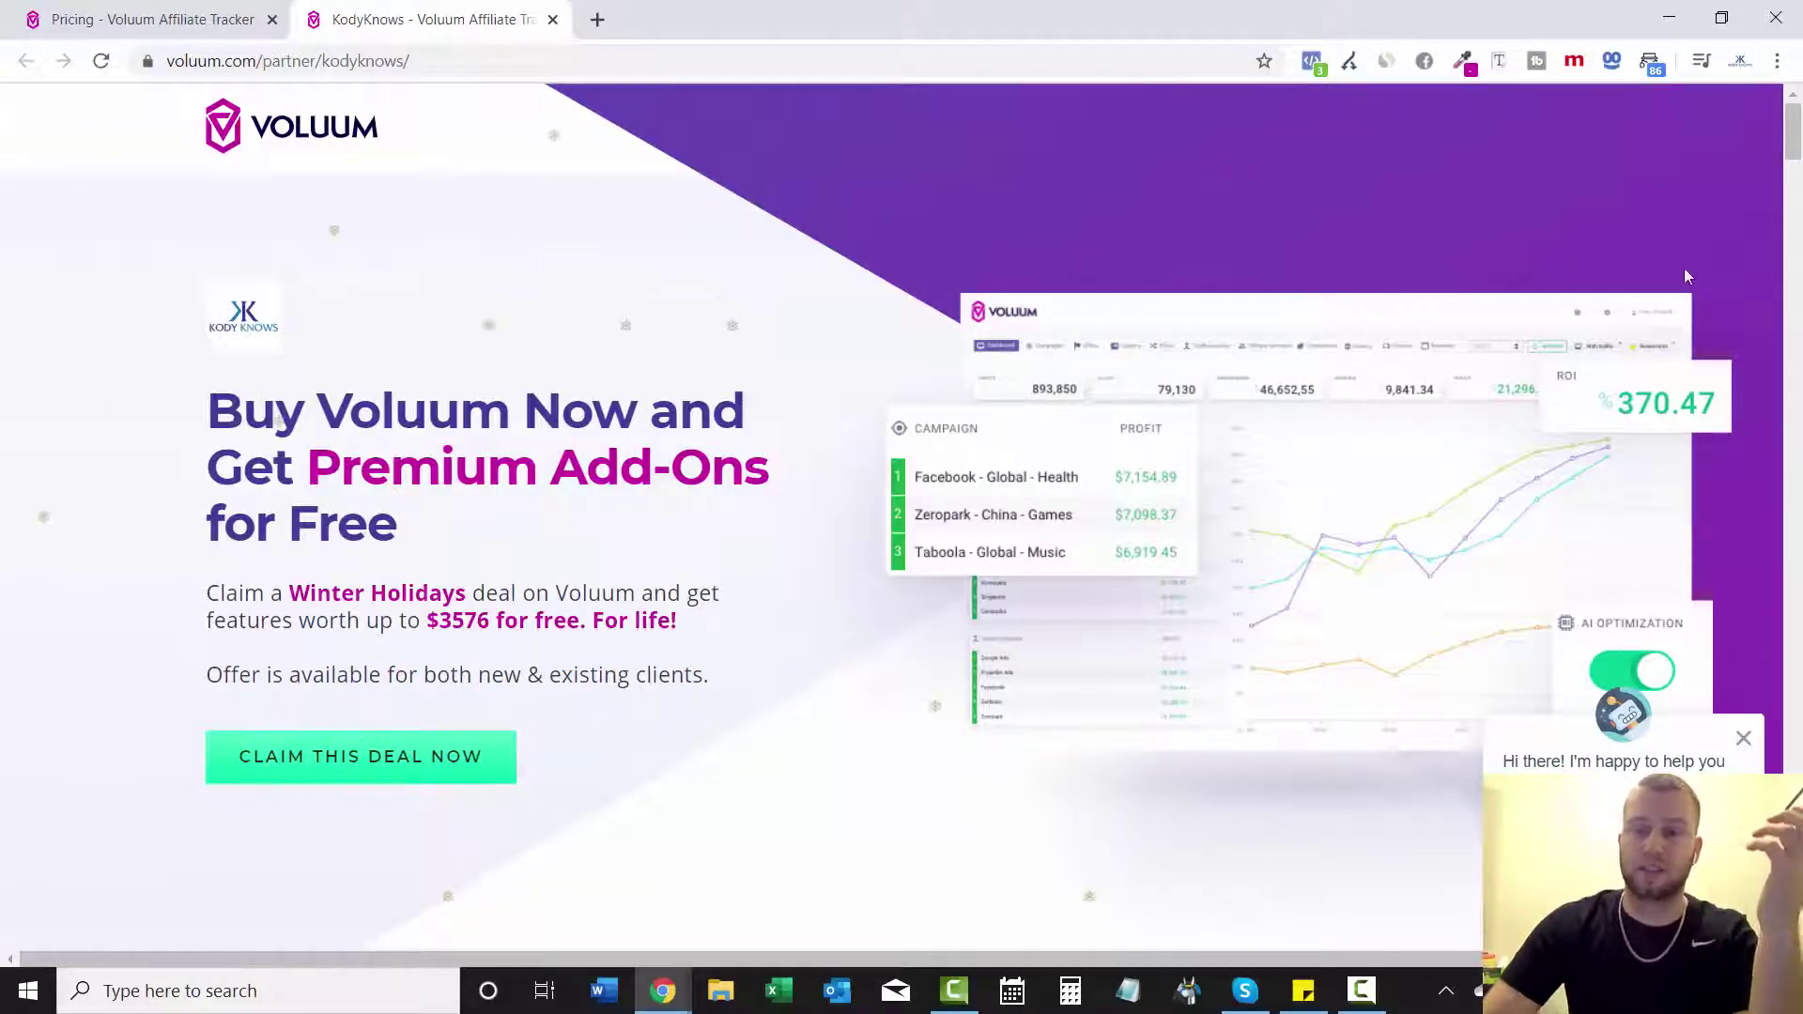
scroll(1780, 150, "down", 1)
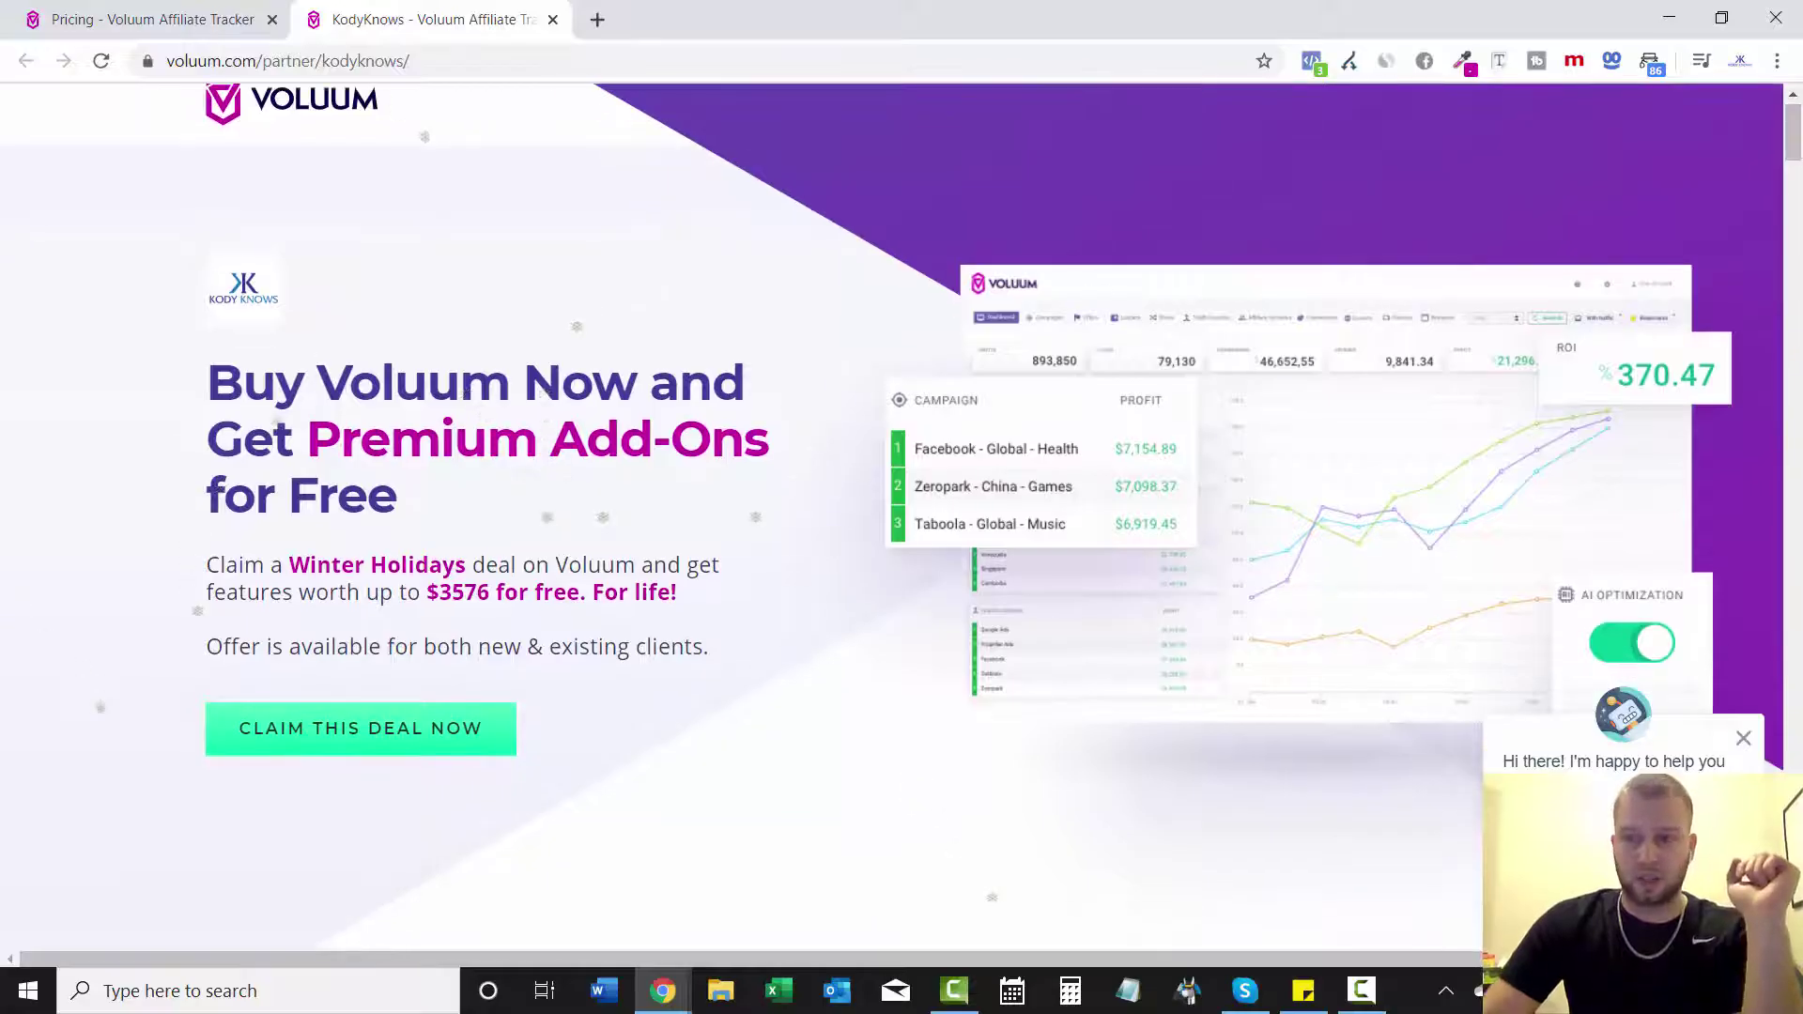
scroll(1796, 129, "up", 1)
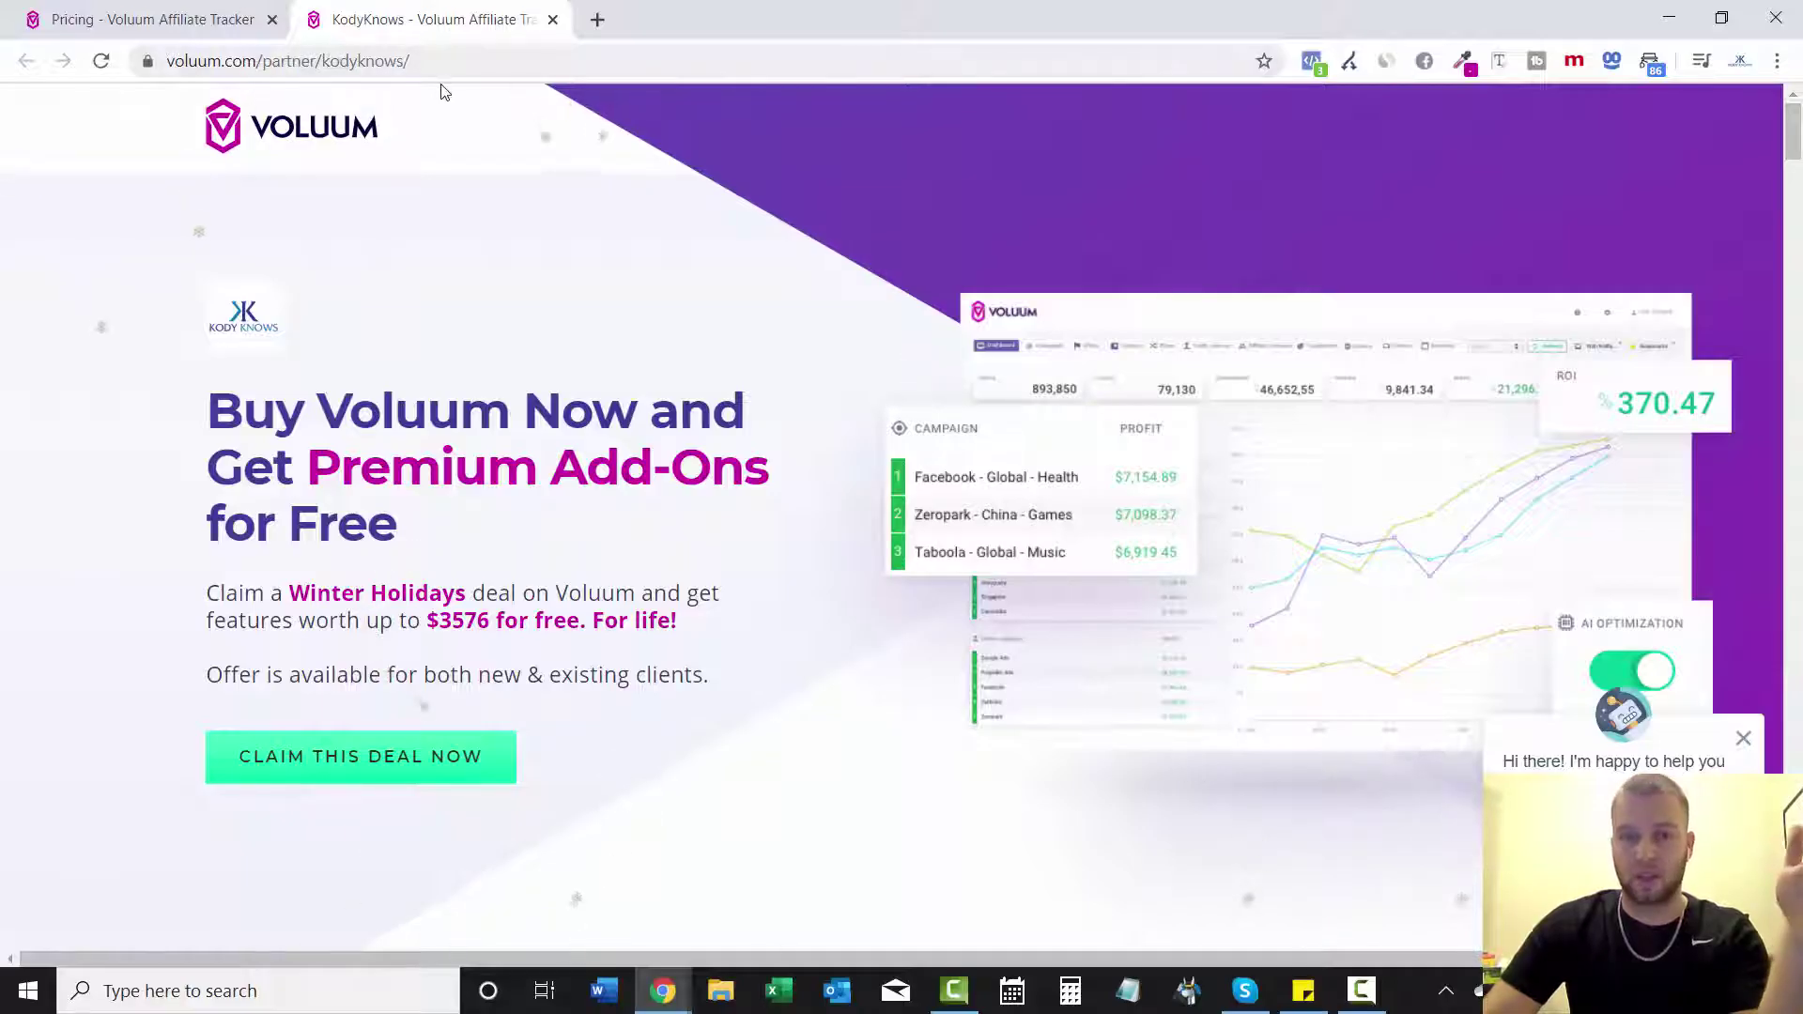
scroll(1793, 202, "down", 9)
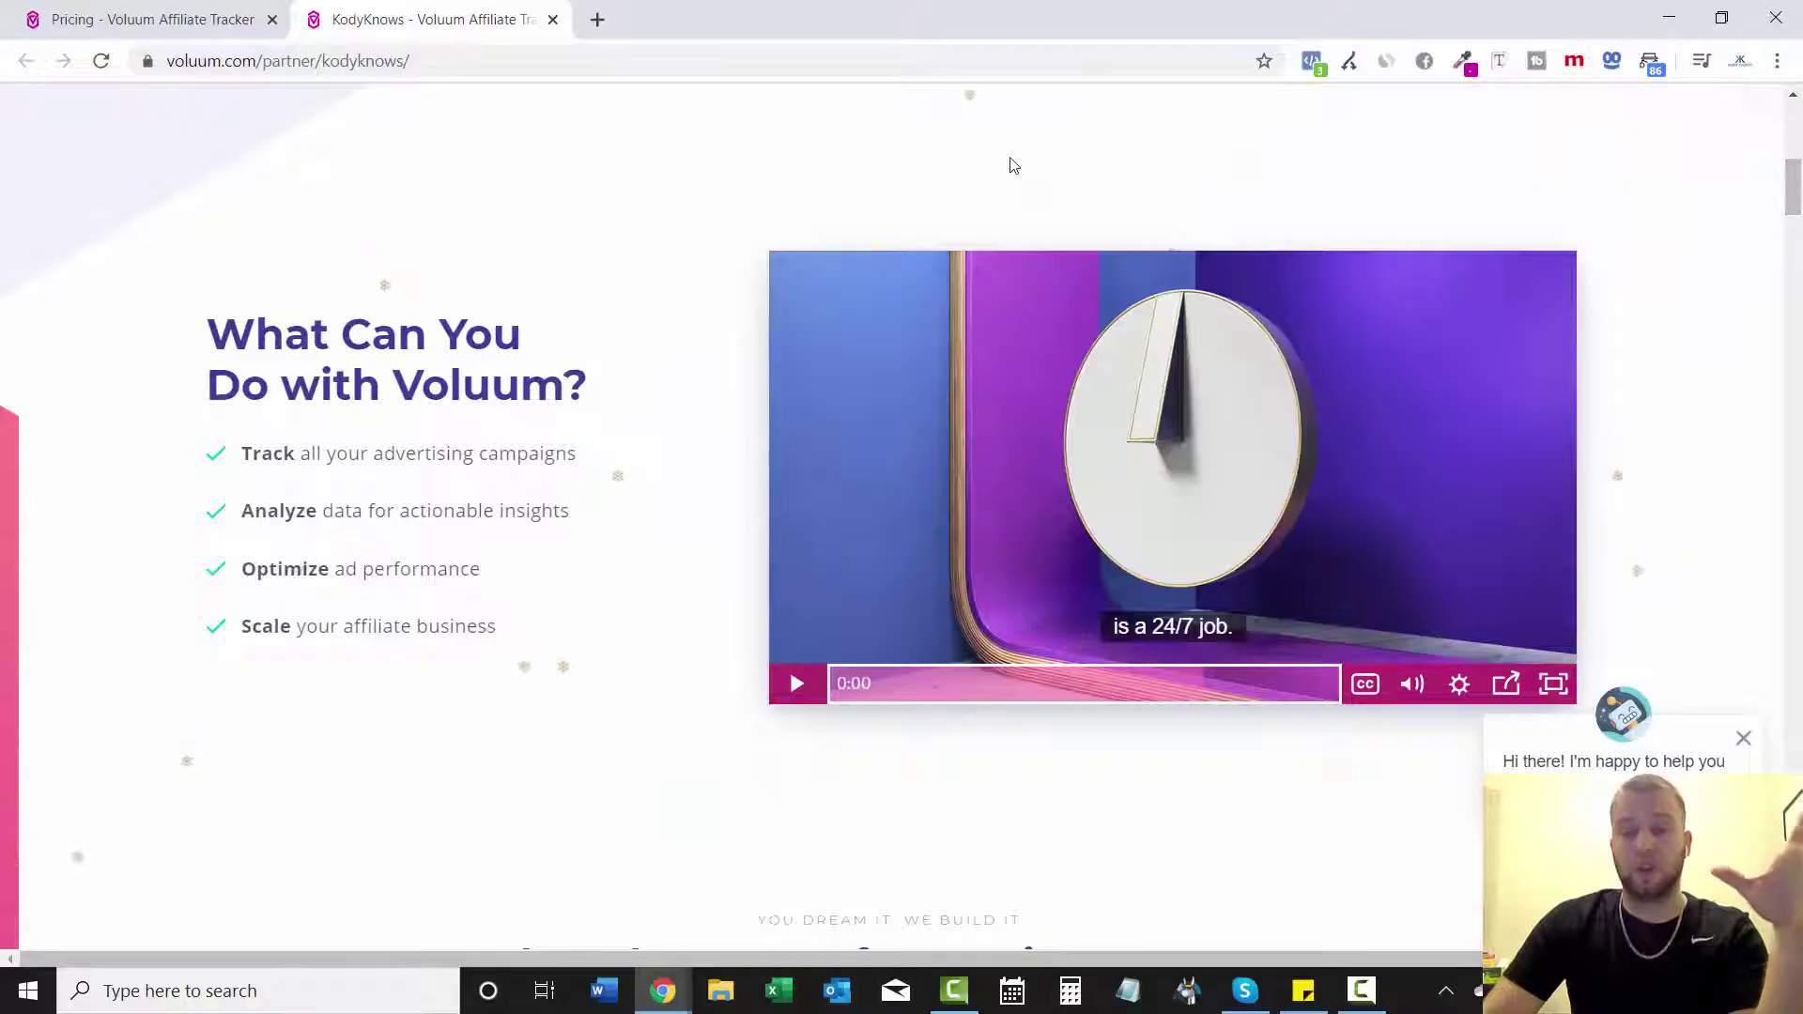
- Play the promo video, restart it from the beginning, then pause it
left_click(1232, 690)
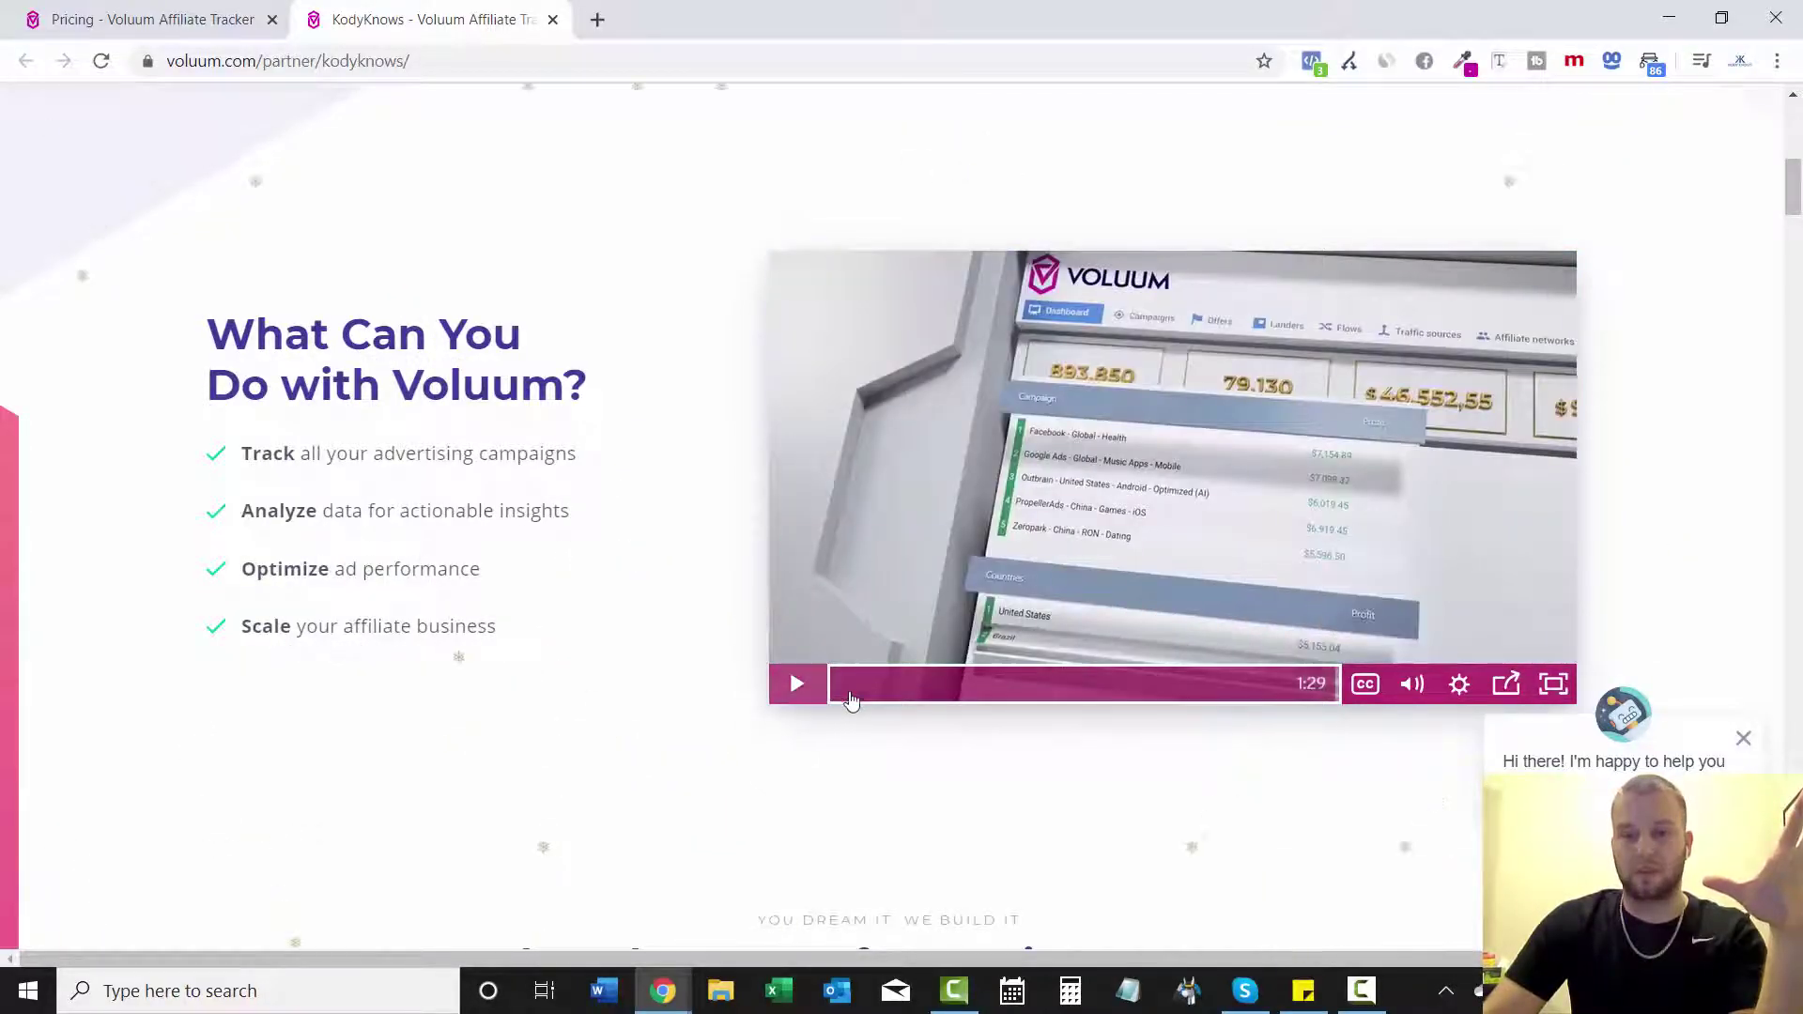
left_click(796, 693)
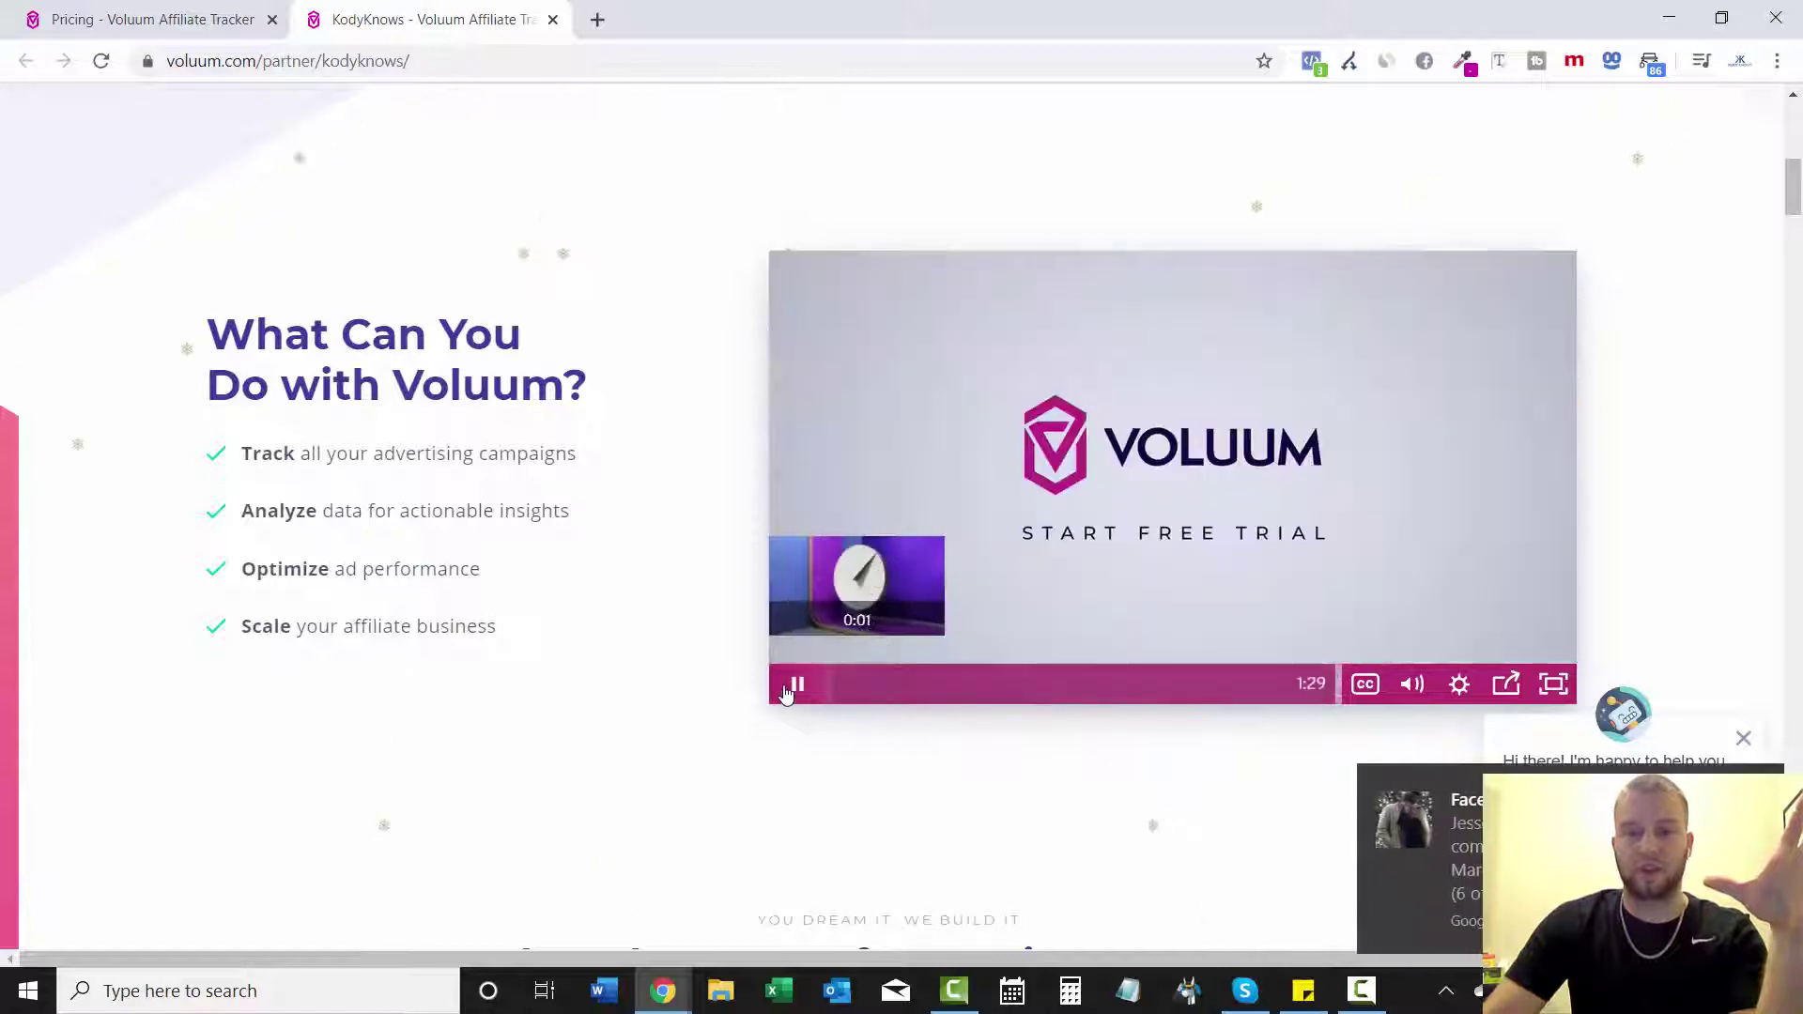
left_click(794, 685)
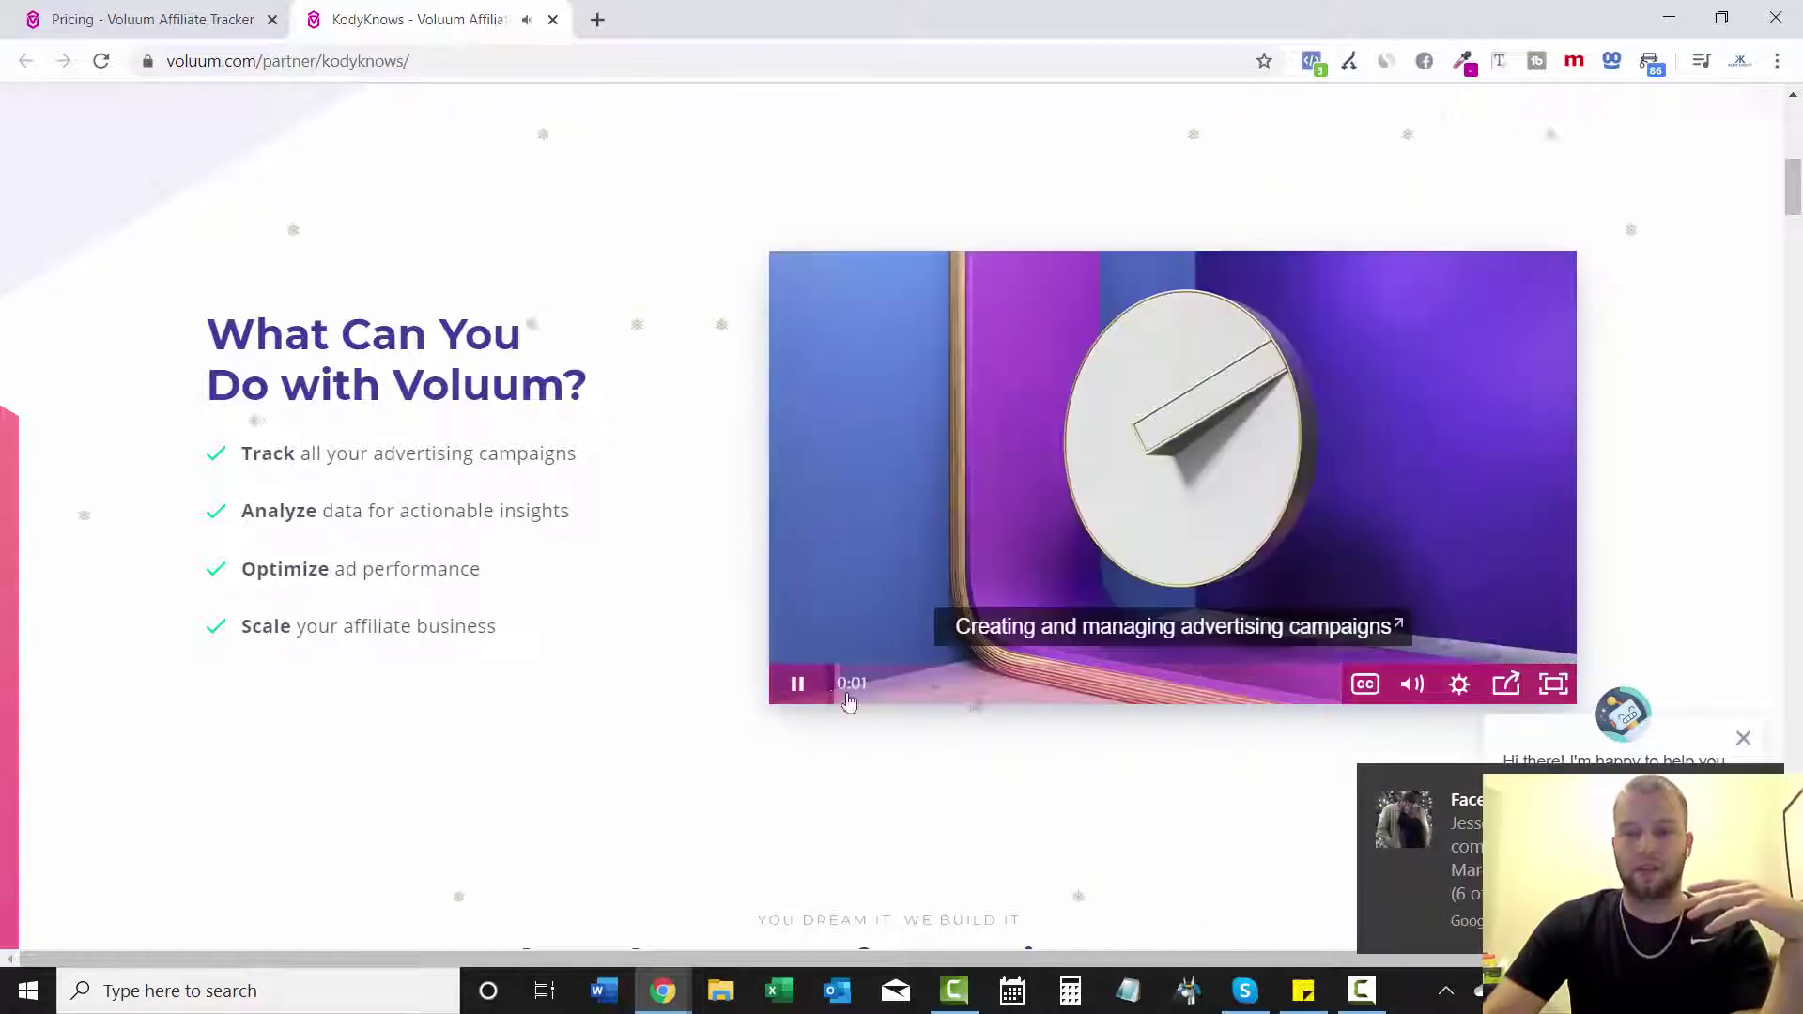
left_click(796, 693)
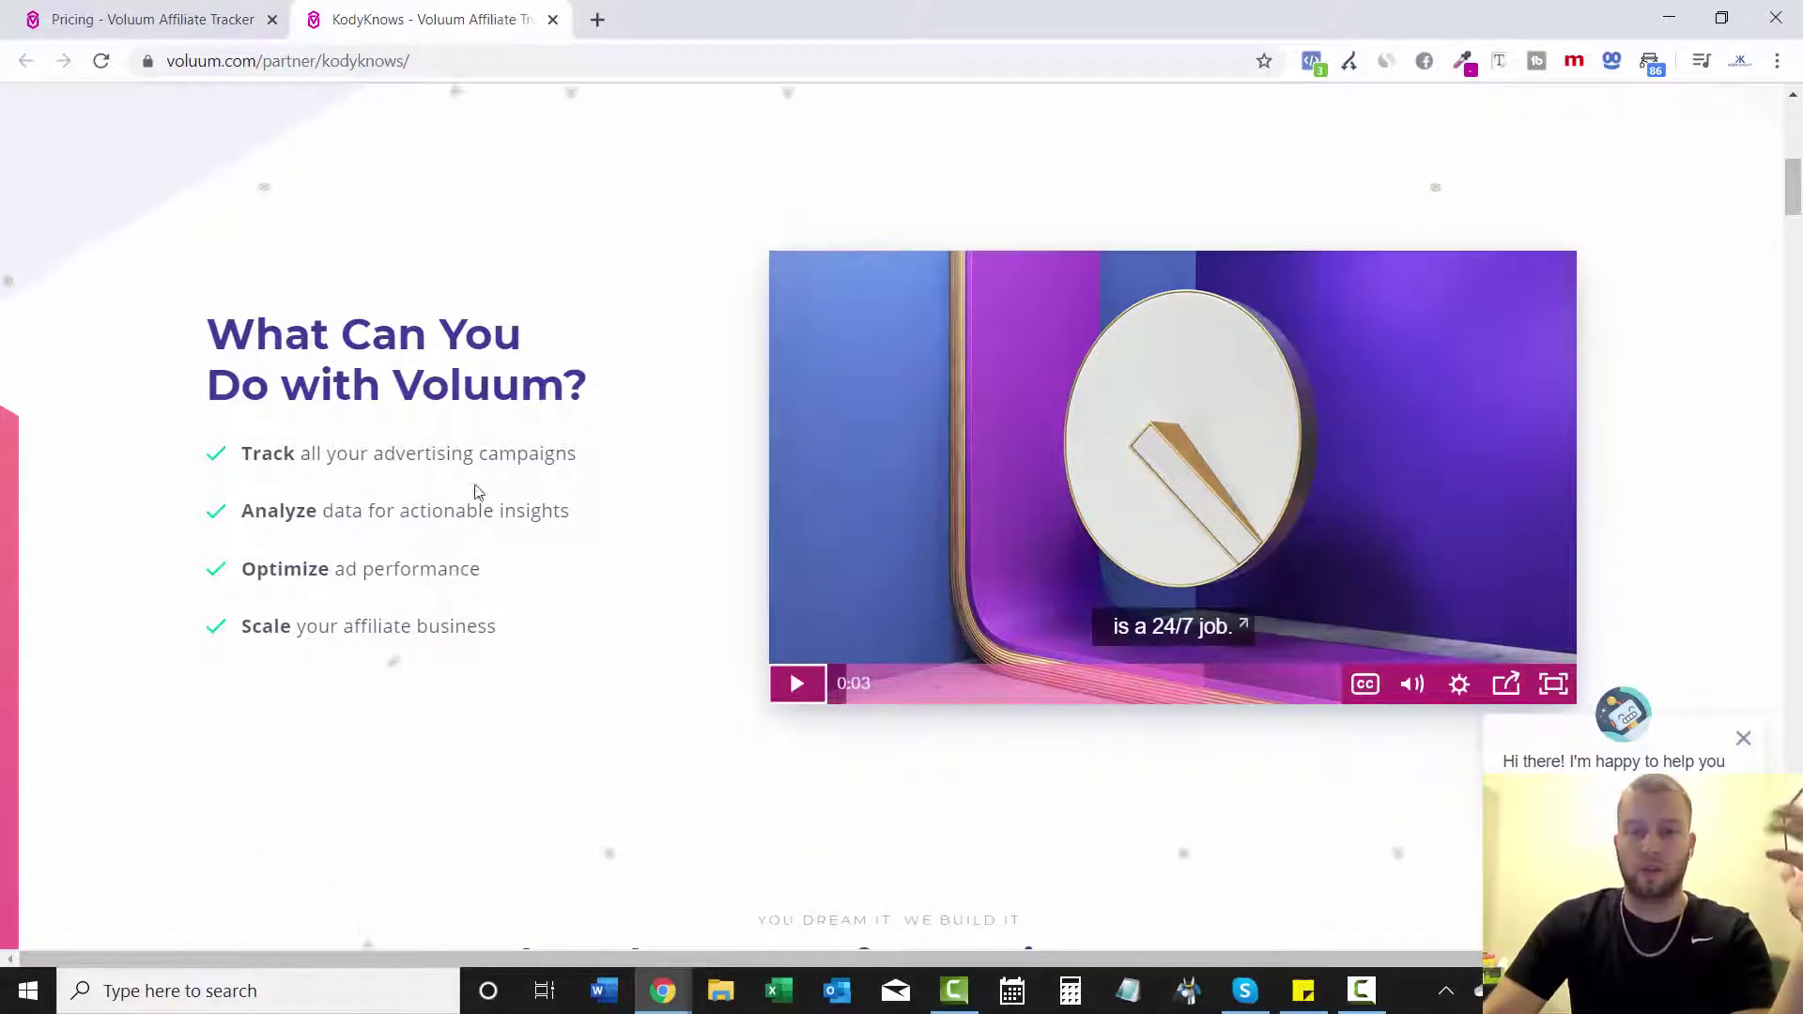
- Scroll the KodyKnows page to the awards and discounted plans: Discover $62, Profit $138, Grow $417
left_click_drag(1794, 209, 1793, 263)
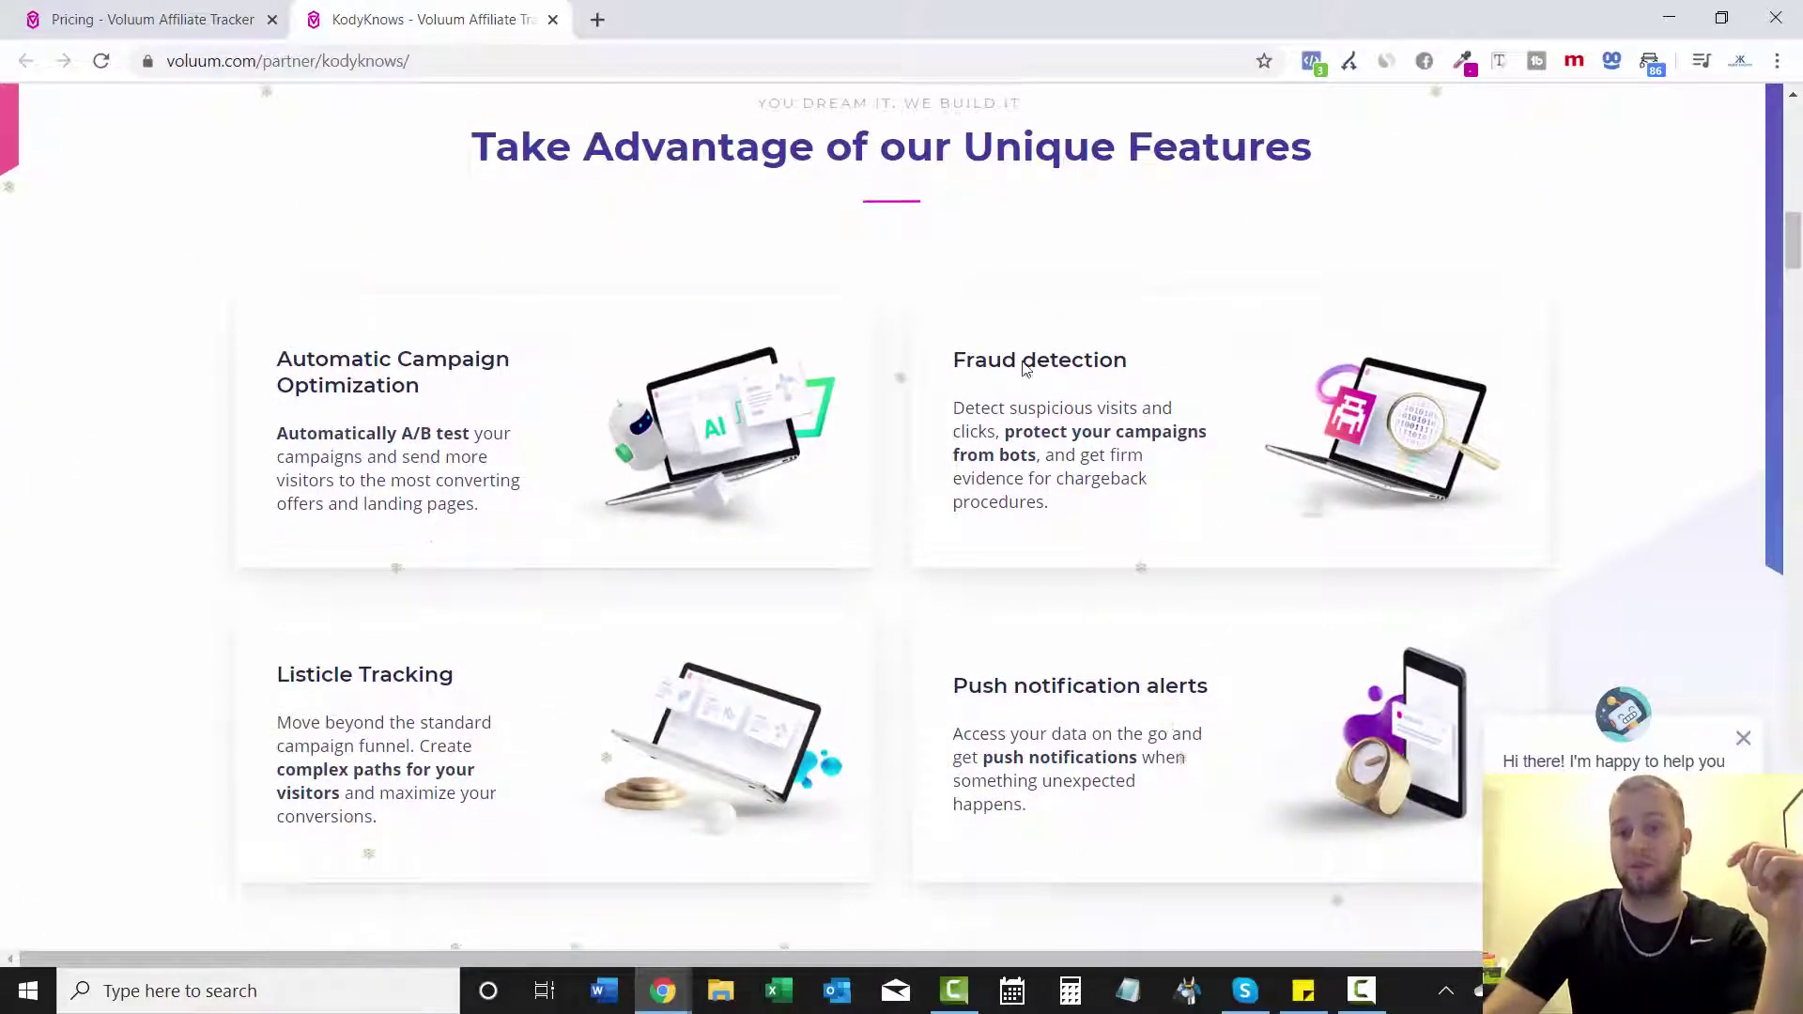
left_click_drag(1793, 252, 1795, 289)
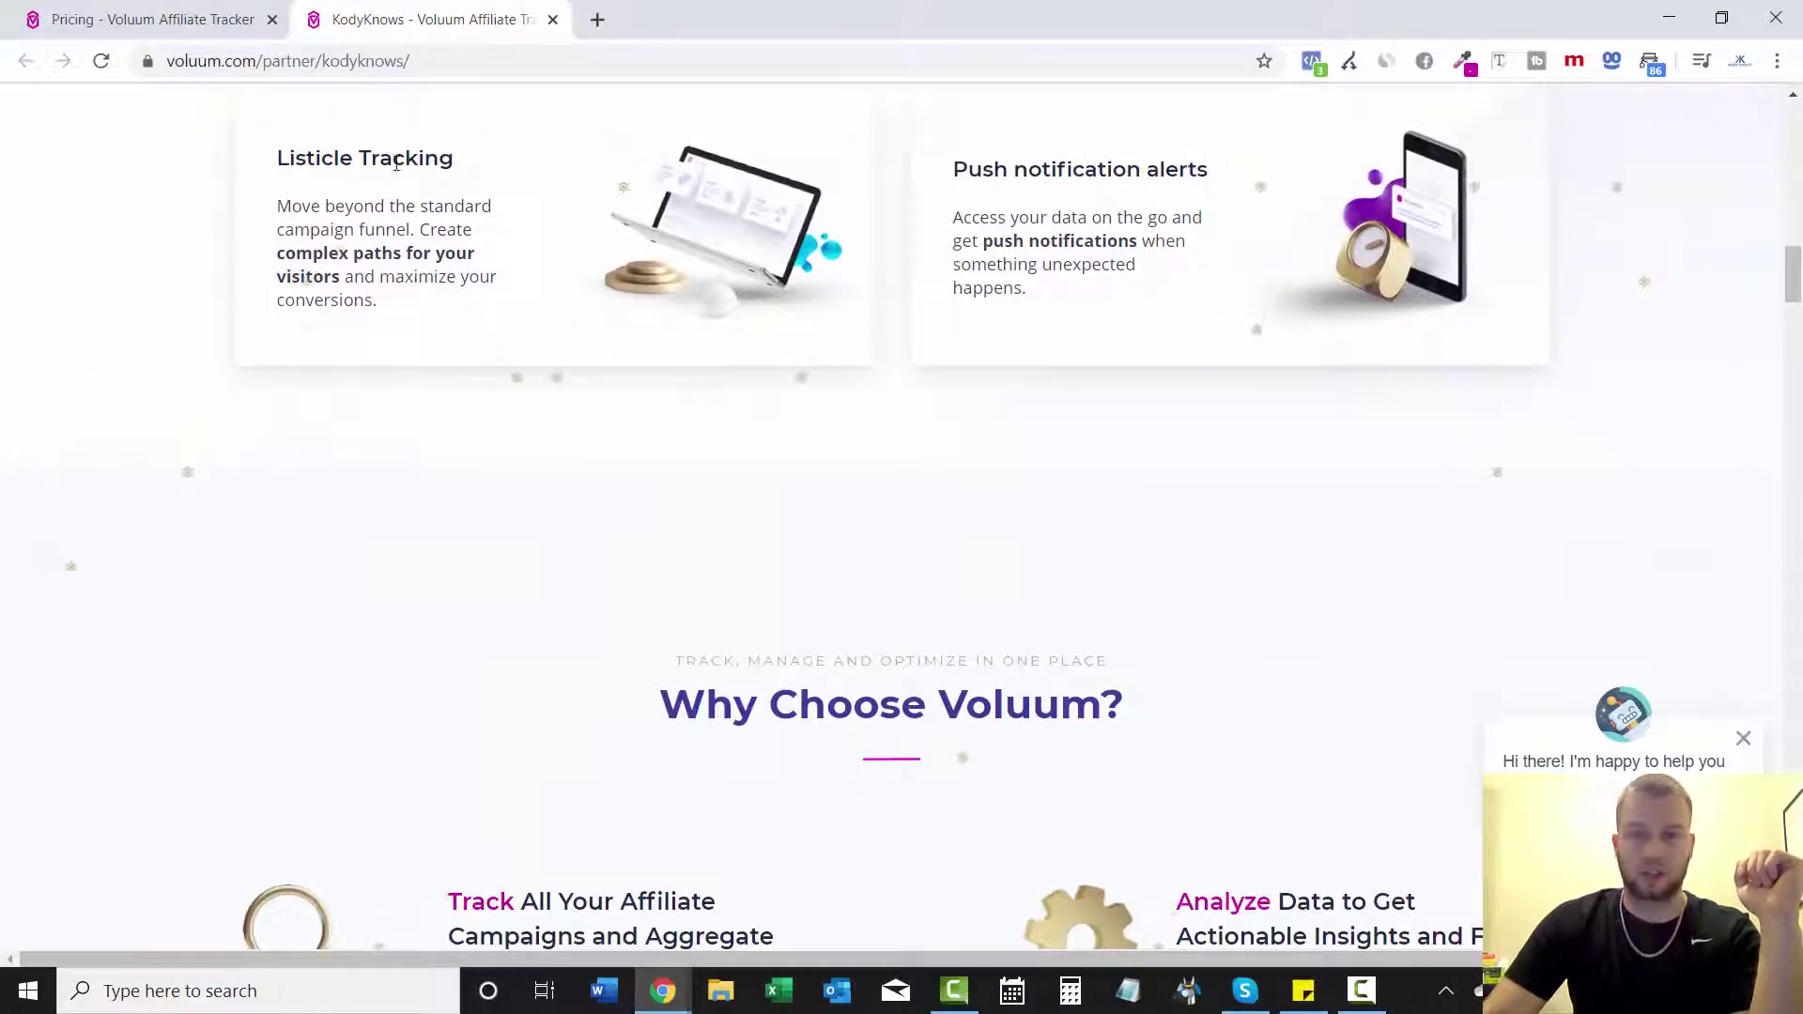
scroll(1799, 318, "down", 6)
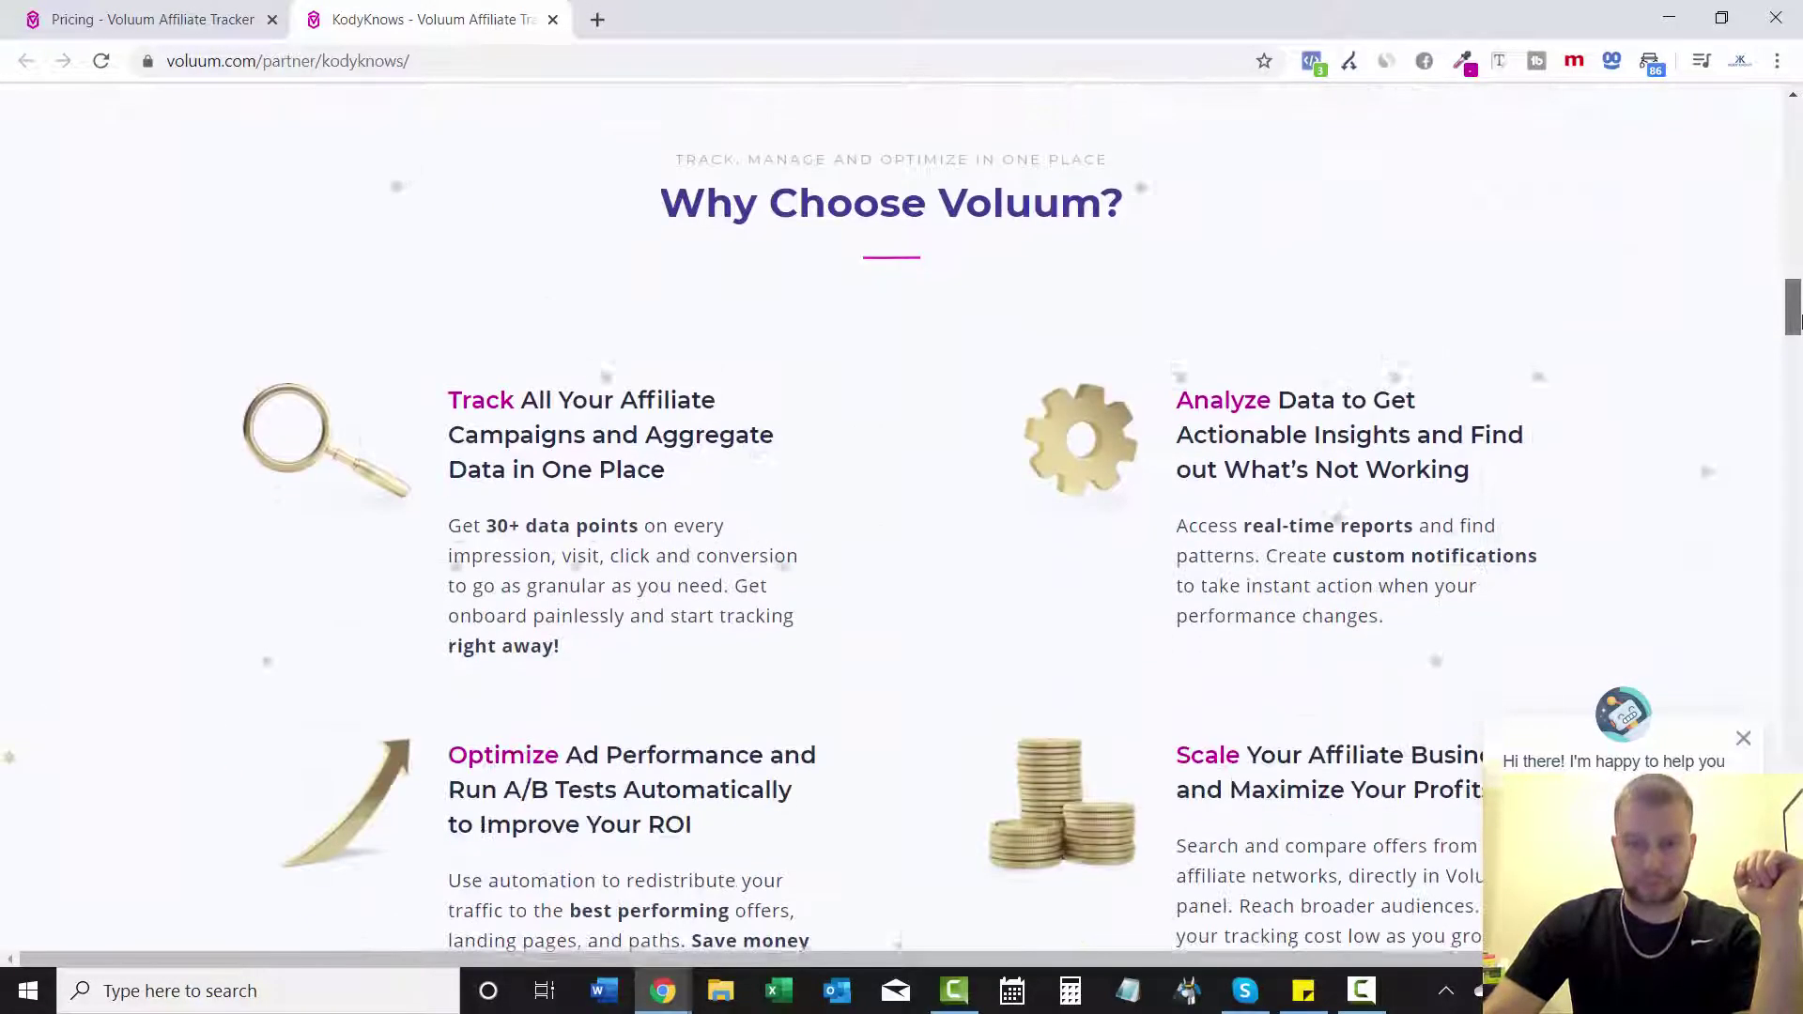
left_click_drag(1794, 326, 1775, 464)
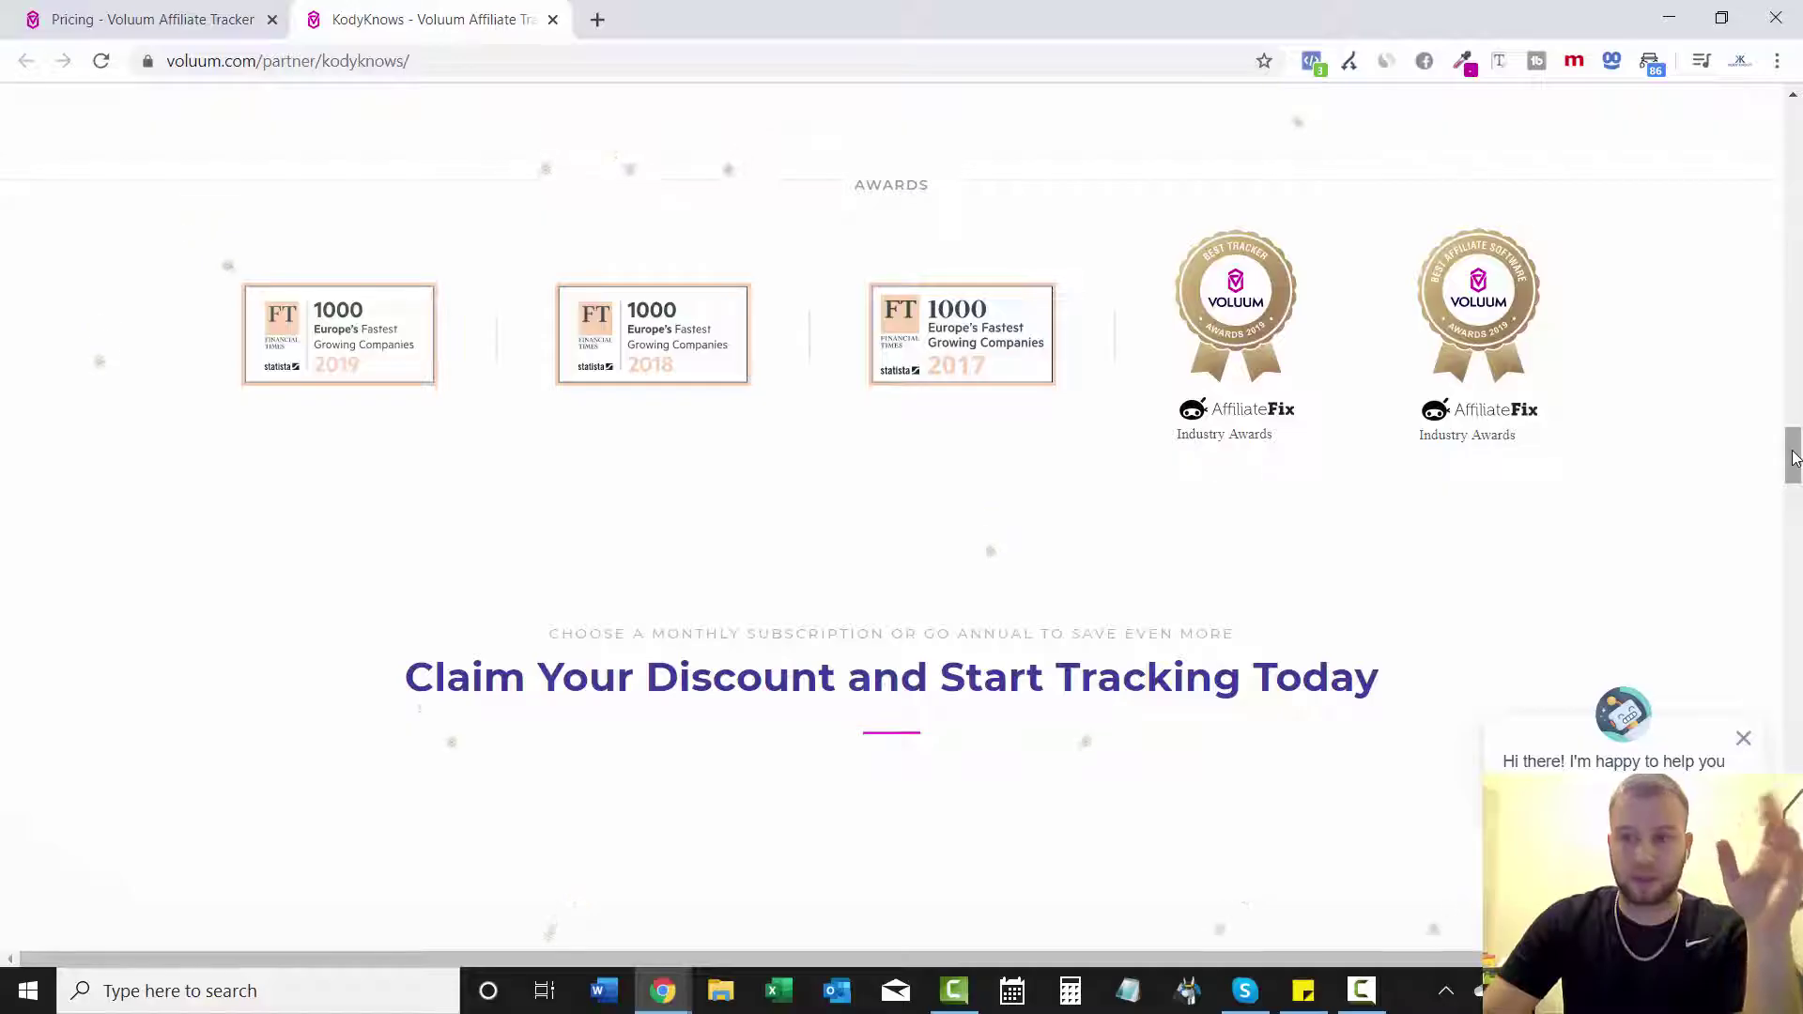
left_click_drag(1793, 457, 1798, 478)
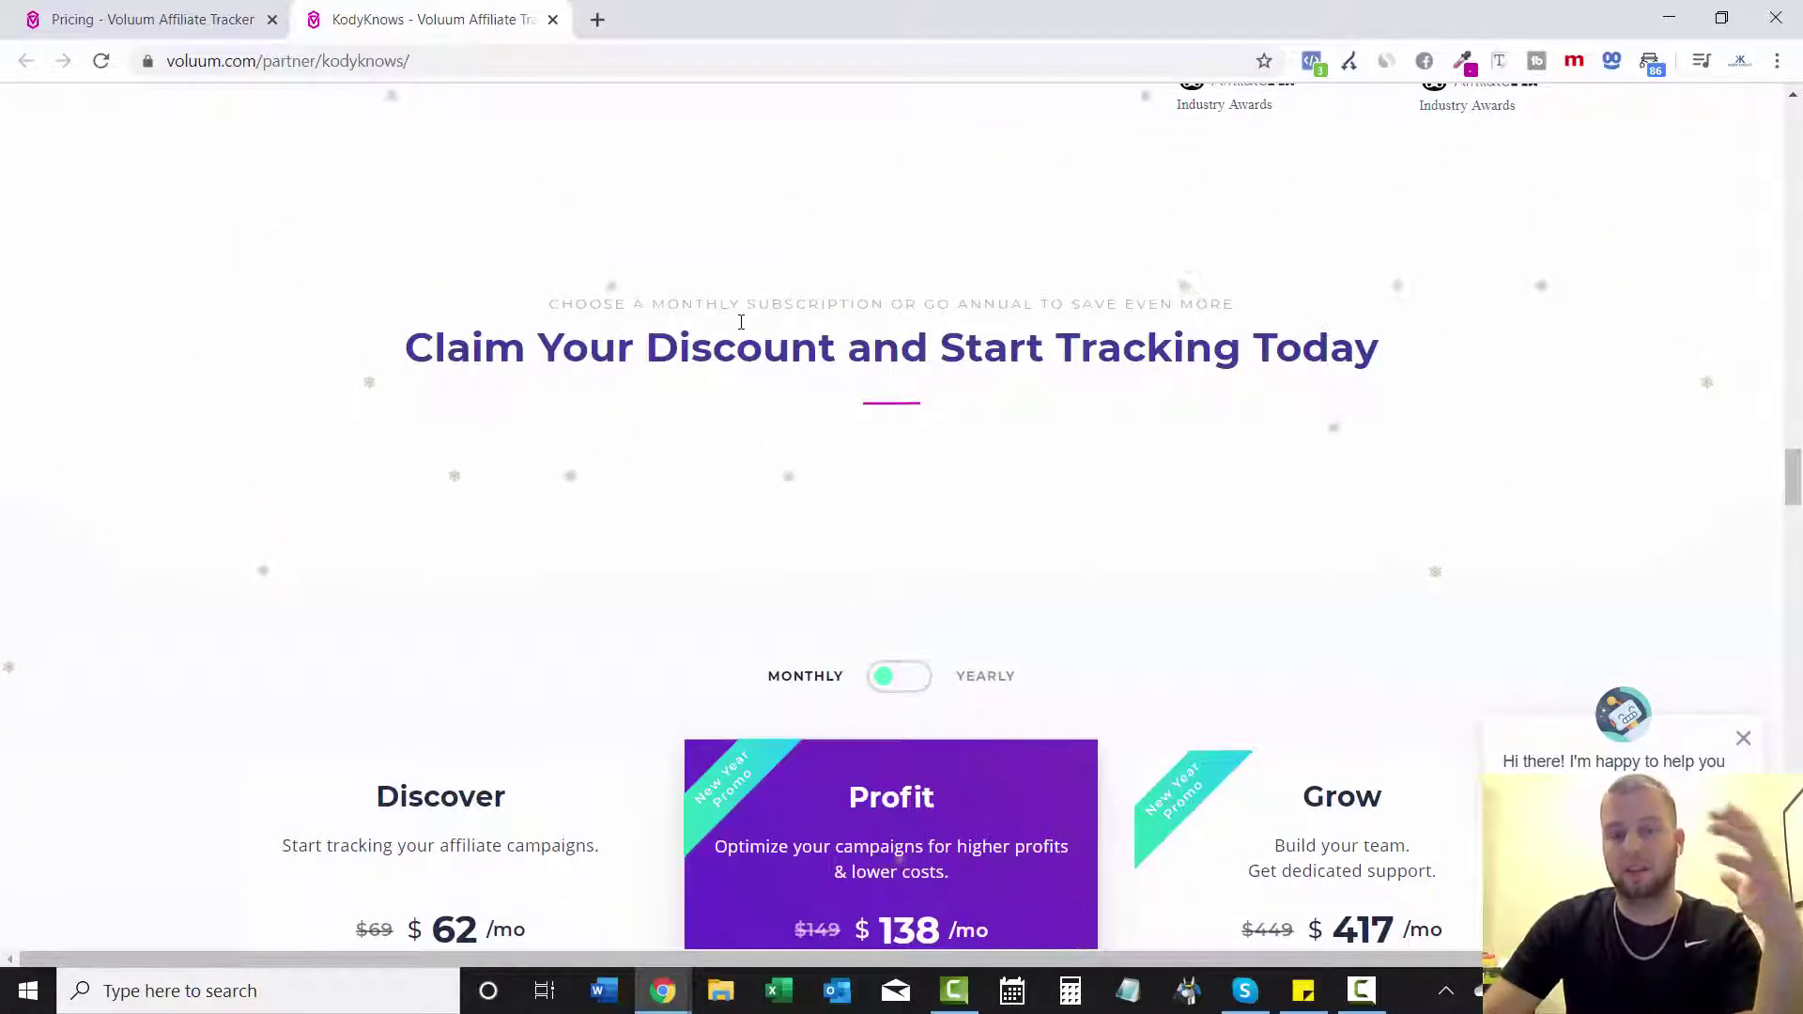
- Compare the partner page's discounted 62/138/417 prices against the standard Pricing tab's 69/149/449 prices
scroll(1795, 483, "down", 5)
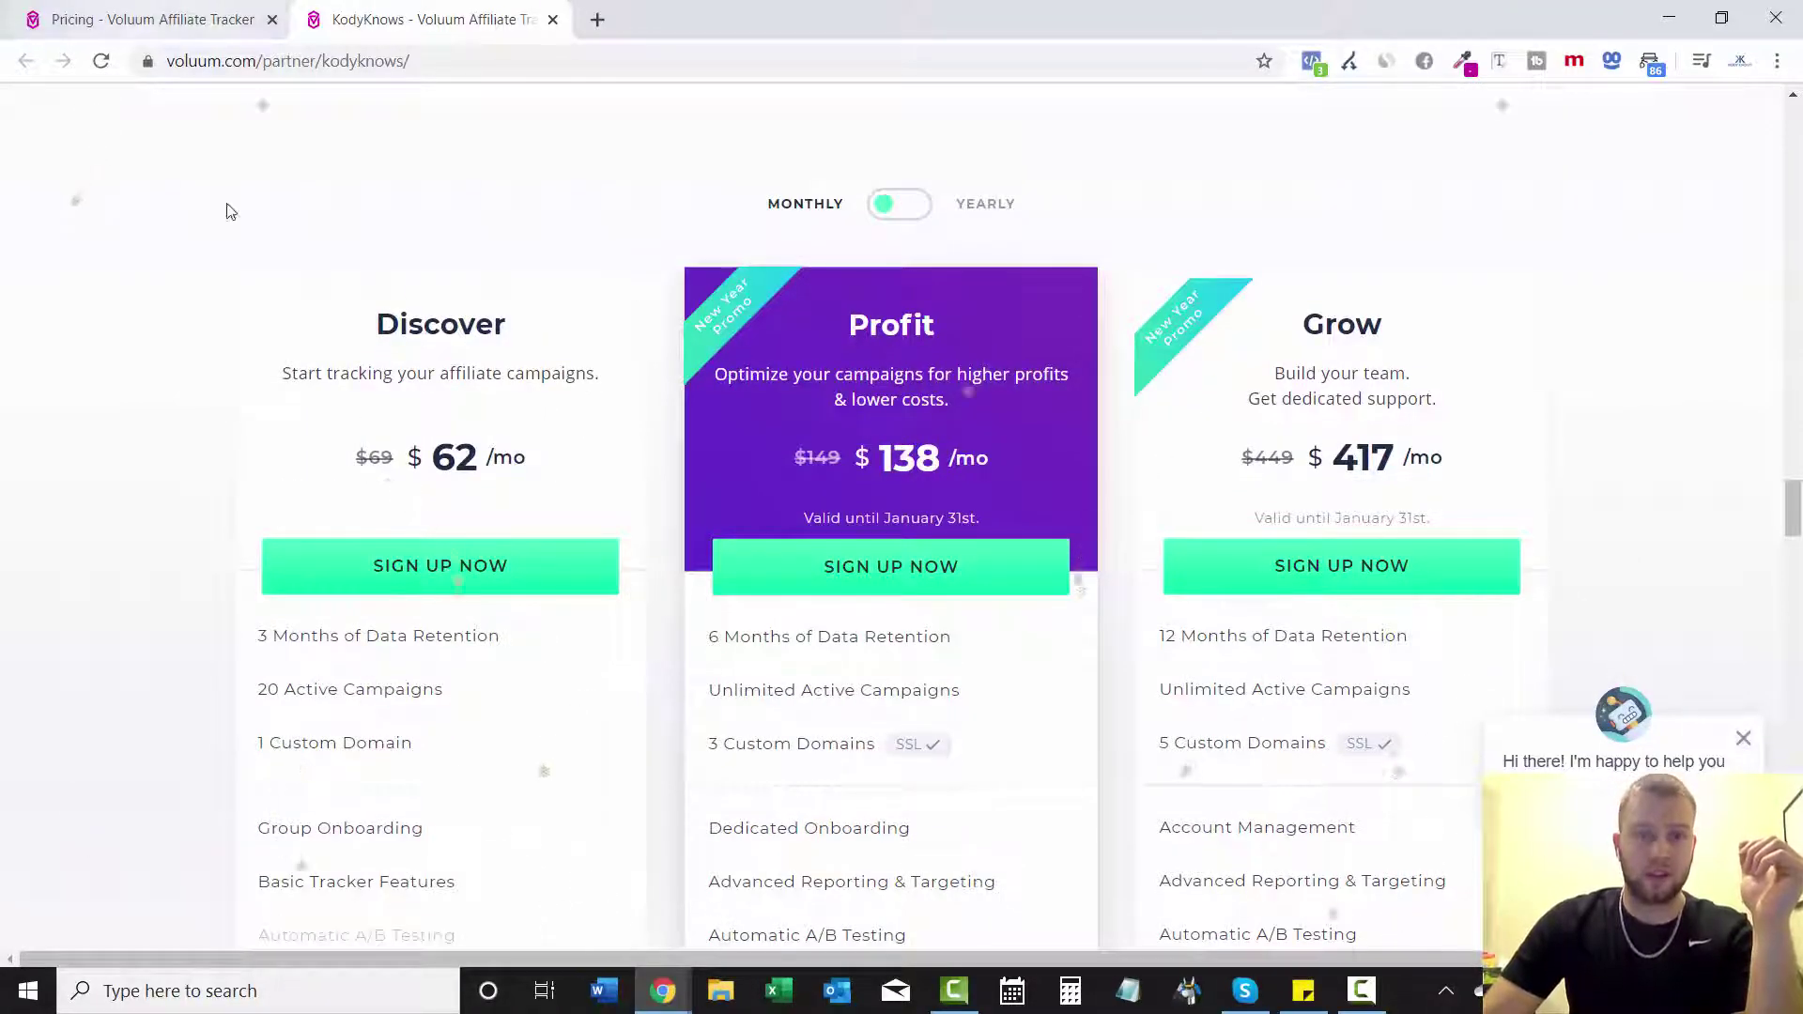
left_click(120, 23)
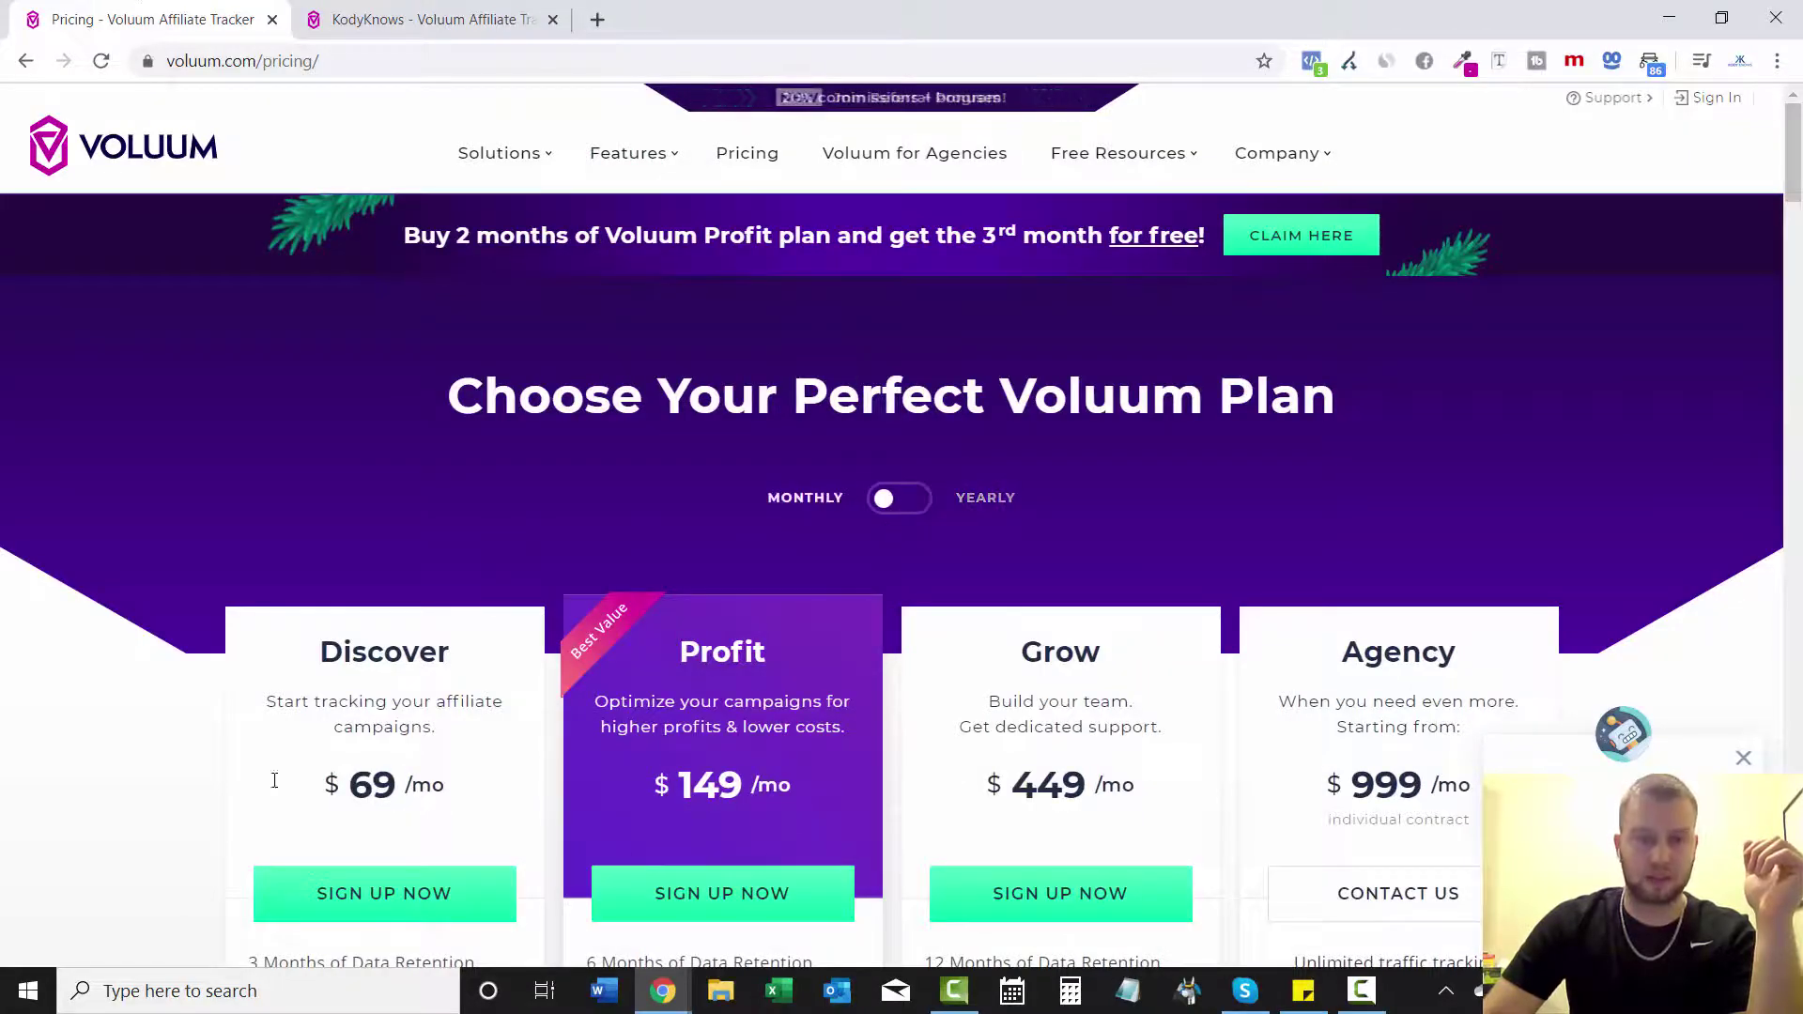
left_click(432, 20)
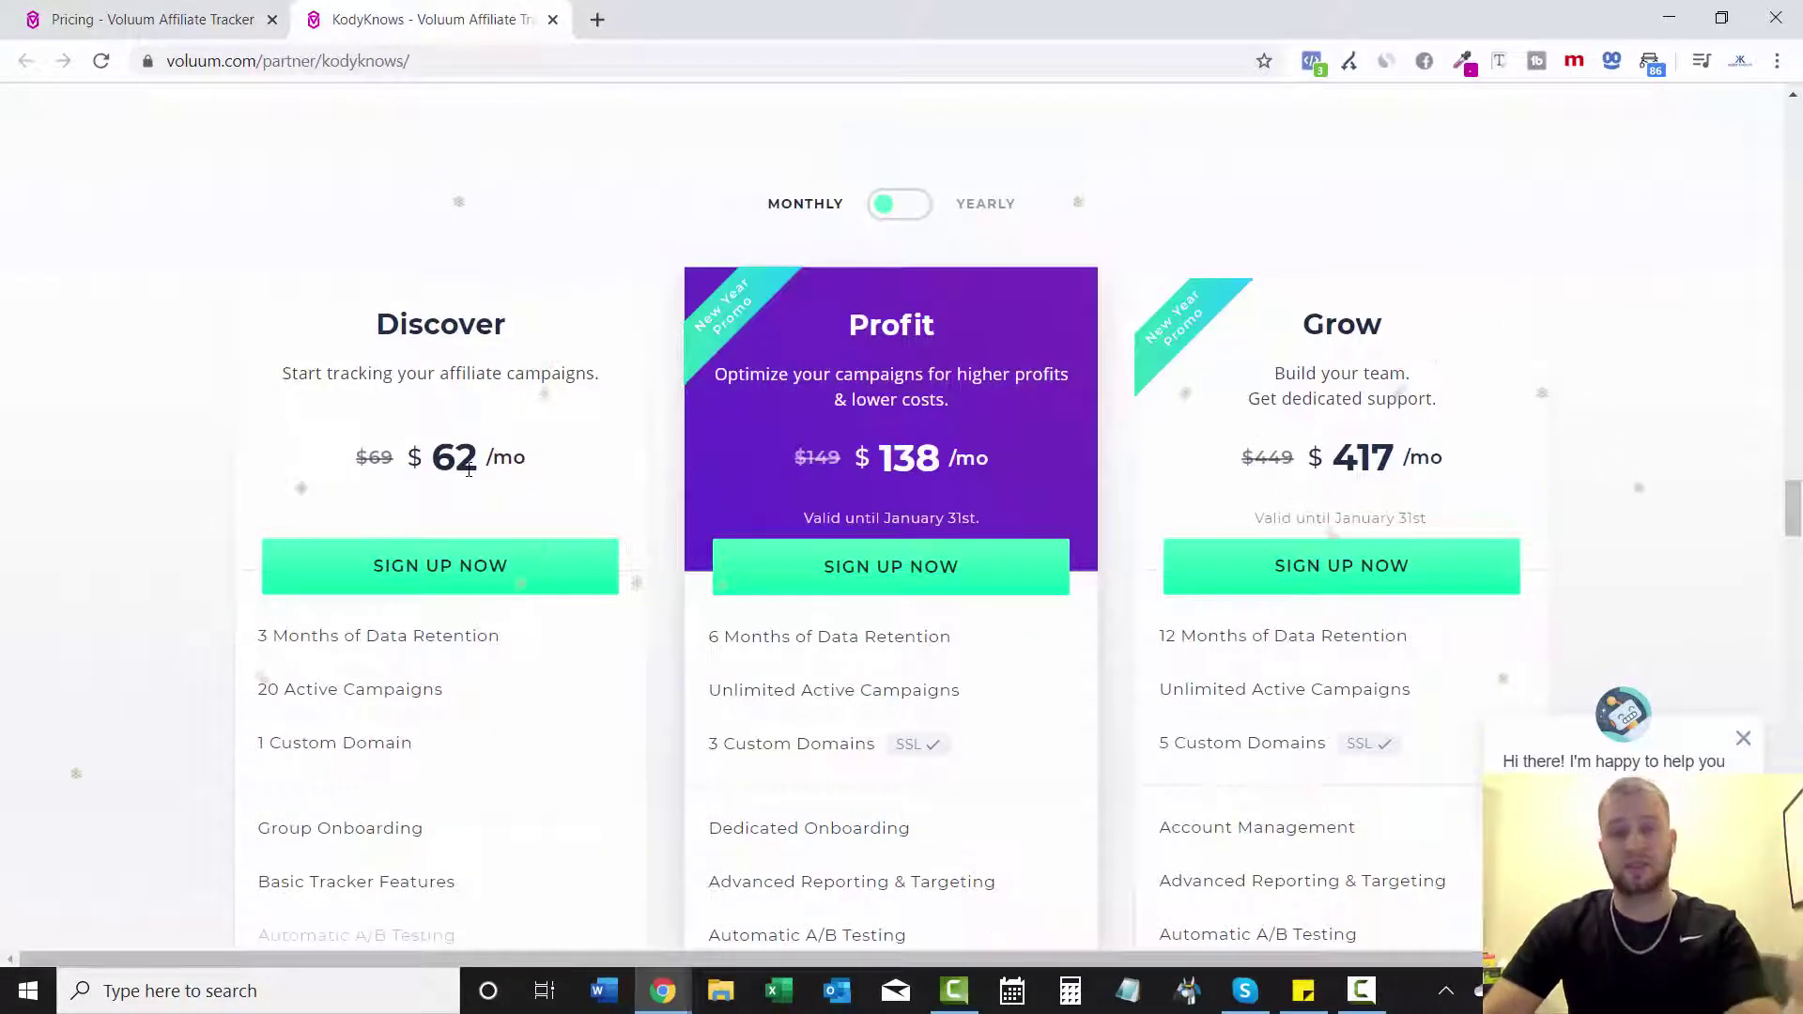
key("ctrl+Tab")
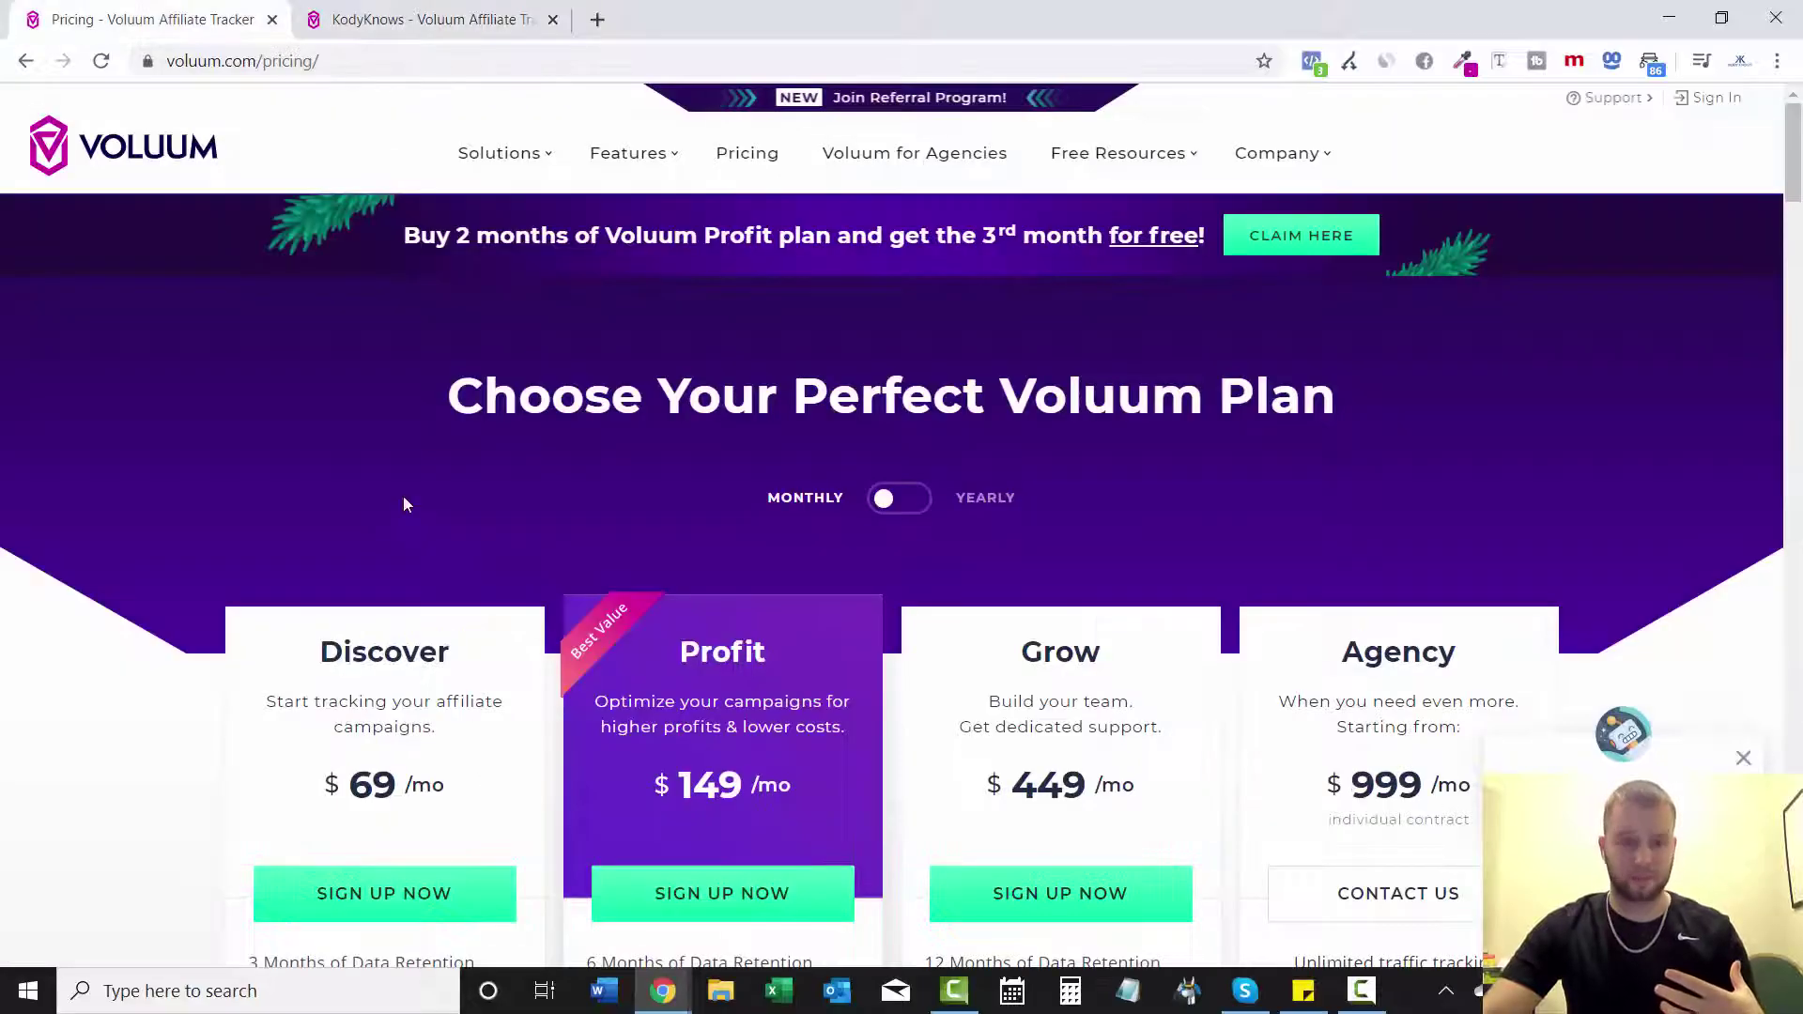
left_click(364, 12)
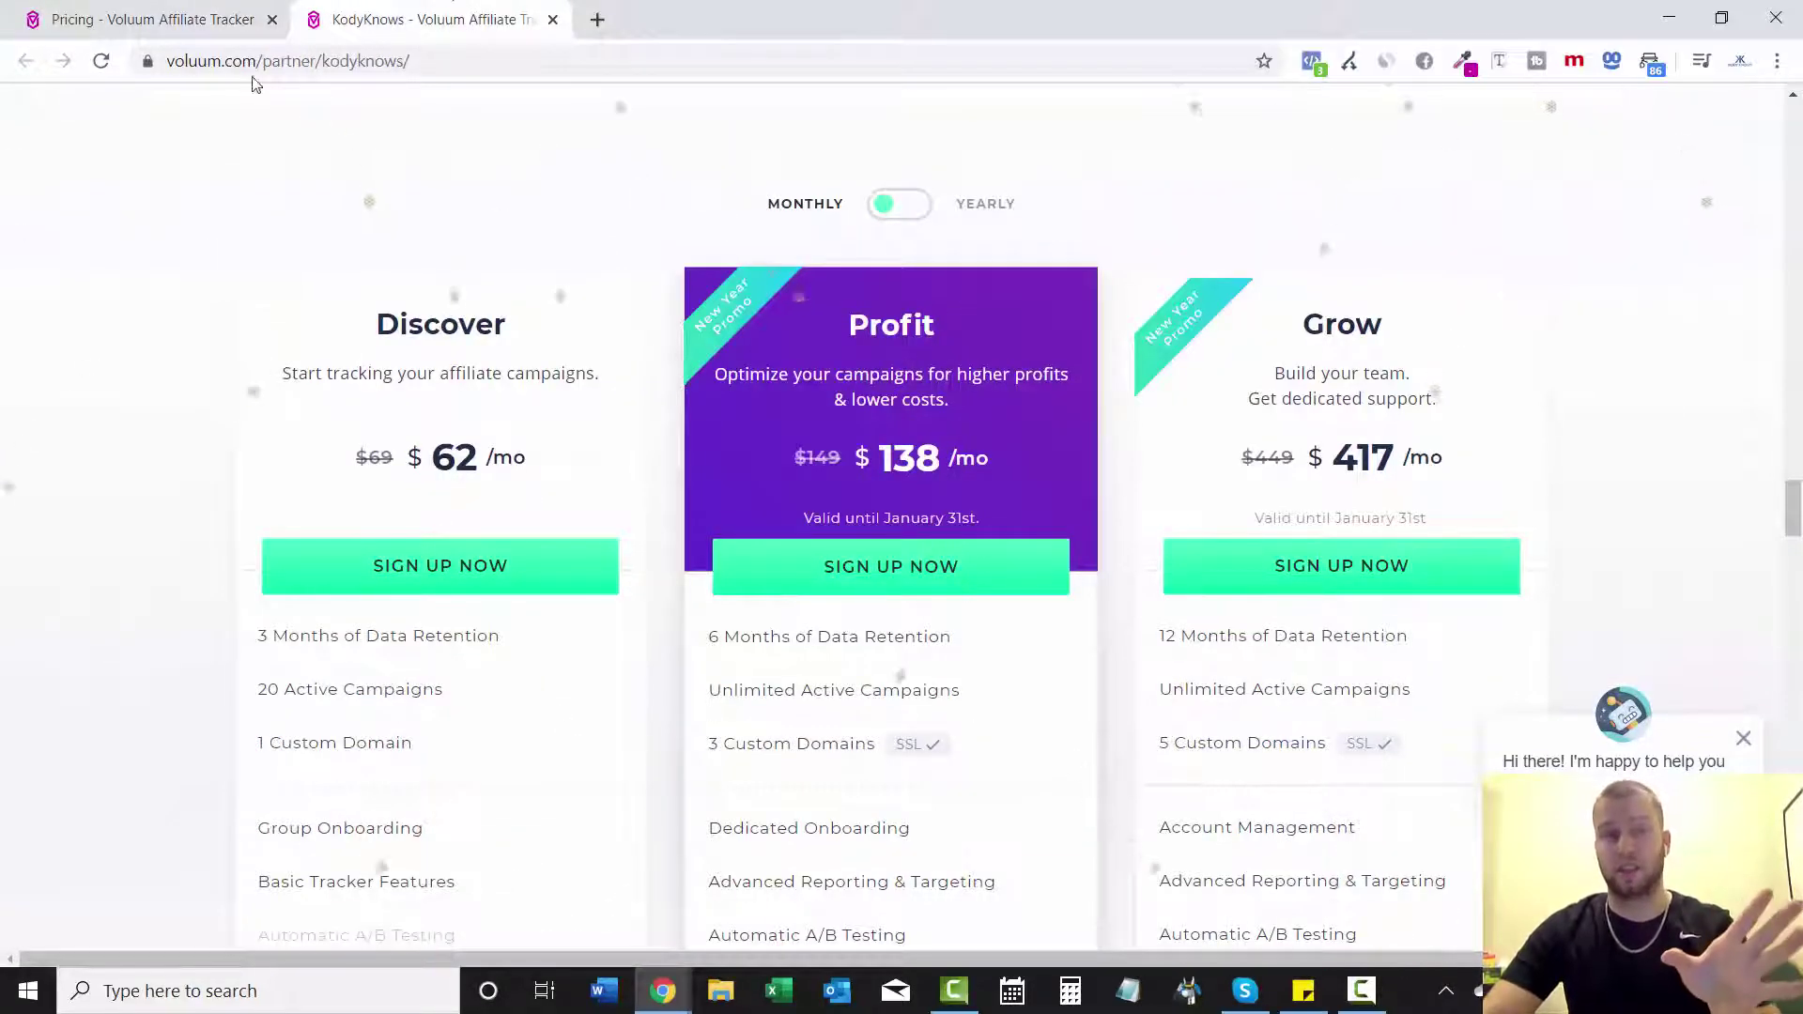
left_click(150, 19)
left_click(488, 24)
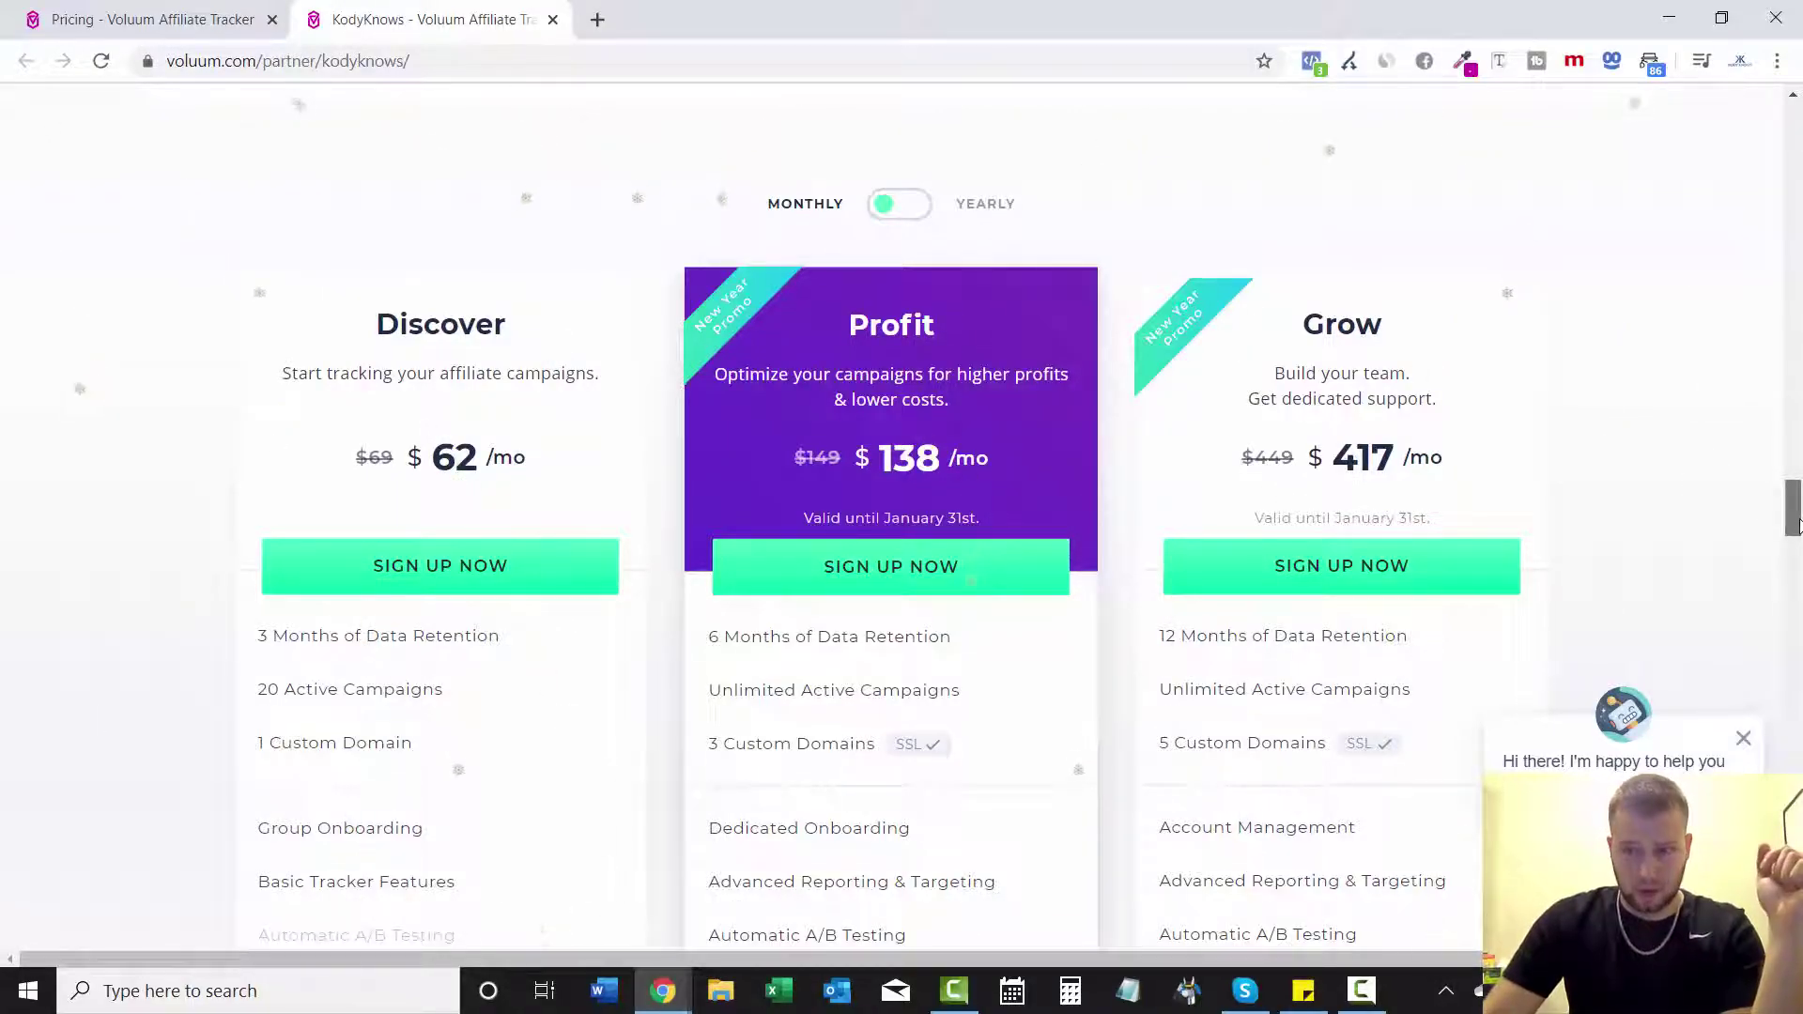
left_click_drag(1794, 524, 1795, 522)
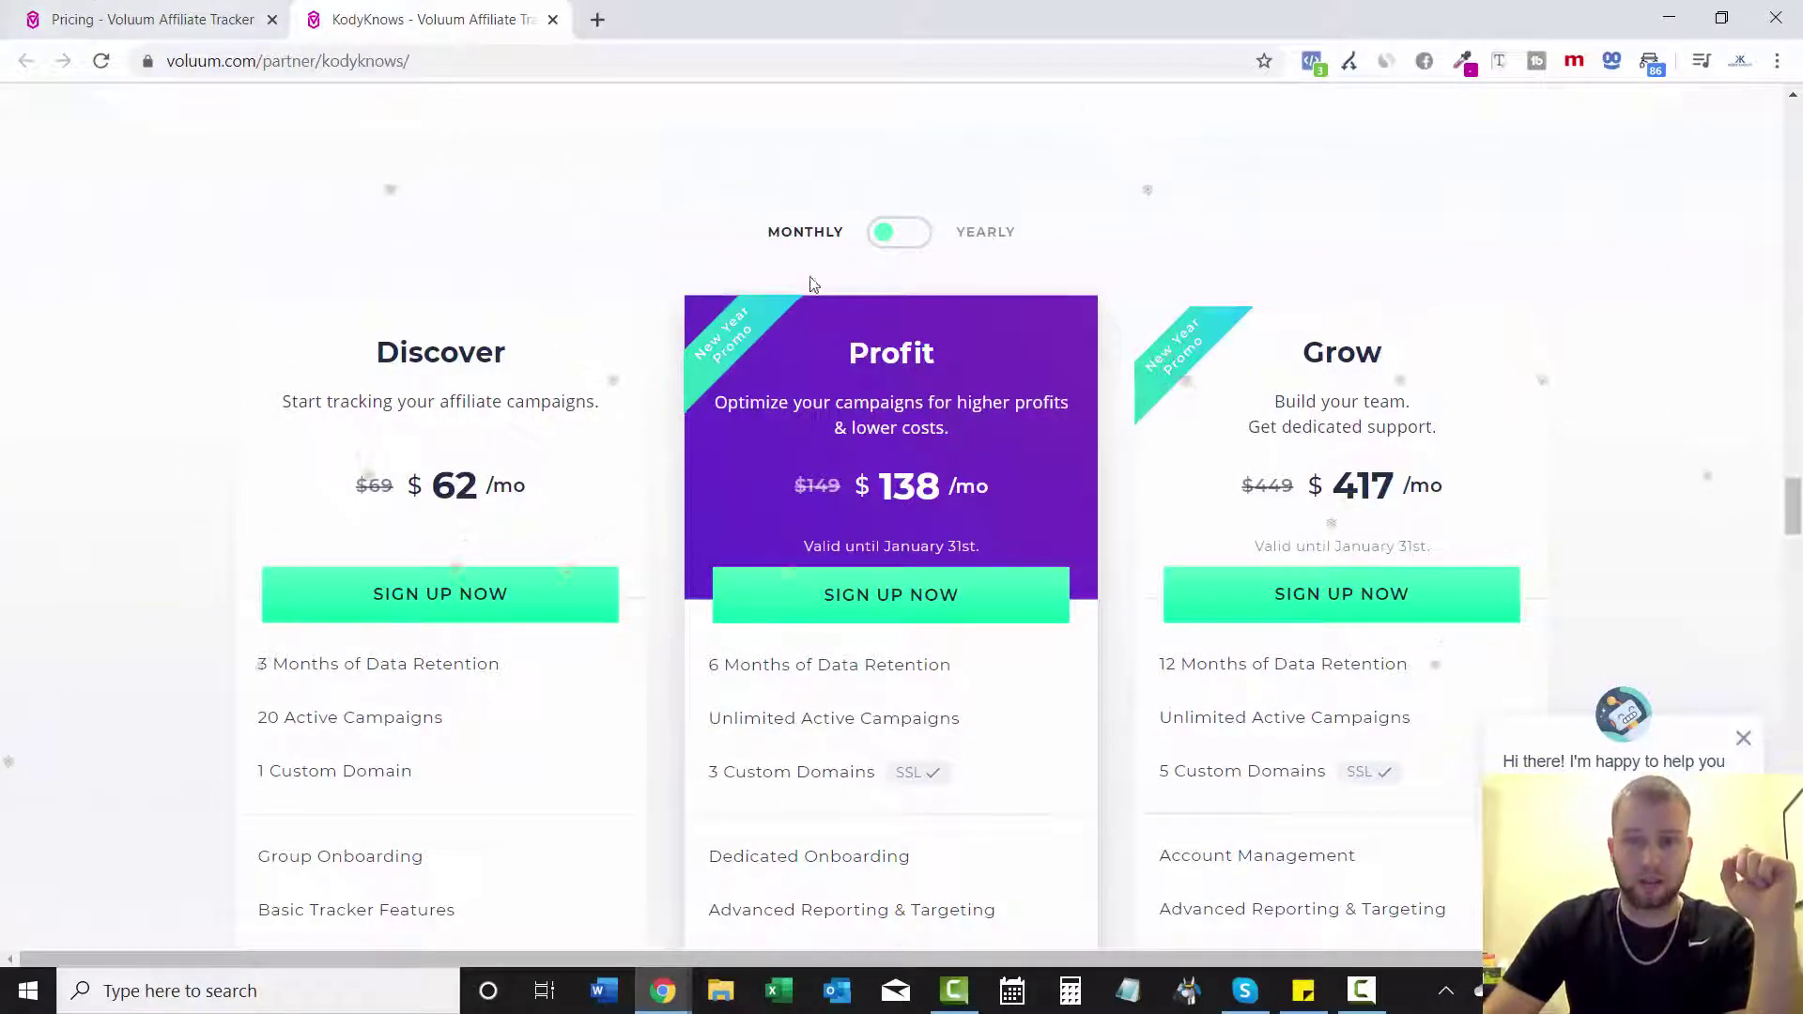
key("ctrl+shift+Tab")
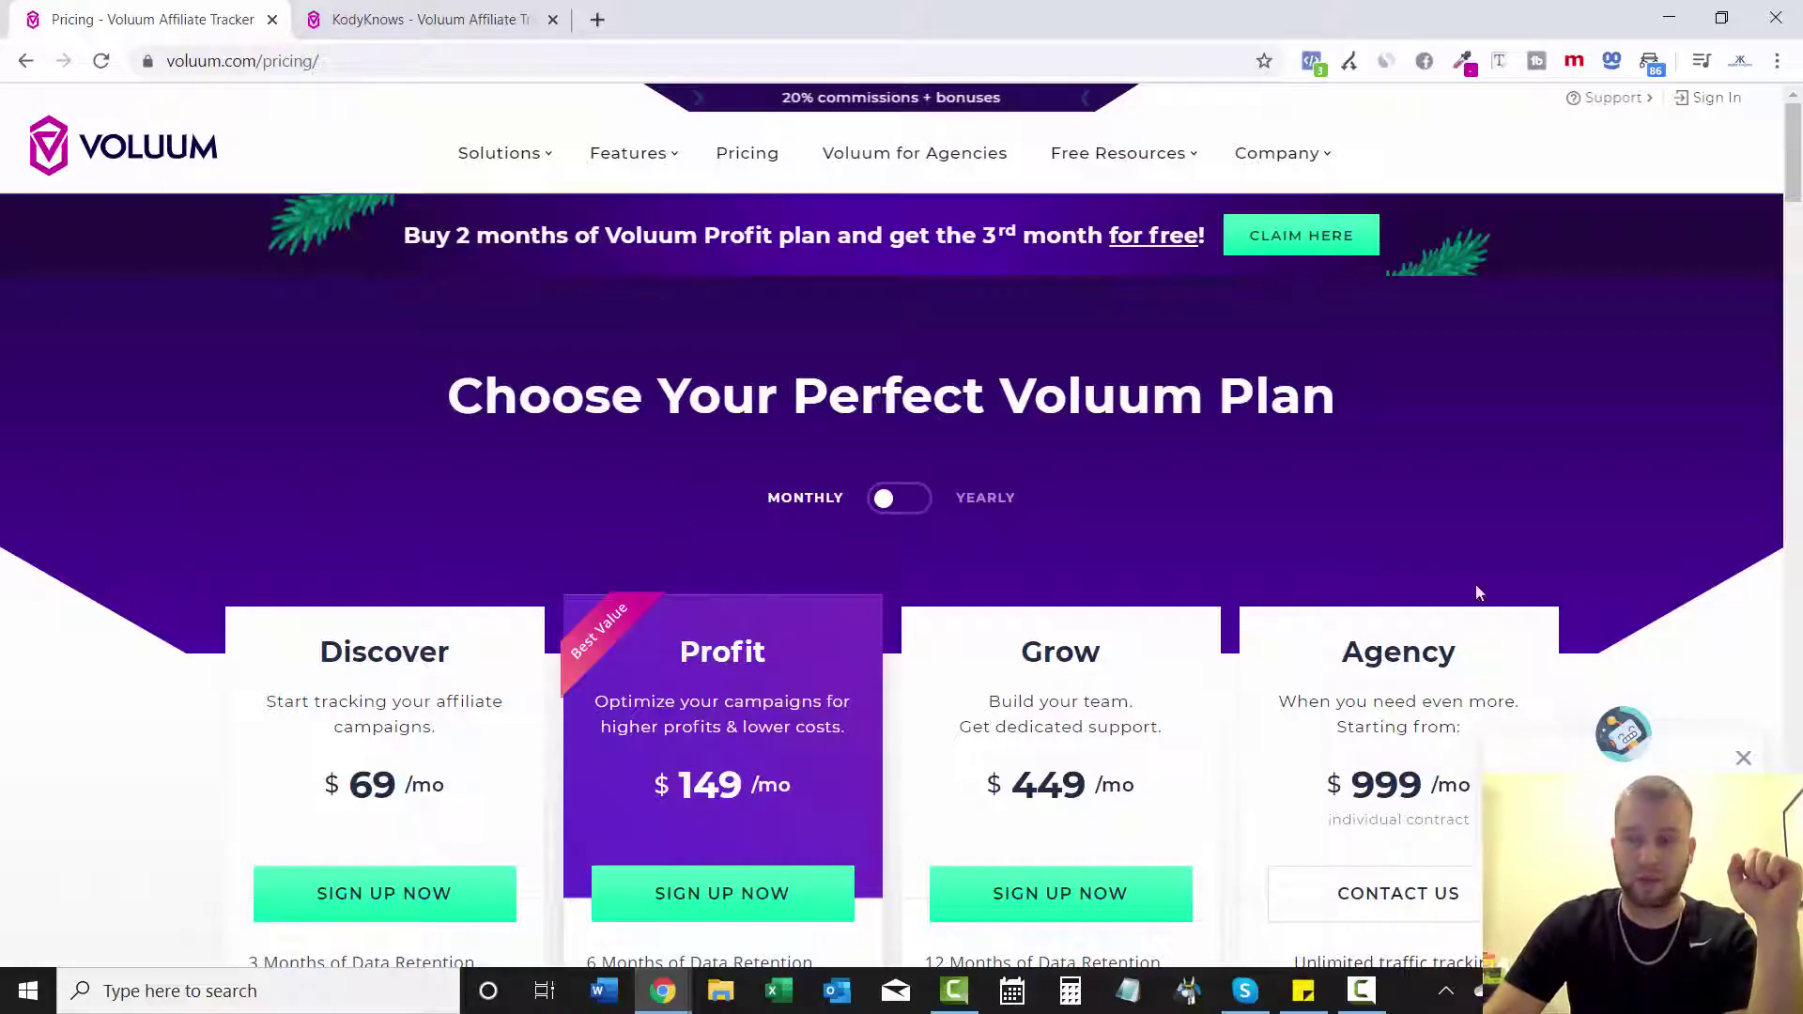
key("ctrl+Tab")
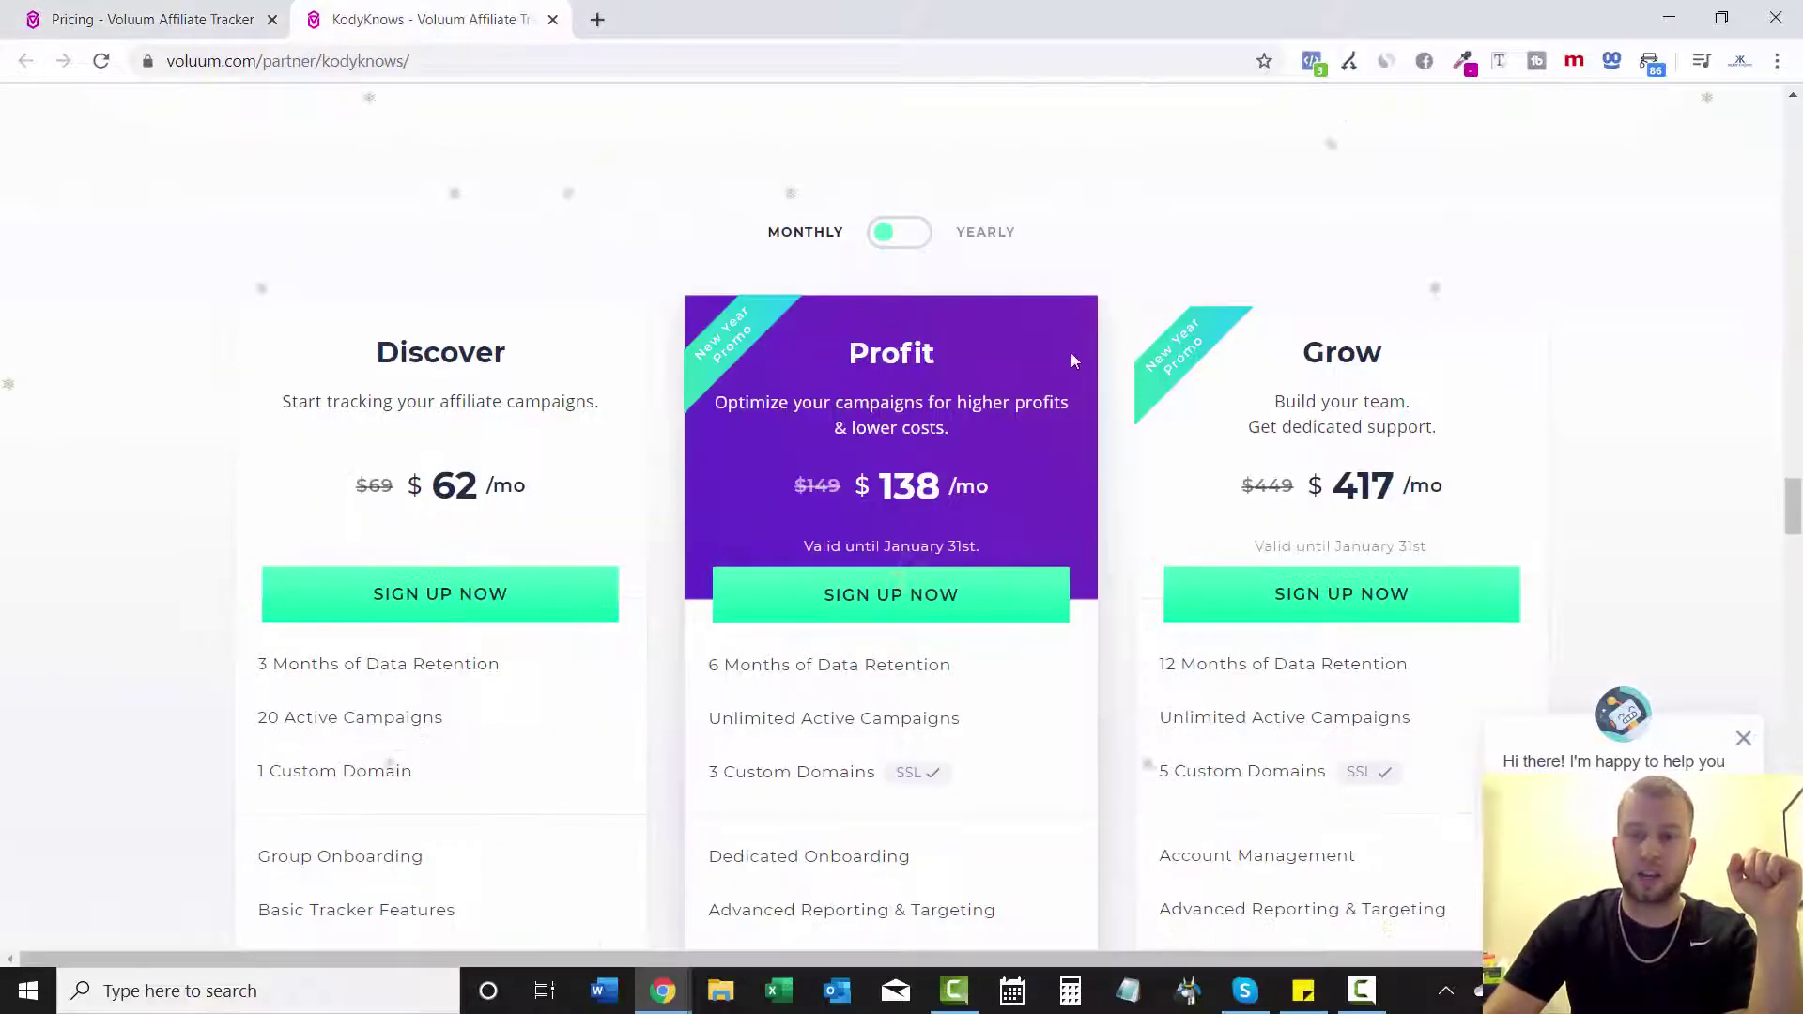
- Switch the partner page to Yearly billing and highlight the Discover plan's $44/mo price
left_click(923, 241)
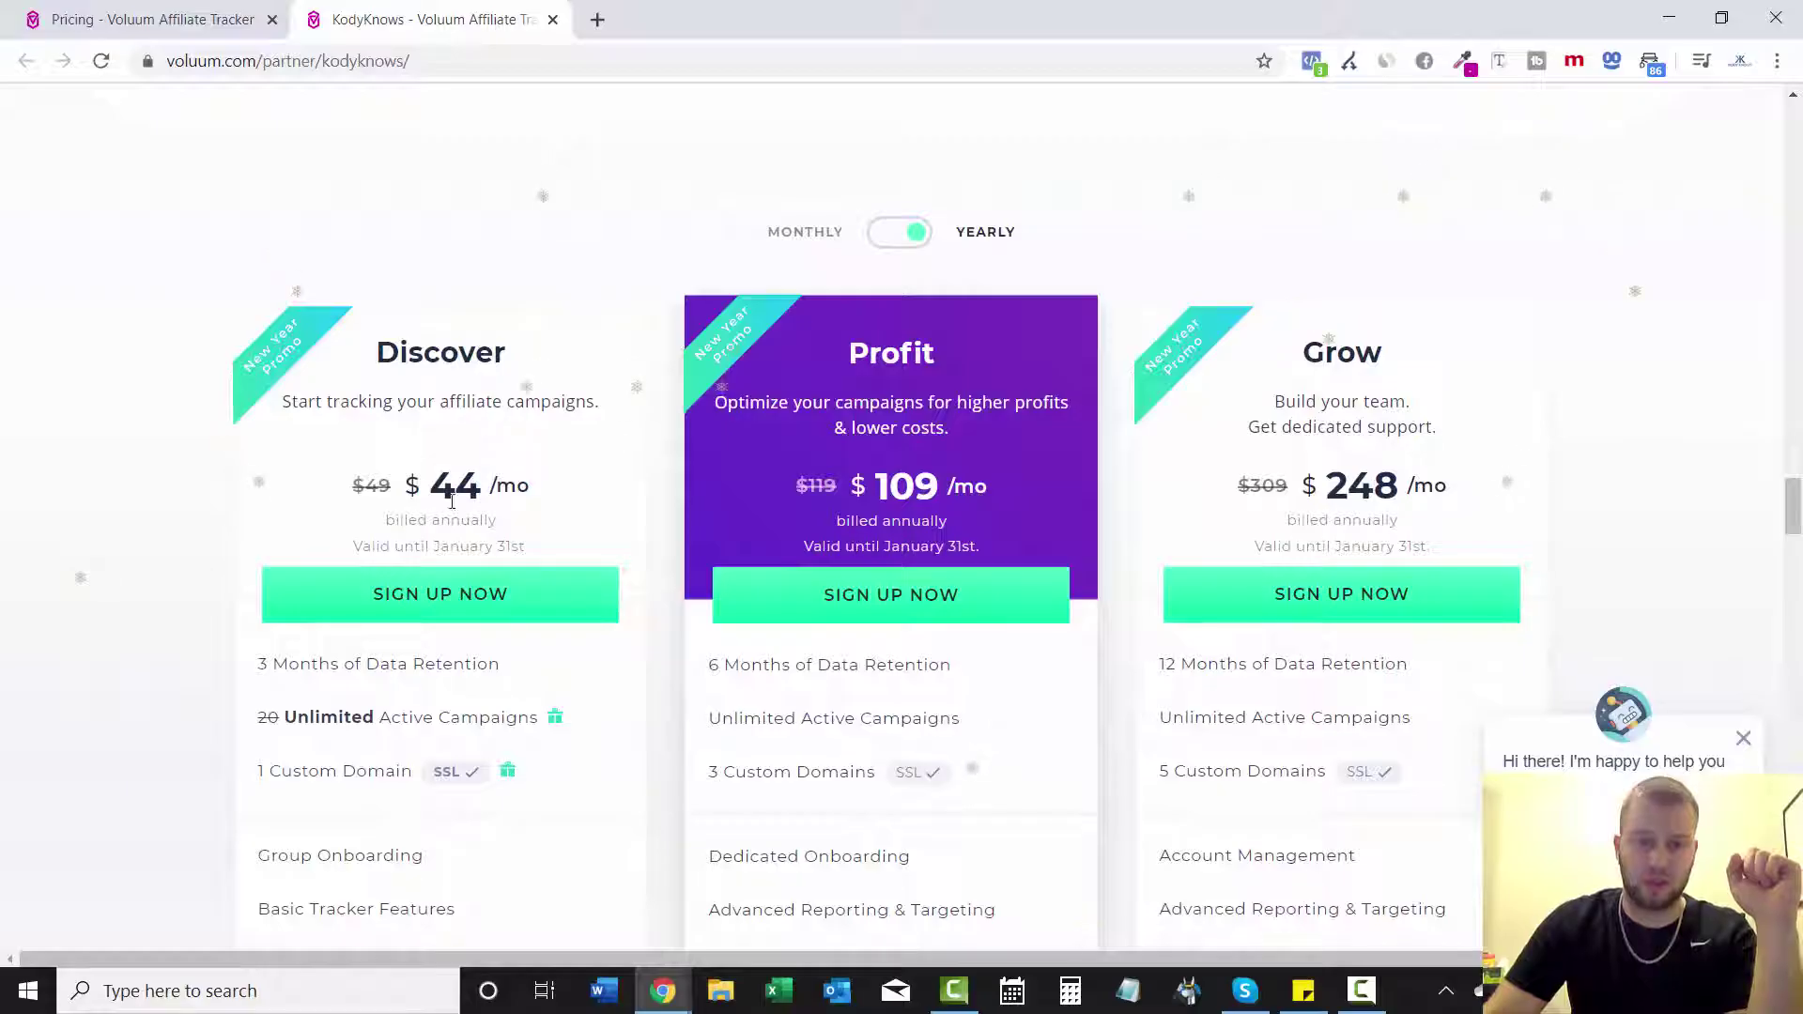
left_click_drag(391, 489, 532, 498)
left_click(385, 521)
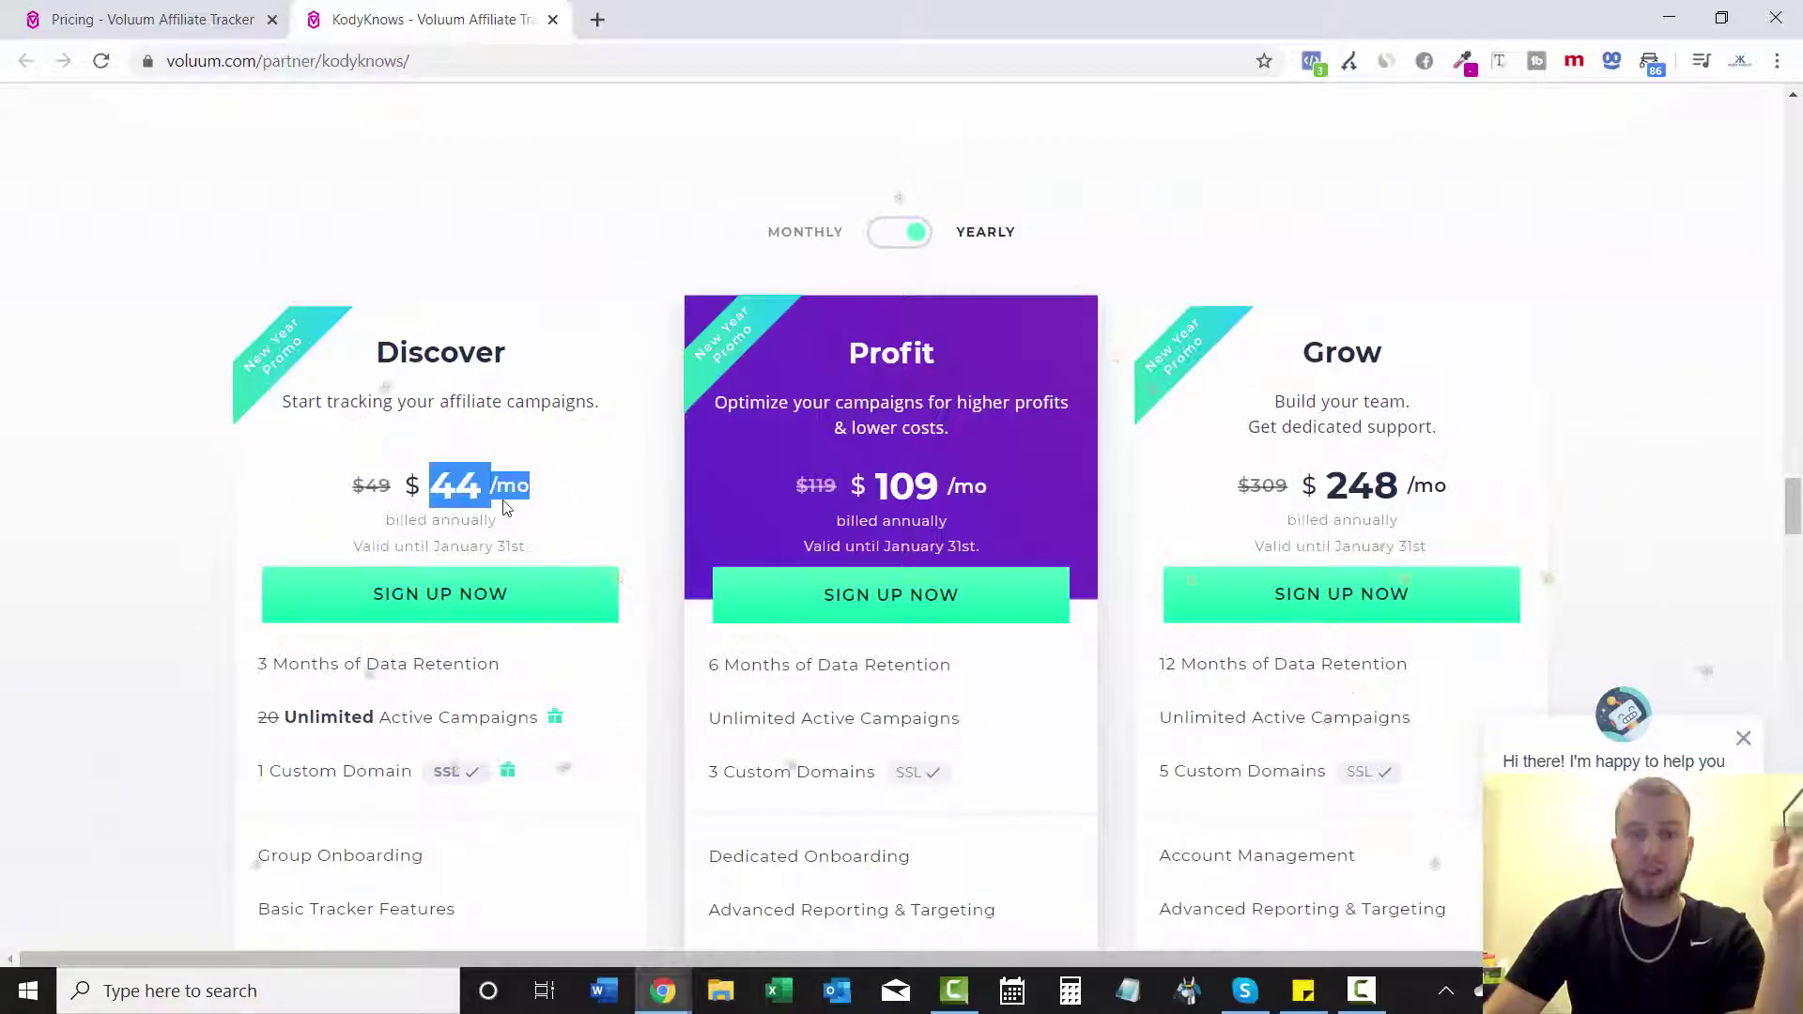
left_click(524, 504)
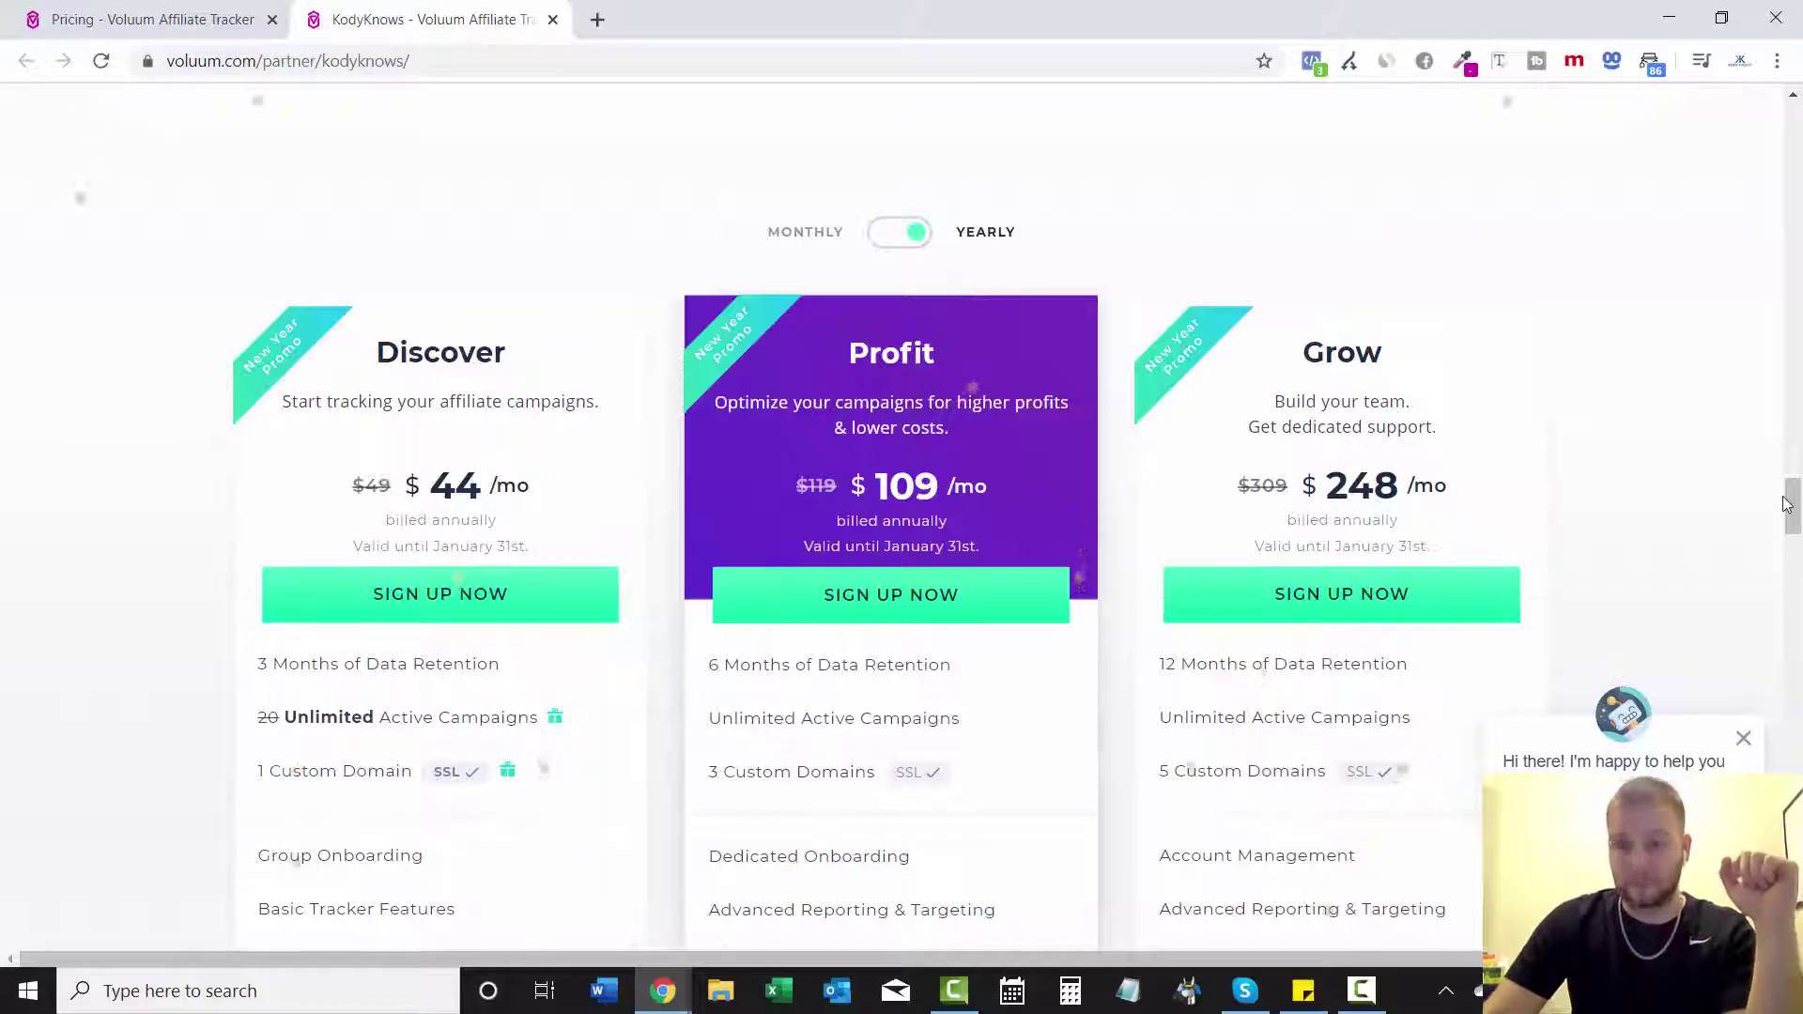
- Scroll through the plan comparison down to the FAQ and accepted payment methods
scroll(1792, 503, "down", 1)
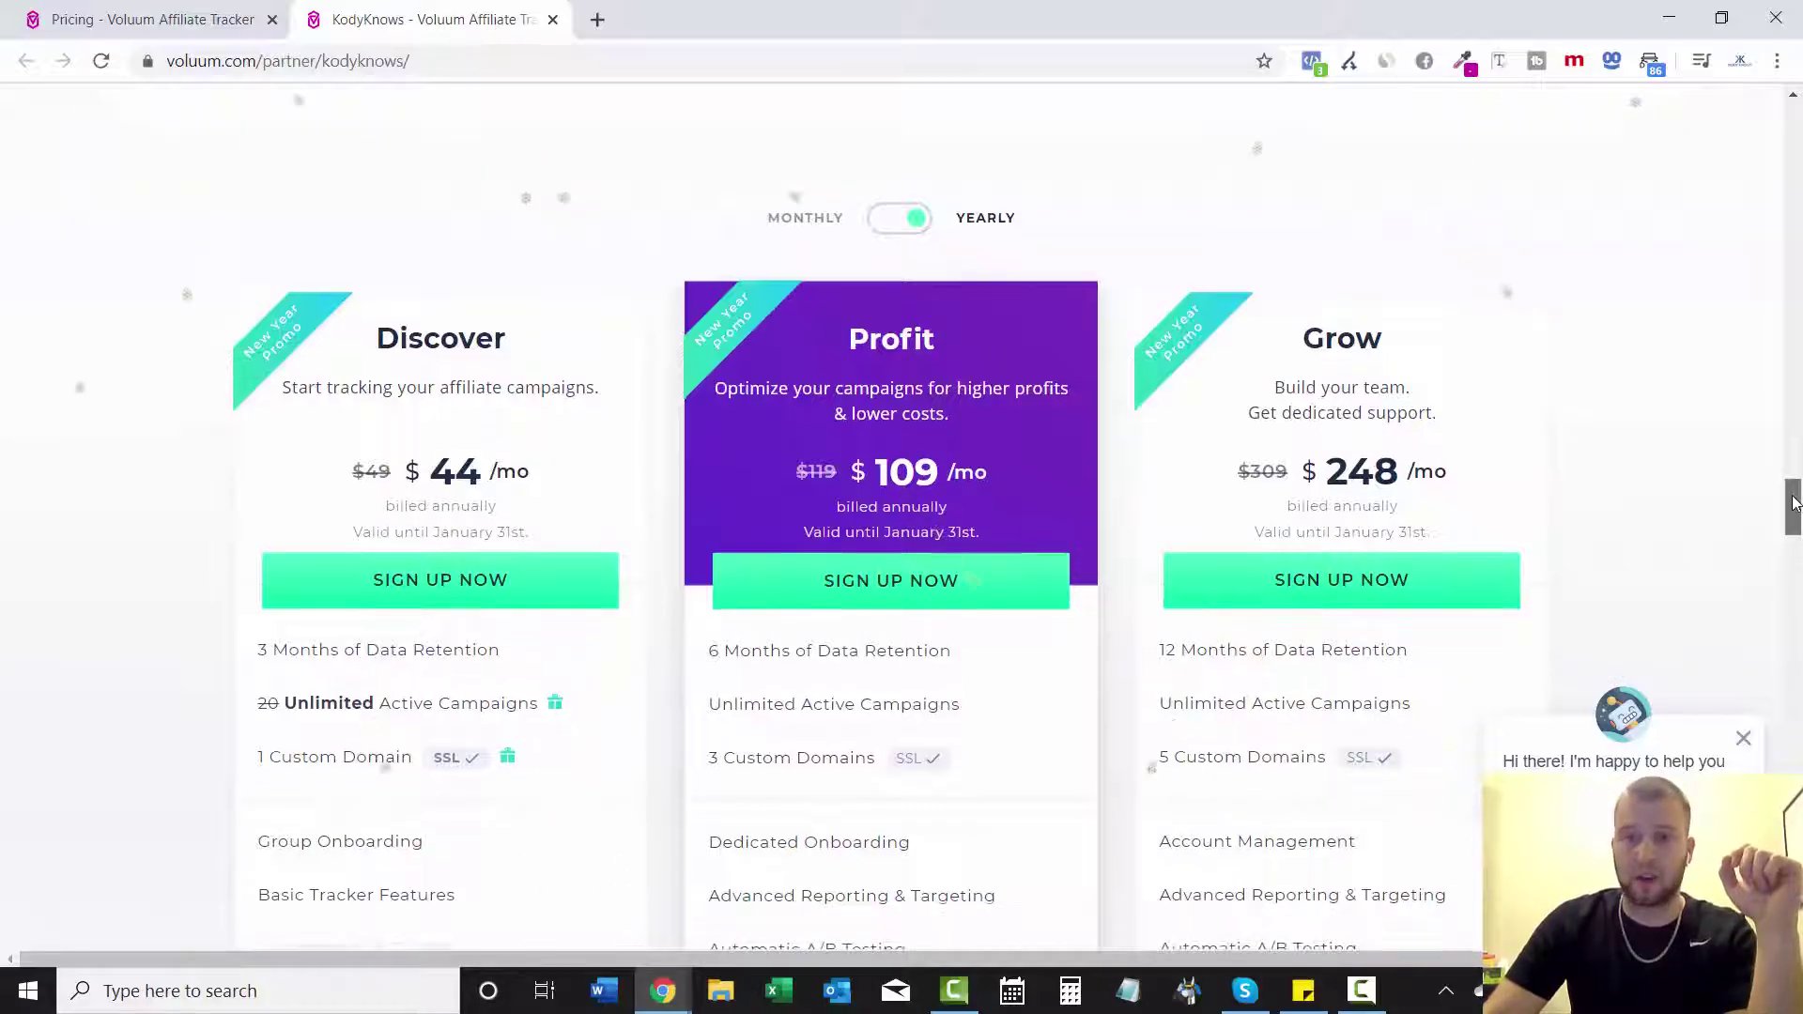
mouse_move(1792, 503)
left_mouse_down()
mouse_move(1793, 582)
mouse_move(1794, 503)
left_mouse_up()
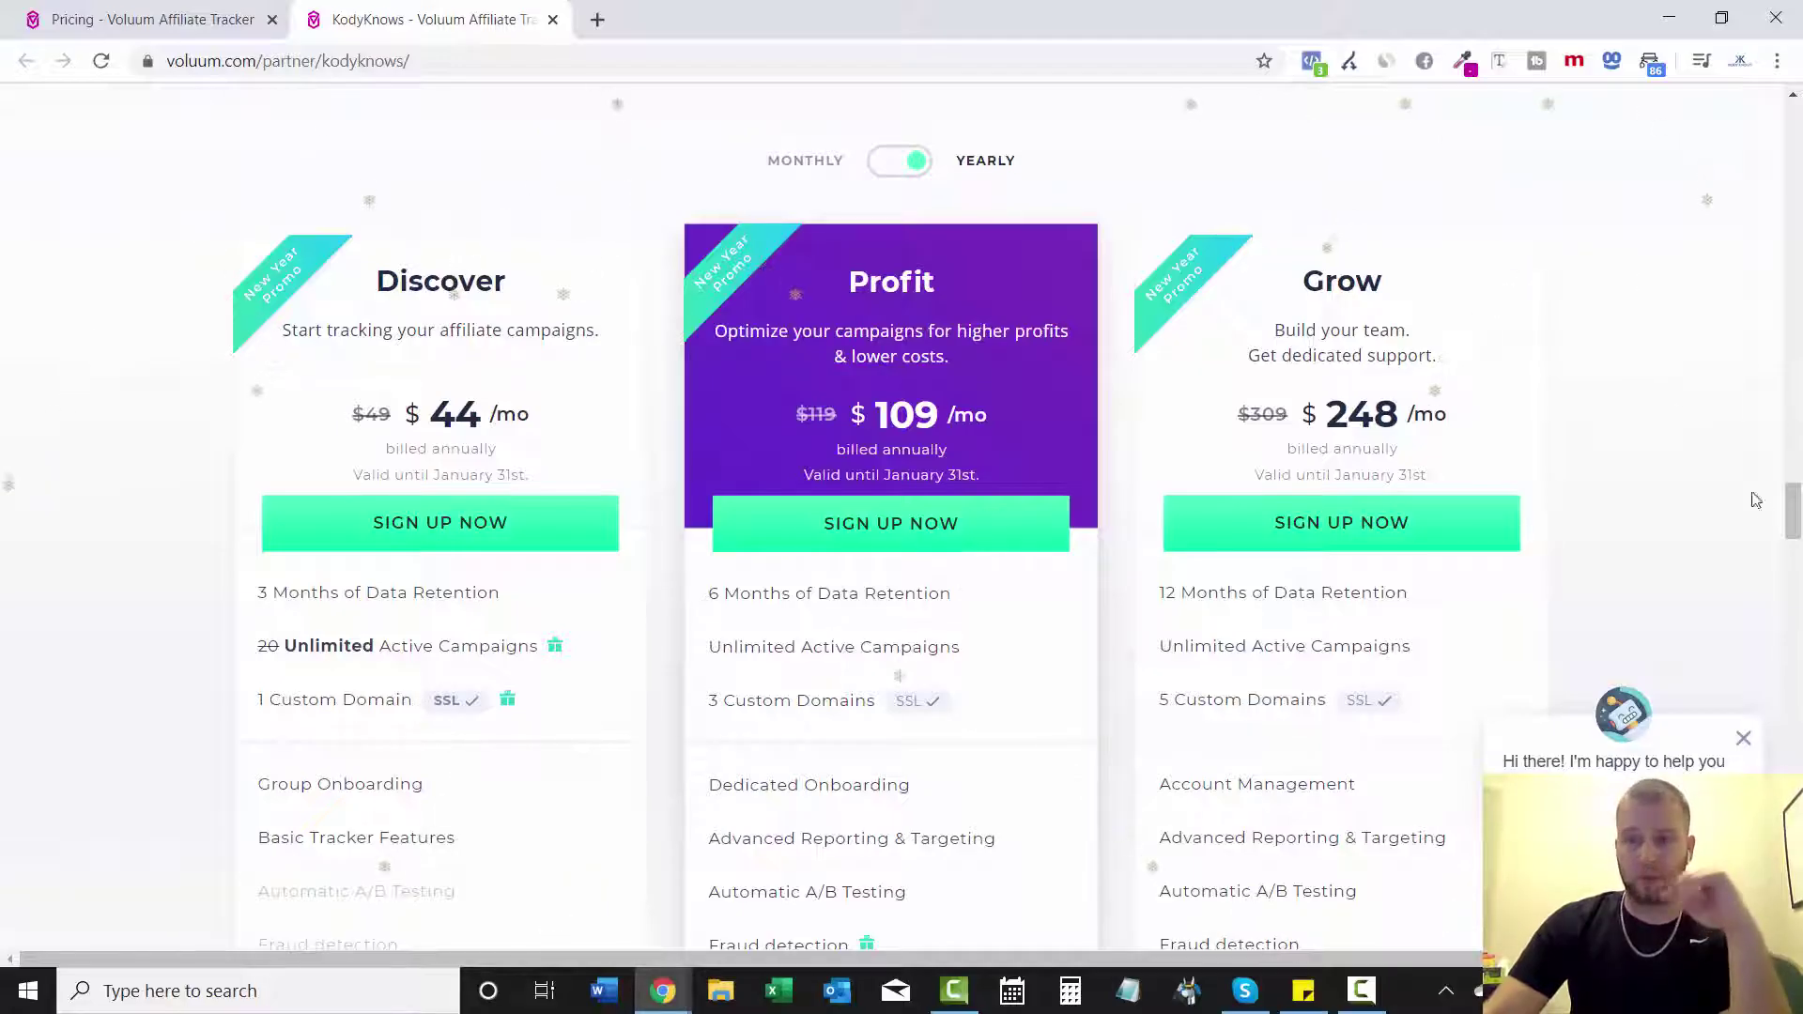
left_click_drag(1791, 513, 1792, 514)
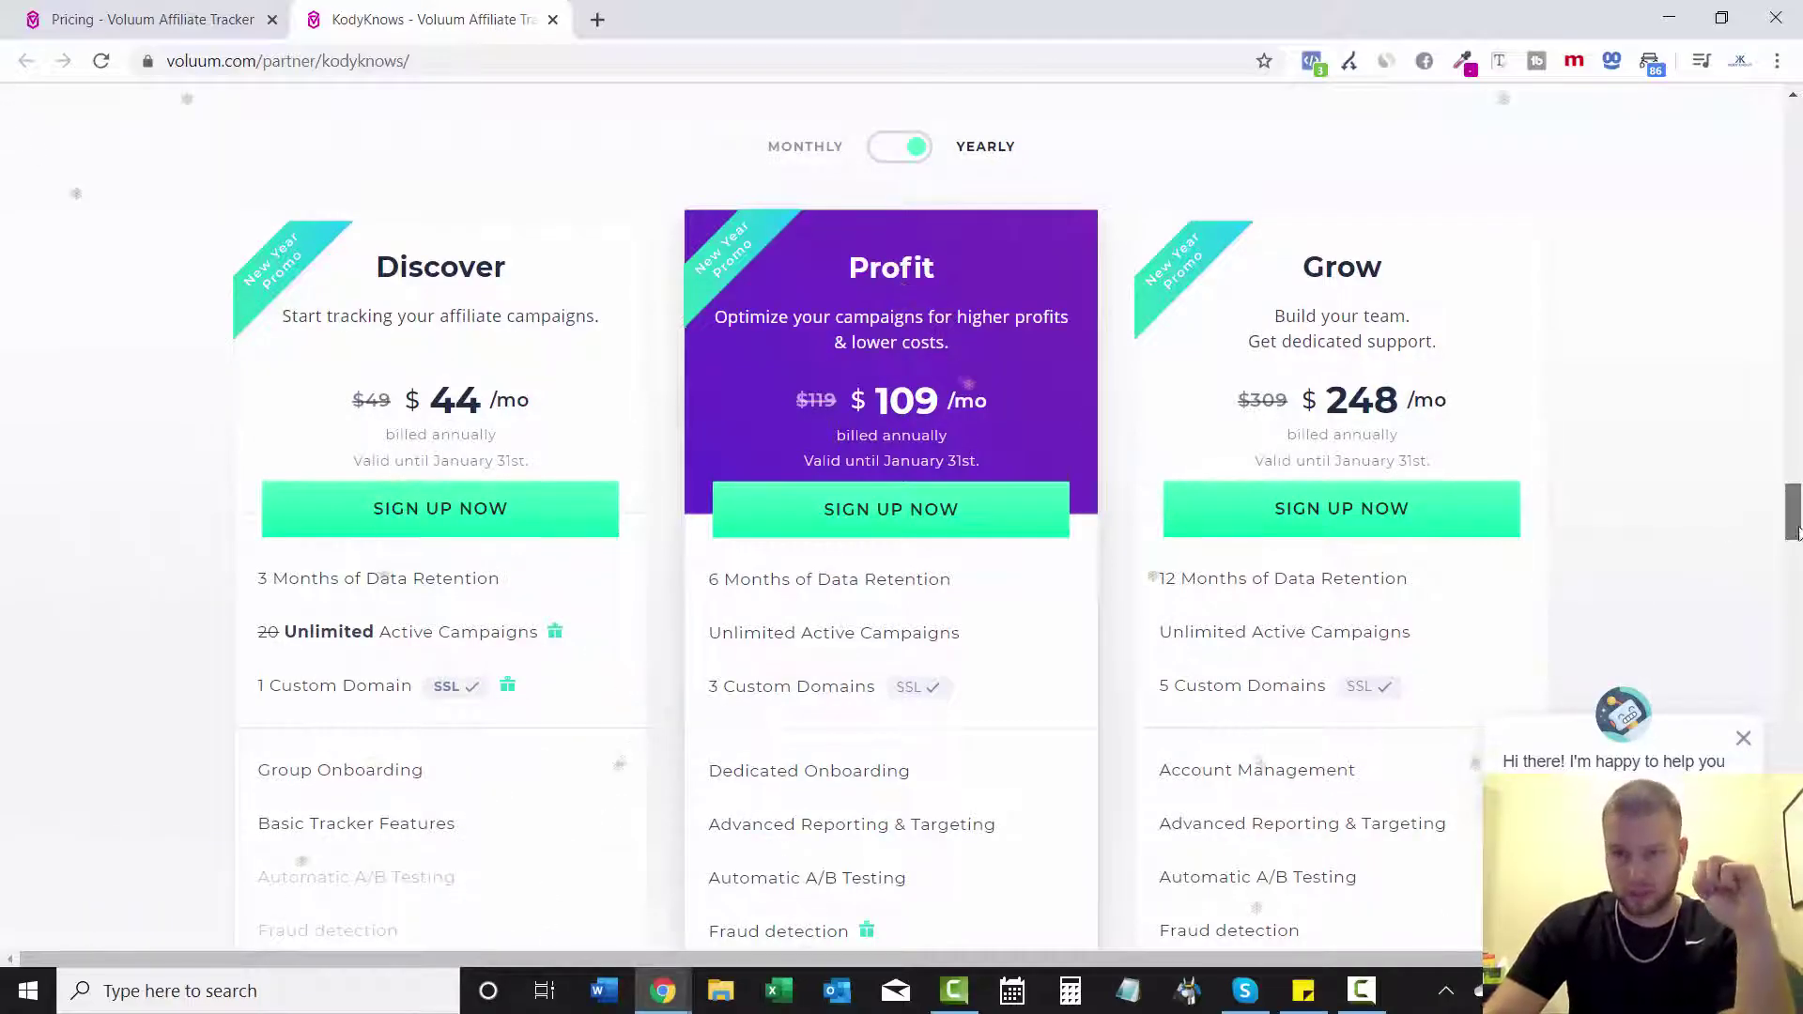
scroll(1791, 530, "down", 2)
- Scroll past the FAQ to the footer, then jump back to the Buy Voluum Now offer with Home
left_click_drag(1796, 547, 1796, 902)
scroll(968, 668, "down", 3)
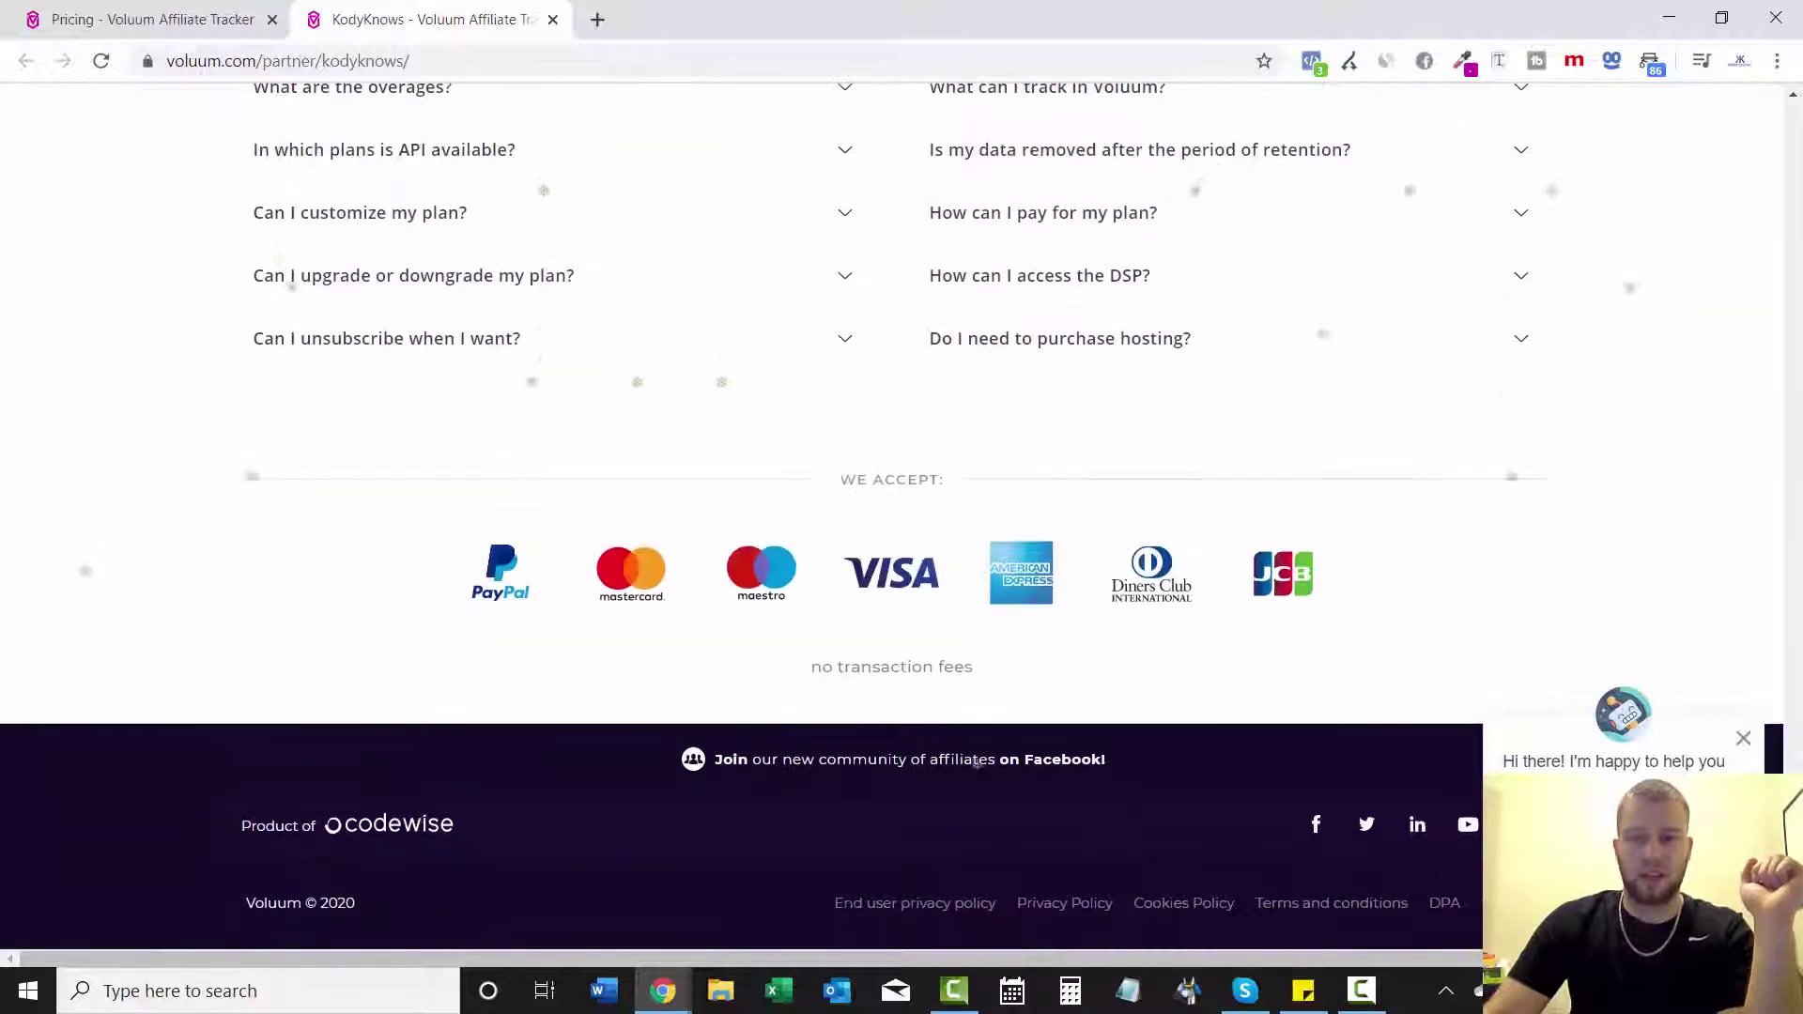
scroll(1022, 202, "up", 4)
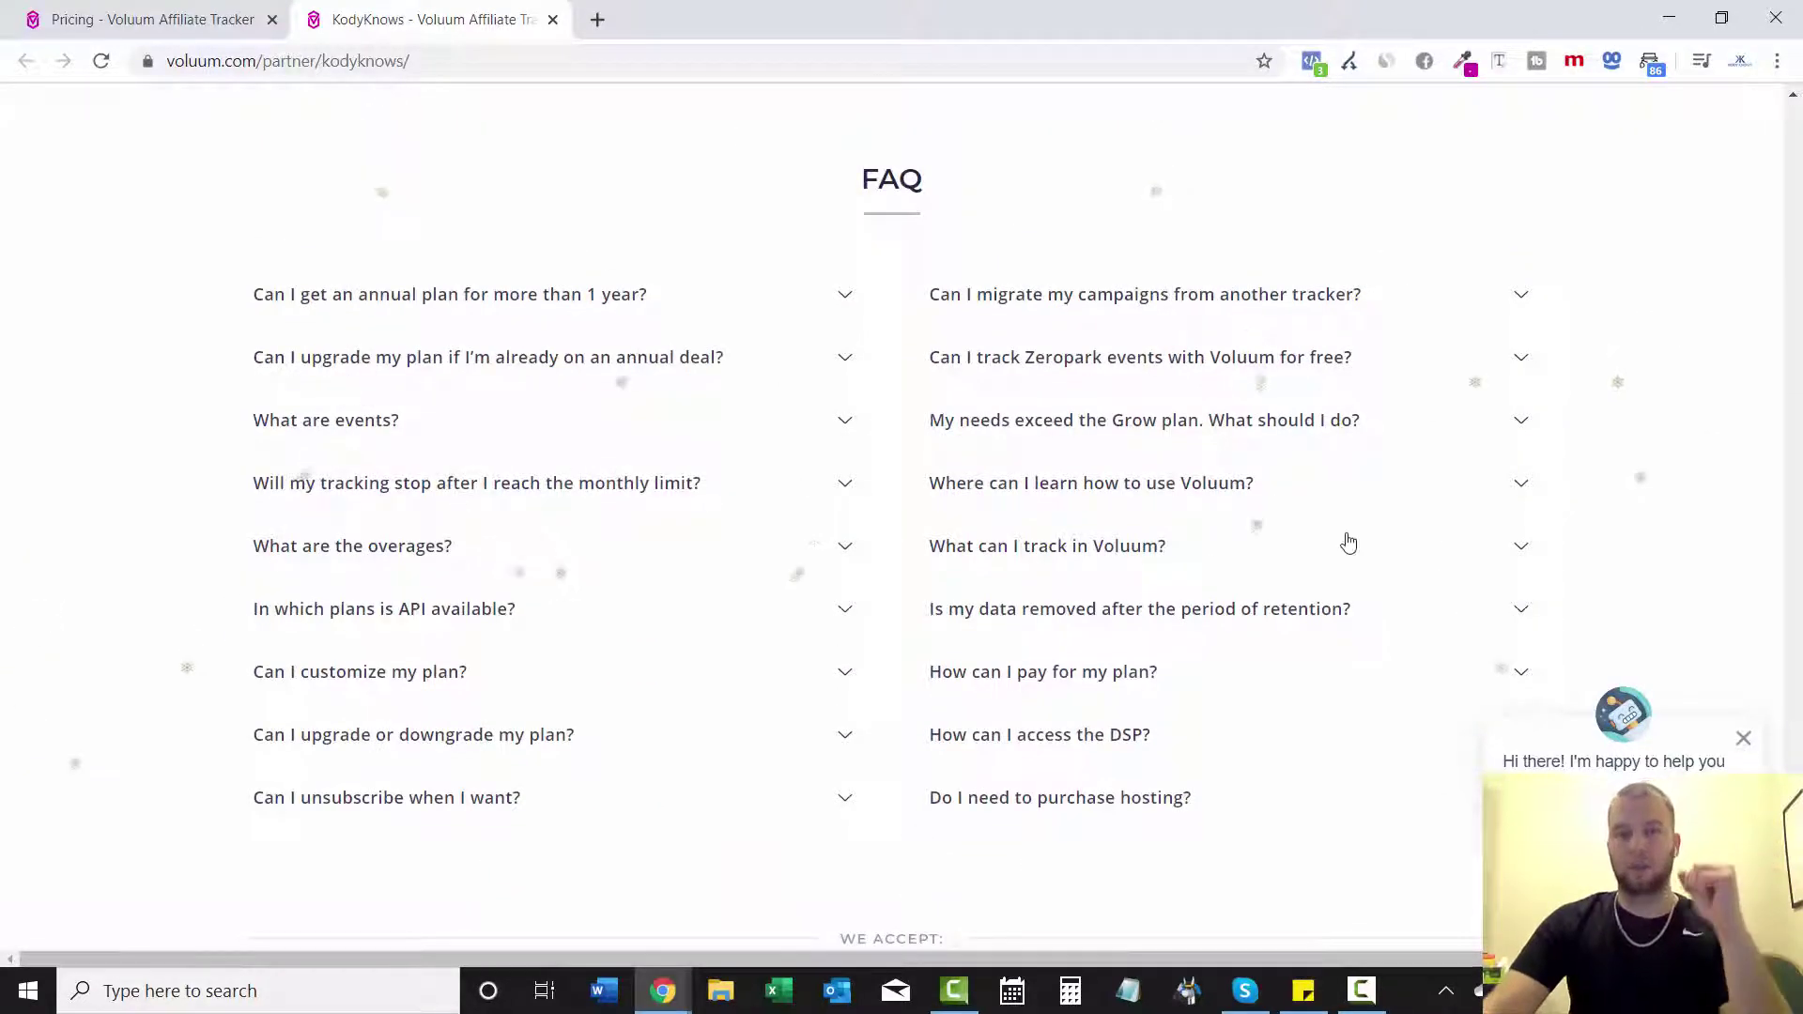
key("Home")
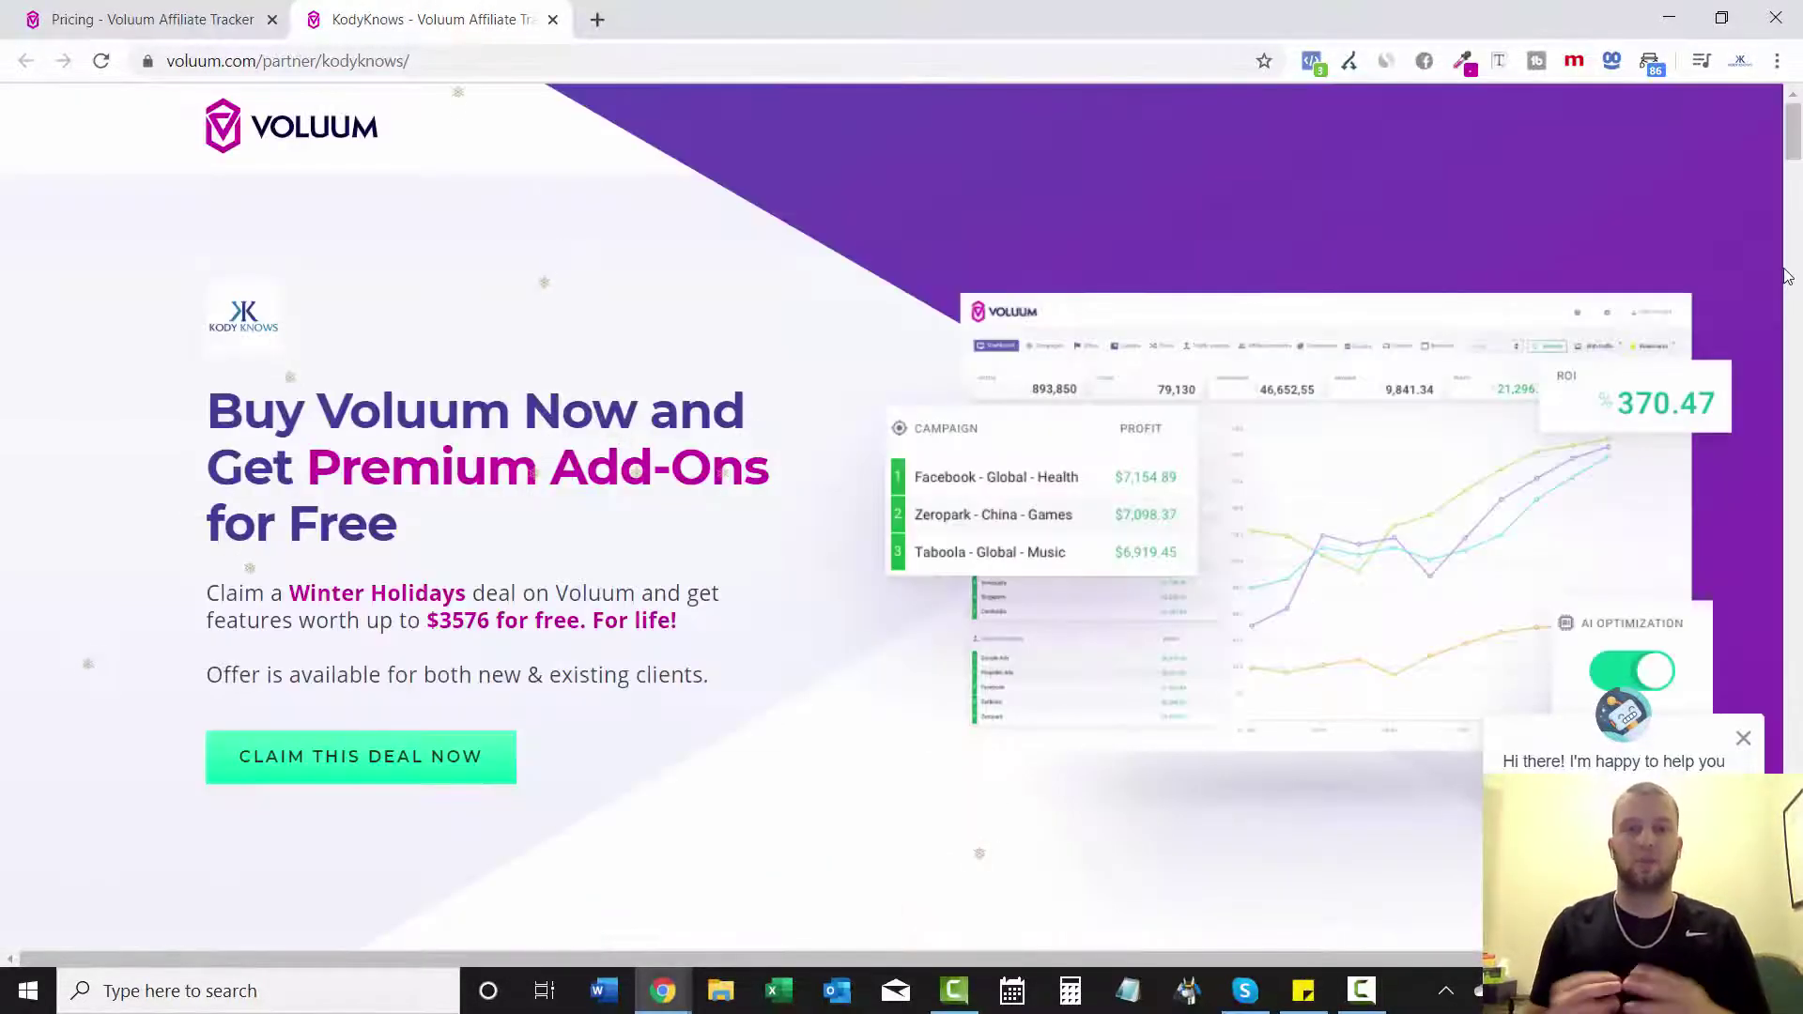